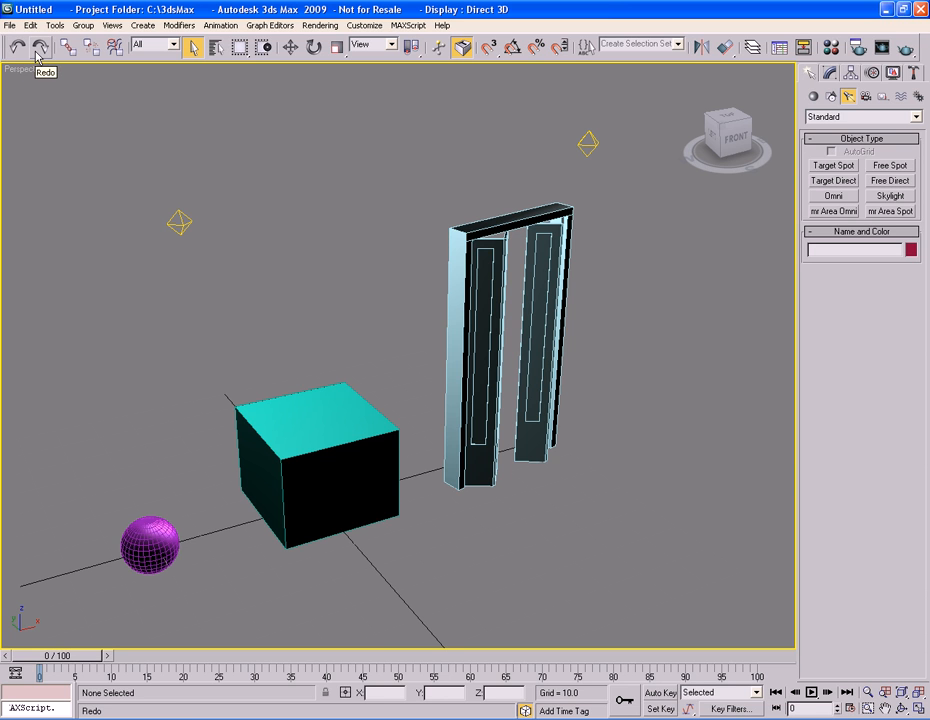
# Step: Raise the teal box along the Z axis above the ground plane
pyautogui.click(334, 411)
pyautogui.press('w')
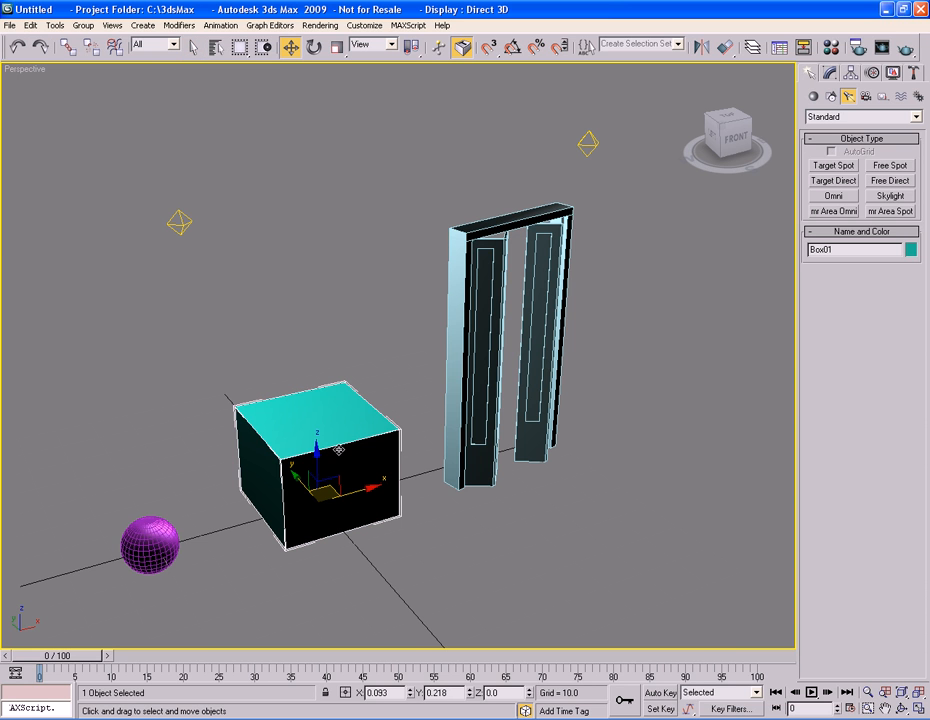
pyautogui.moveTo(316, 463); pyautogui.dragTo(303, 297)
pyautogui.press('q')
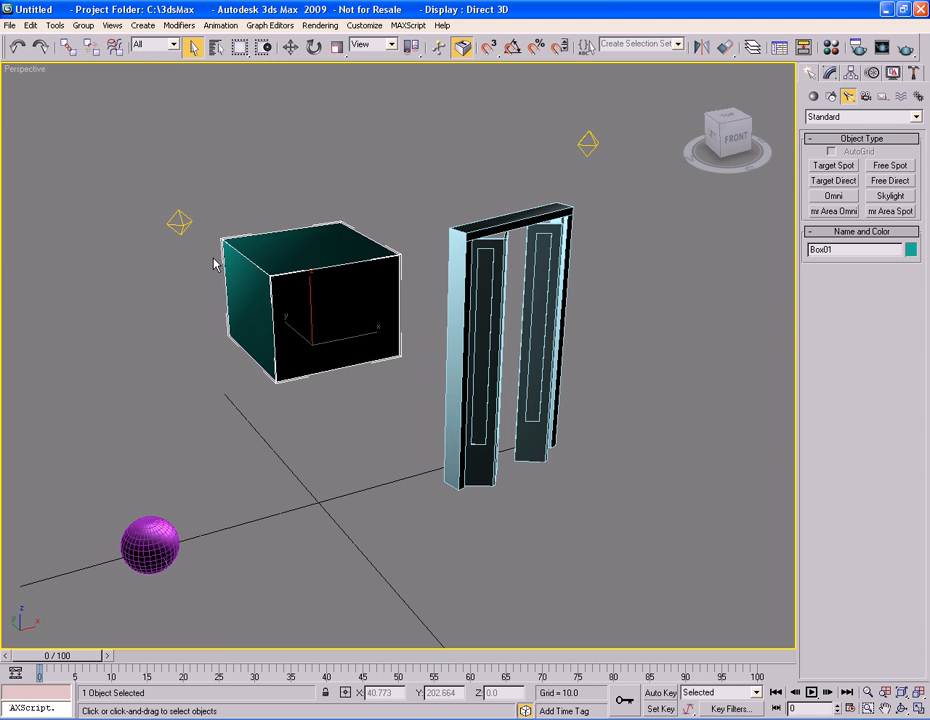
# Step: Undo the box move, redo it, undo it once more and clear the selection
pyautogui.click(18, 47)
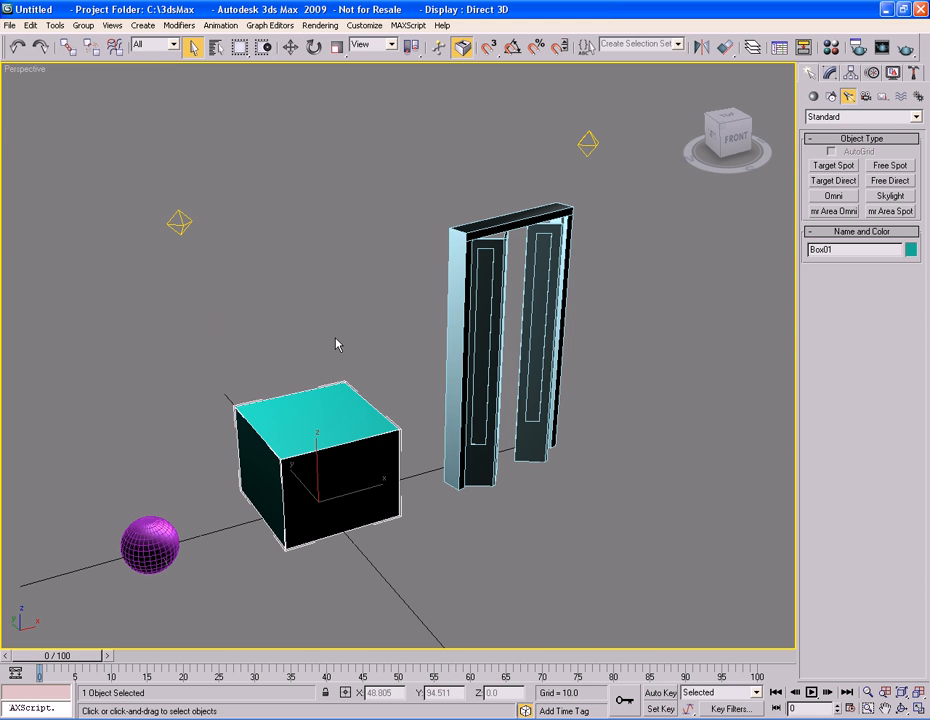
pyautogui.click(42, 50)
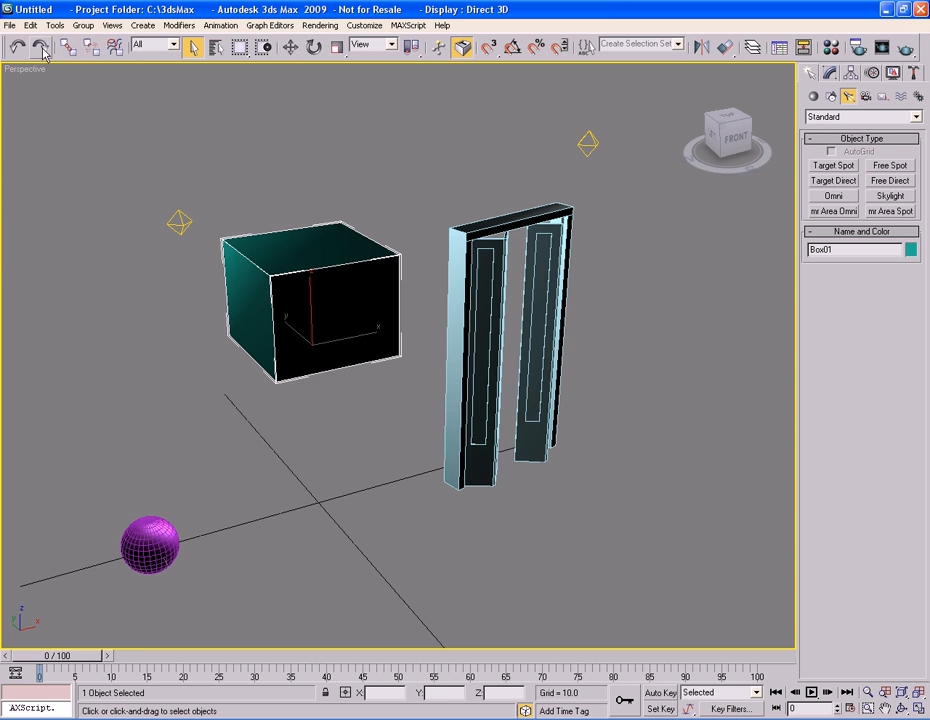
pyautogui.click(18, 47)
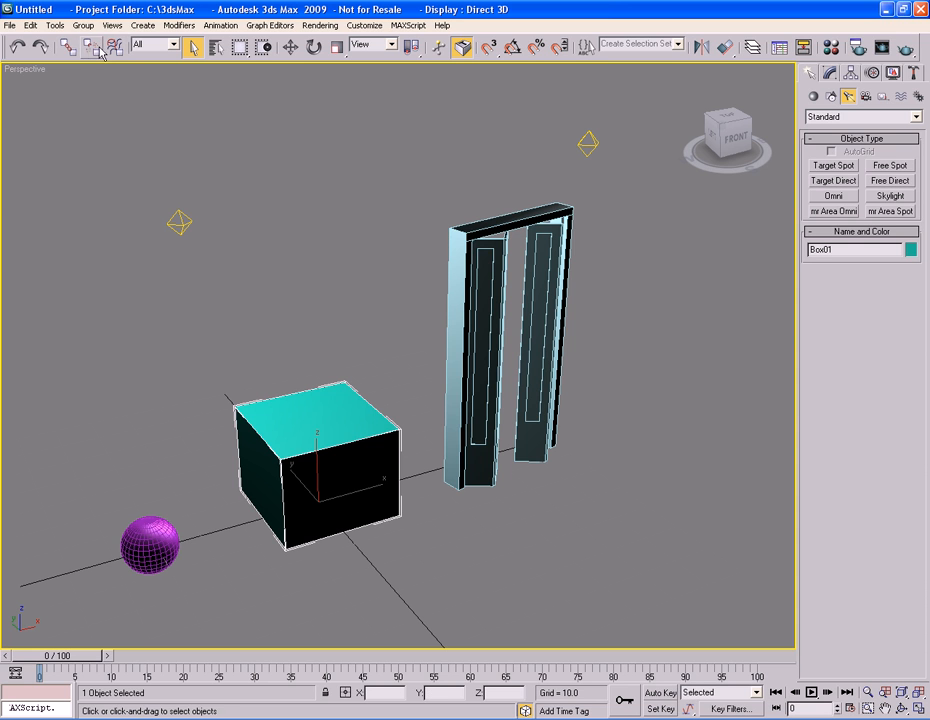
pyautogui.click(398, 364)
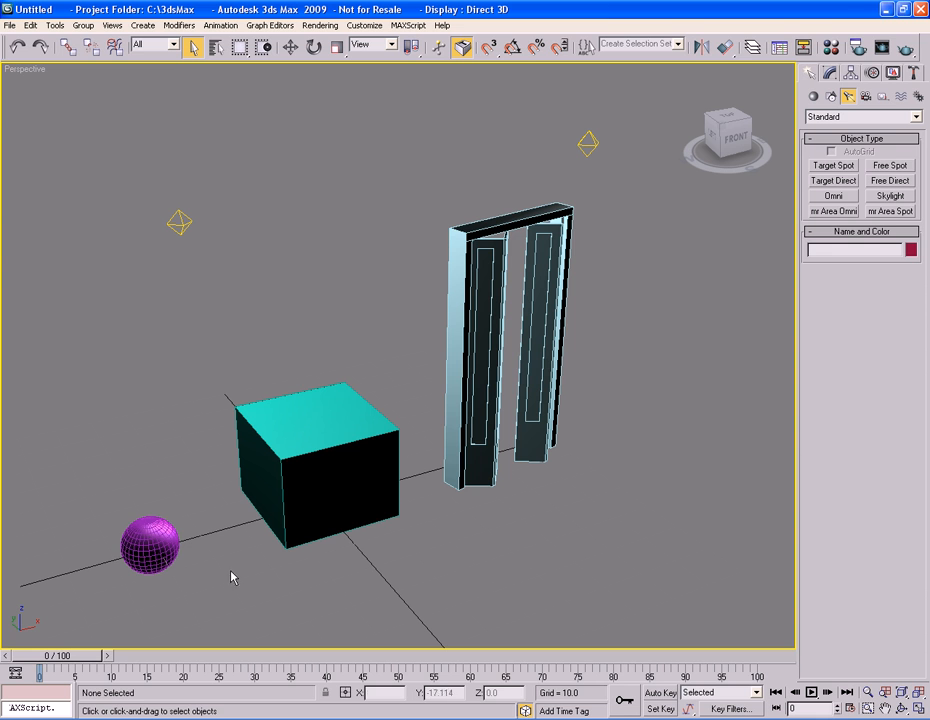
# Step: Move the purple sphere from beside the box onto its top face, then deselect it
pyautogui.click(146, 546)
pyautogui.press('w')
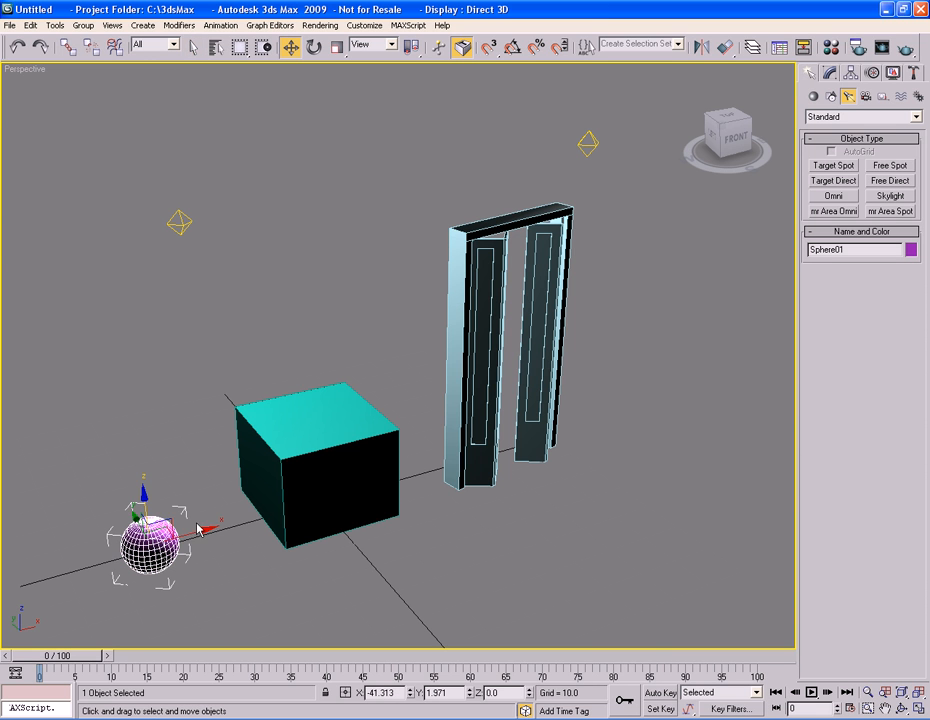
pyautogui.moveTo(162, 528); pyautogui.dragTo(324, 370)
pyautogui.press('q')
pyautogui.click(394, 409)
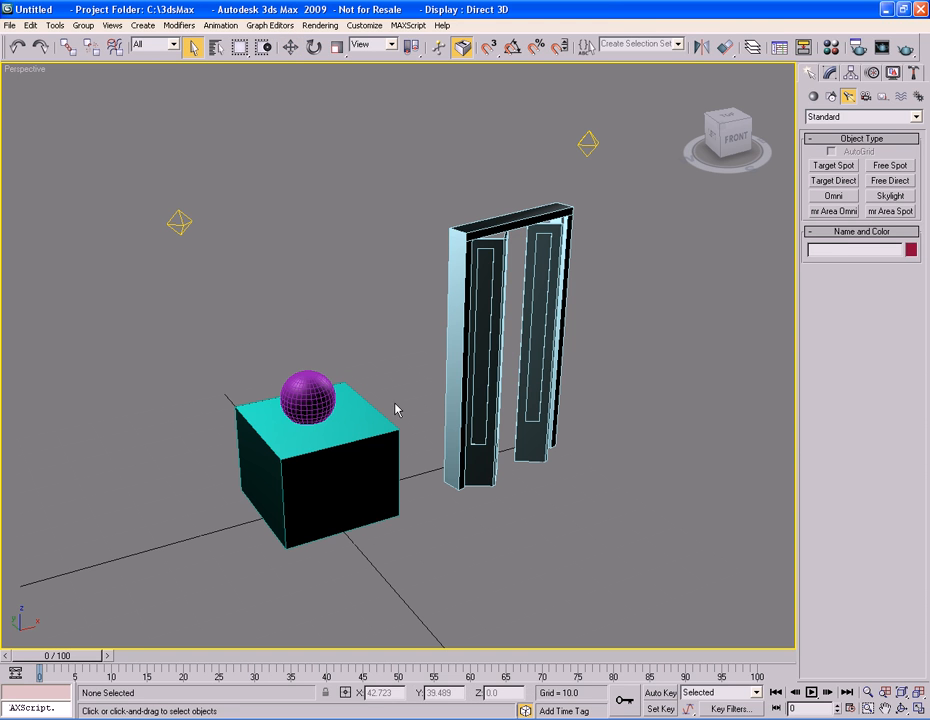
# Step: Raise the box alone about 50 units along Z, undo the move and deselect the box
pyautogui.click(367, 473)
pyautogui.press('w')
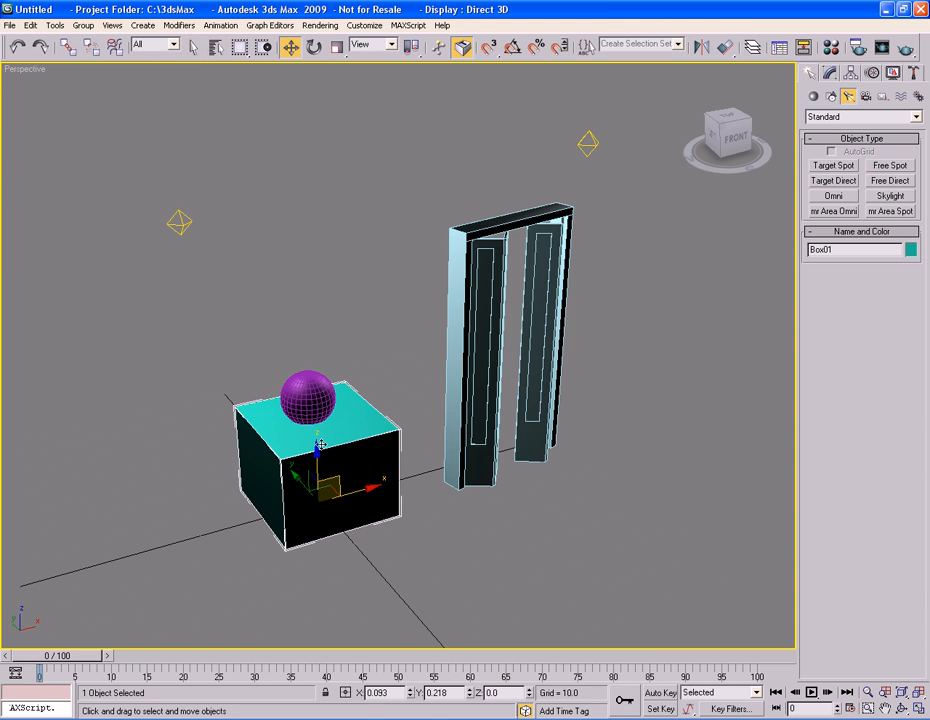
pyautogui.moveTo(317, 455); pyautogui.dragTo(316, 265)
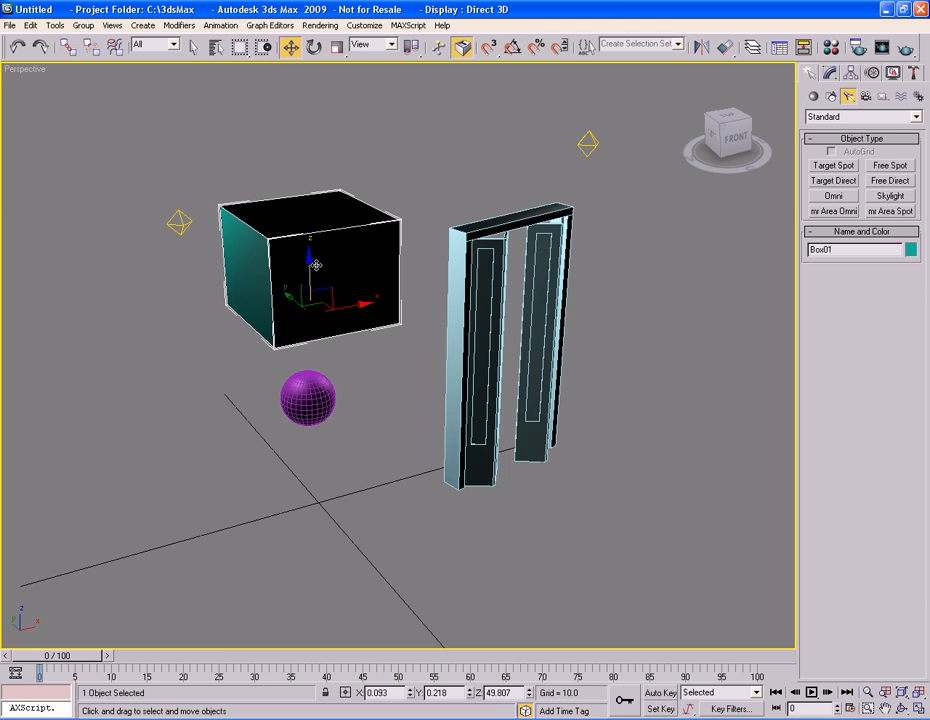
pyautogui.hotkey('ctrl', 'z')
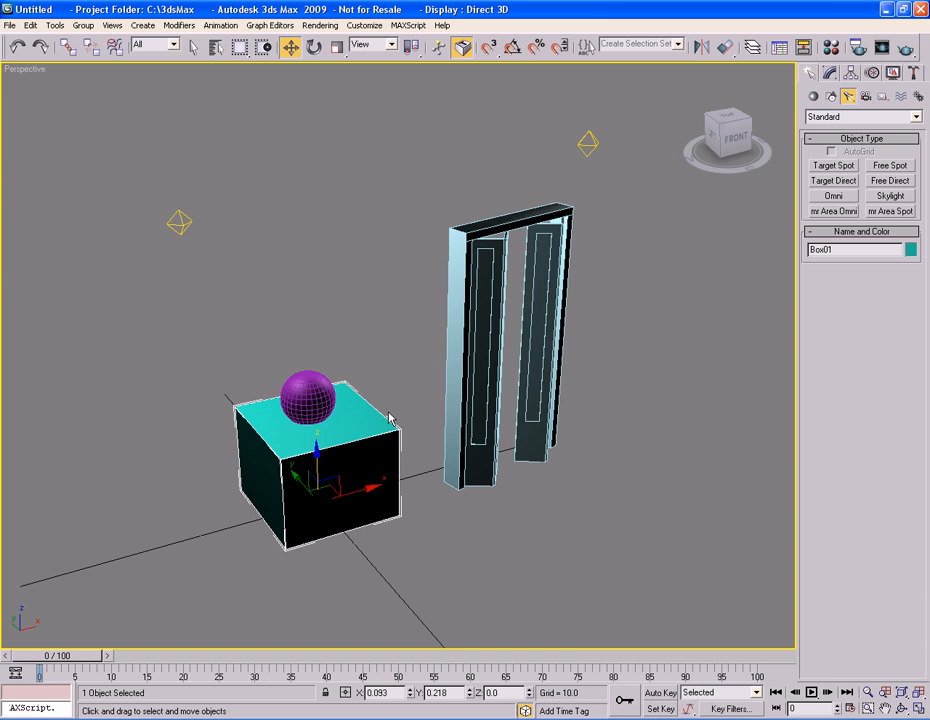
pyautogui.press('q')
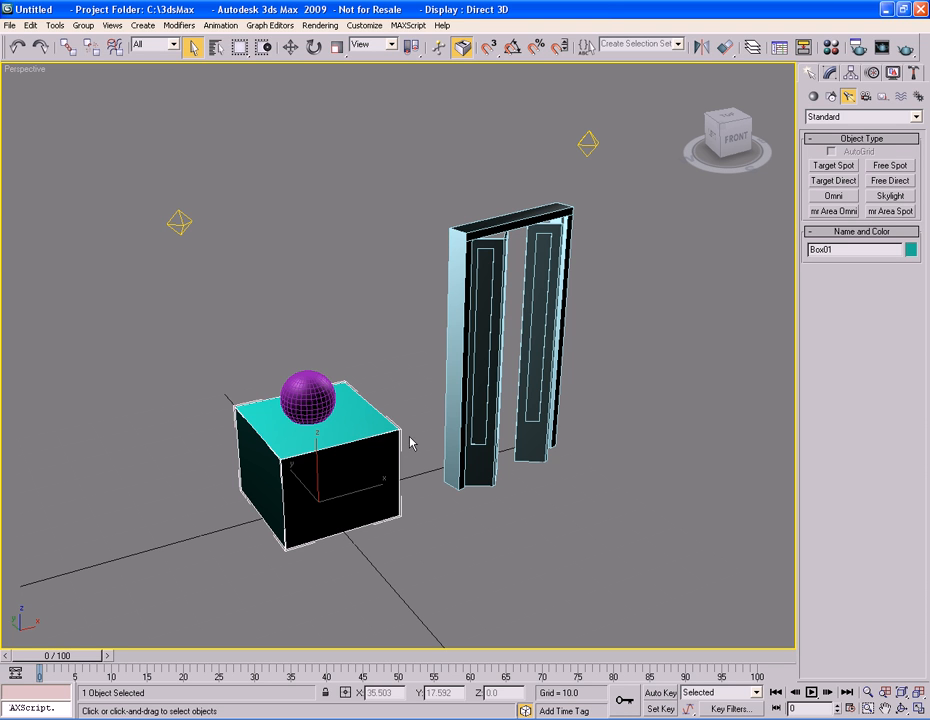
pyautogui.click(408, 381)
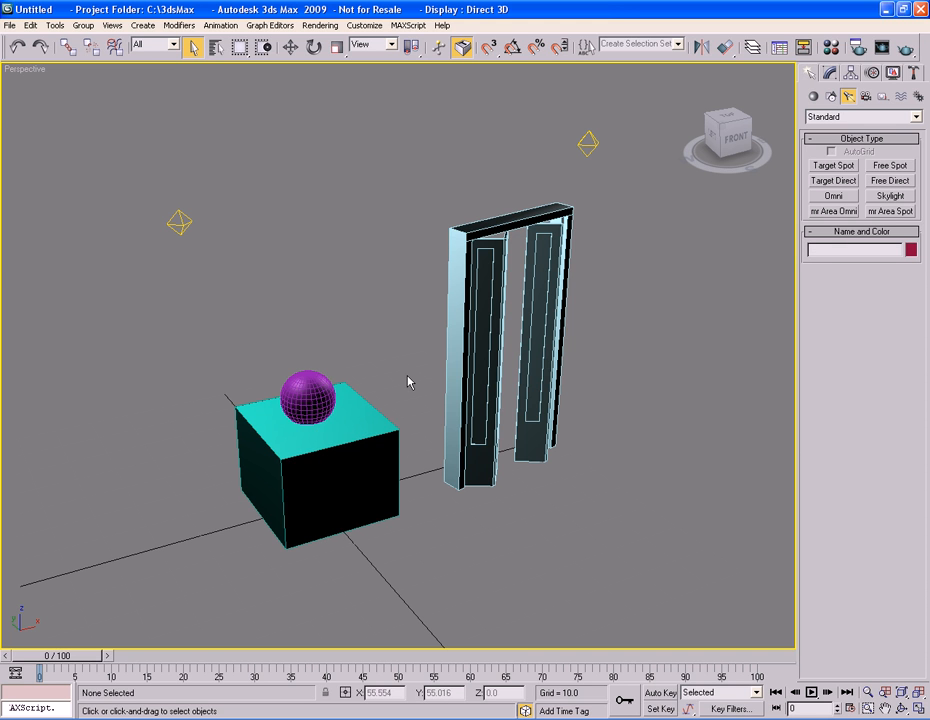
pyautogui.click(310, 398)
pyautogui.click(392, 442)
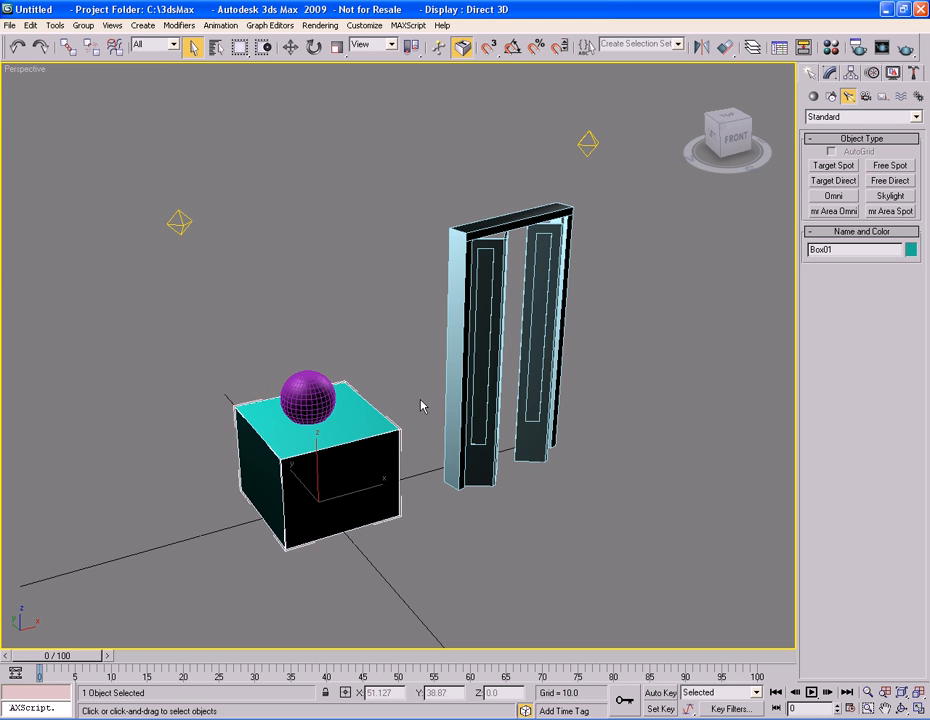
pyautogui.click(421, 403)
pyautogui.click(372, 443)
pyautogui.click(397, 390)
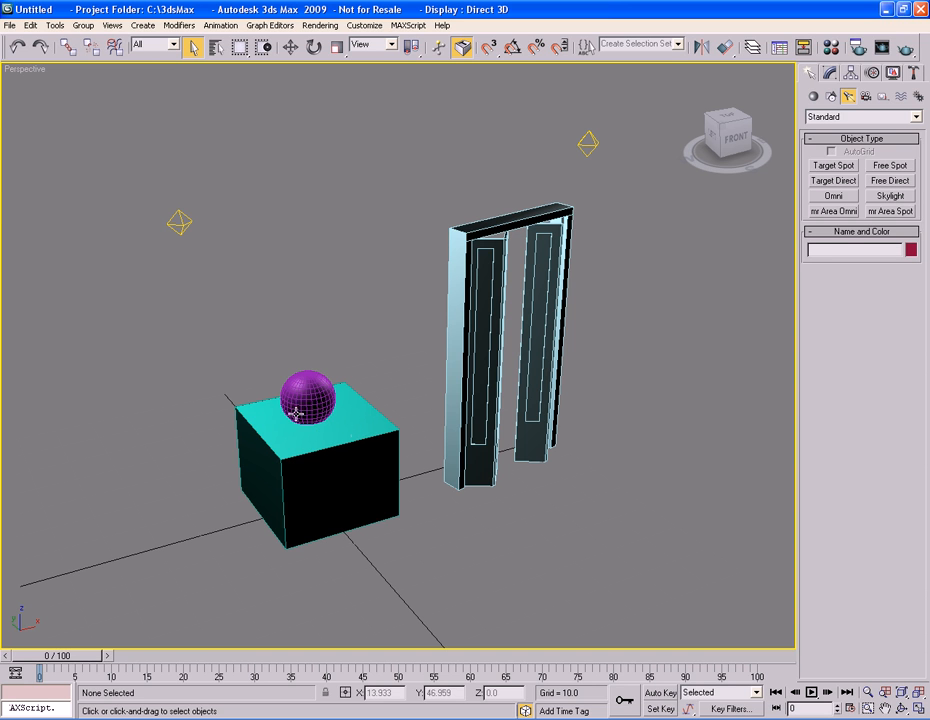
pyautogui.click(374, 436)
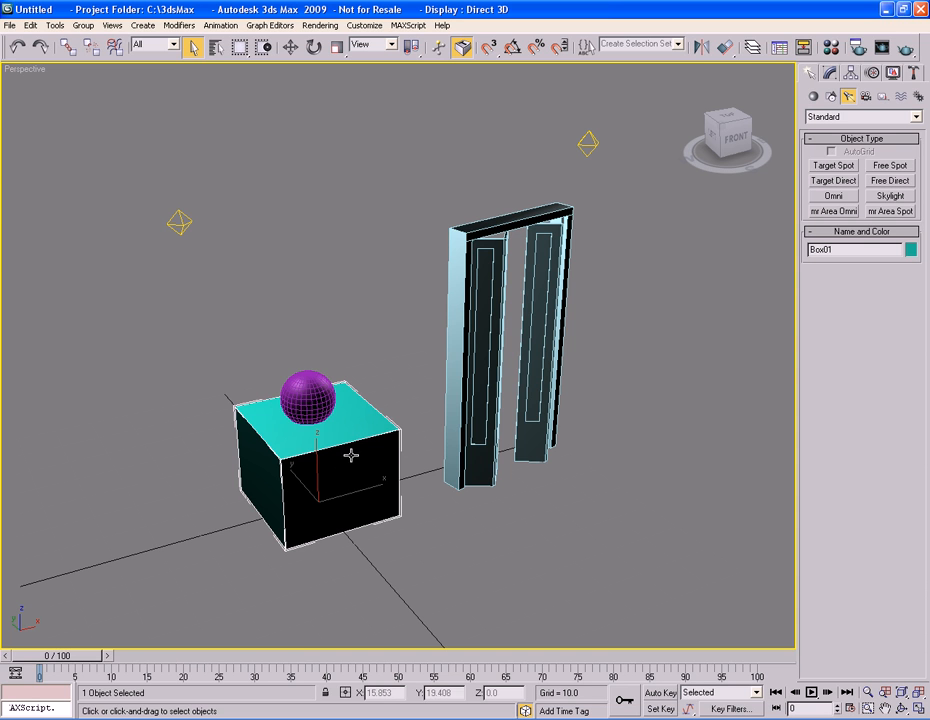
pyautogui.click(412, 397)
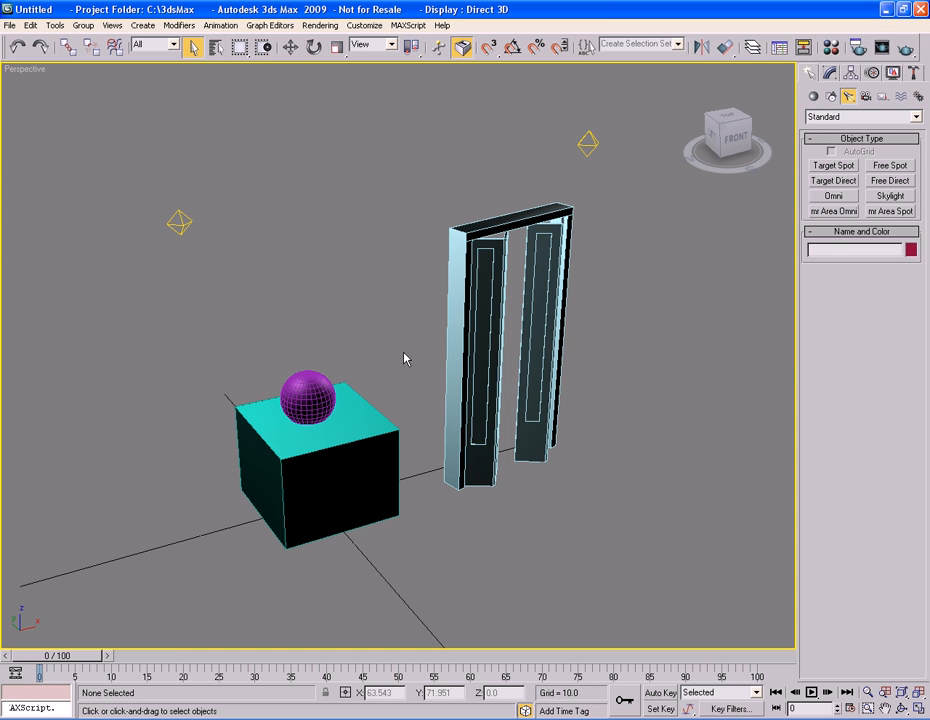
# Step: Link the sphere to the box with Select and Link so the box is its parent, then clear the selection
pyautogui.click(310, 394)
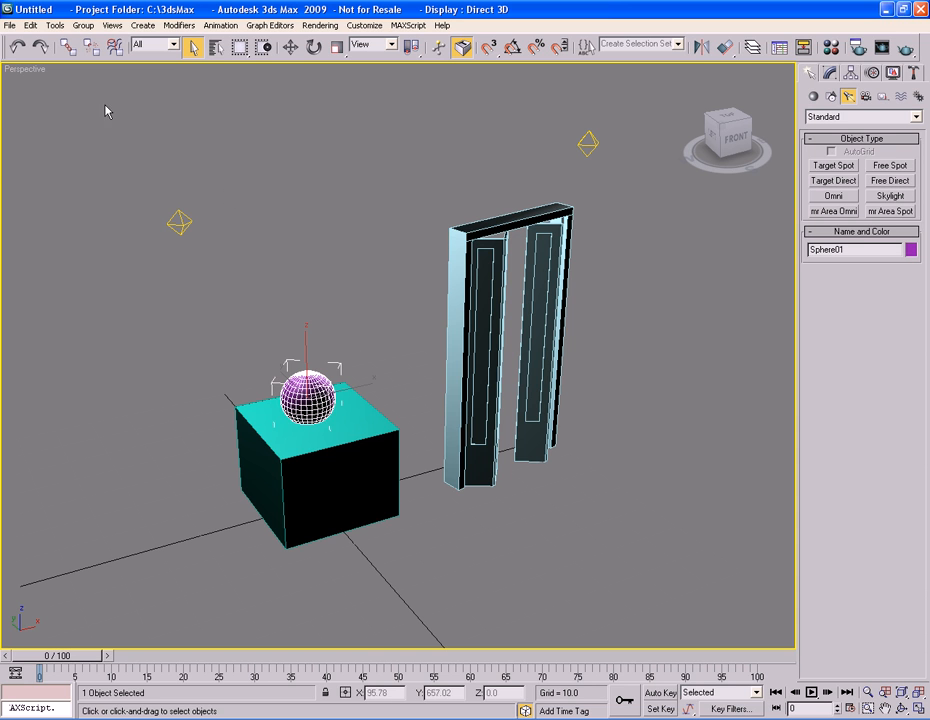
pyautogui.click(67, 50)
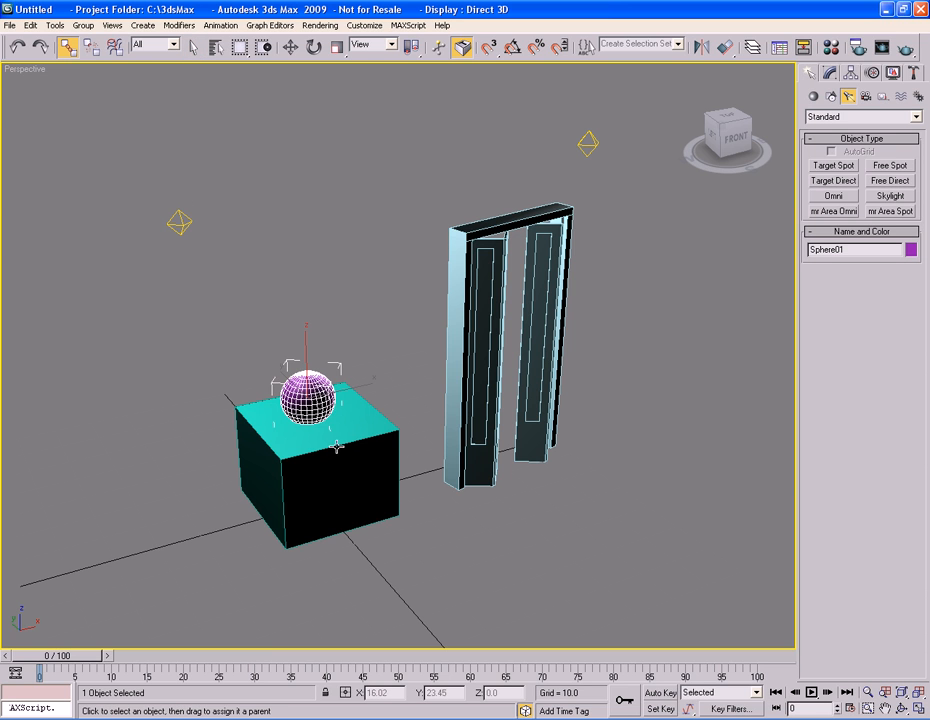
pyautogui.moveTo(320, 396); pyautogui.dragTo(371, 472)
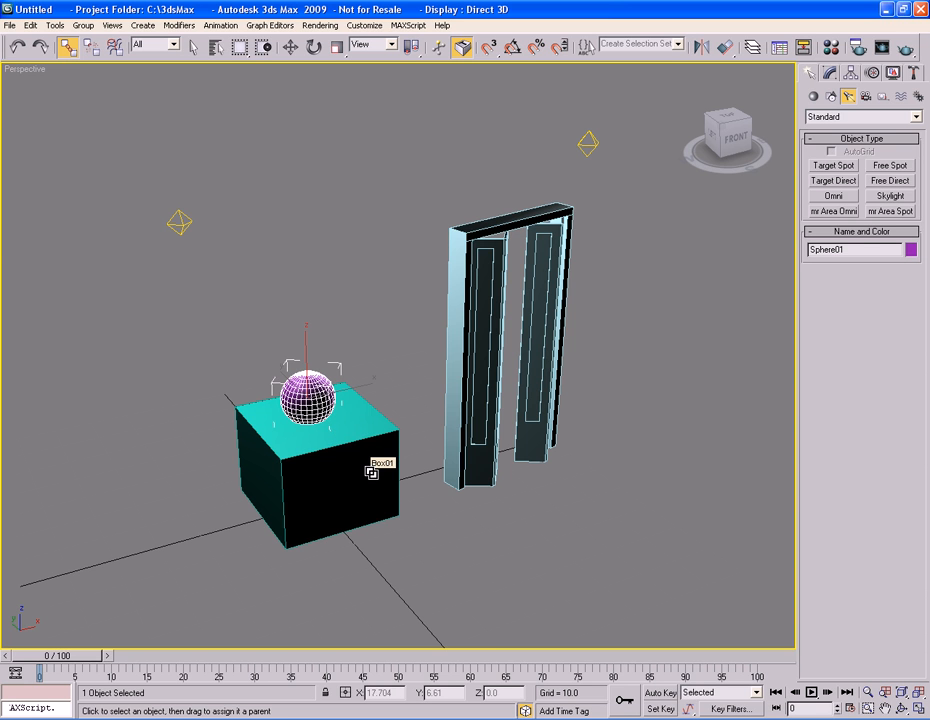
pyautogui.rightClick(383, 362)
pyautogui.click(349, 323)
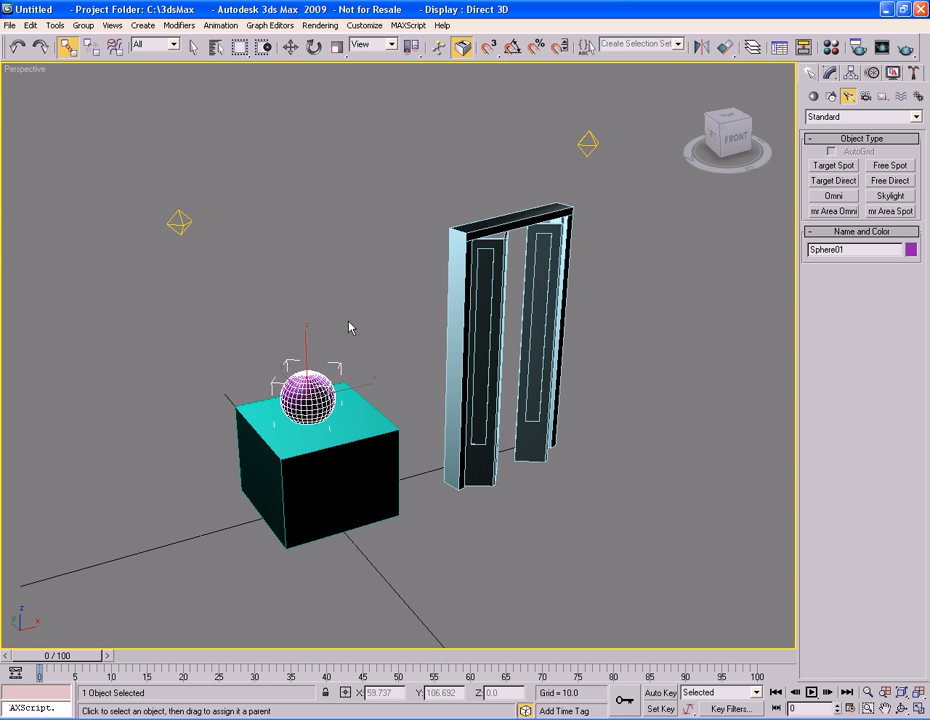
pyautogui.click(385, 361)
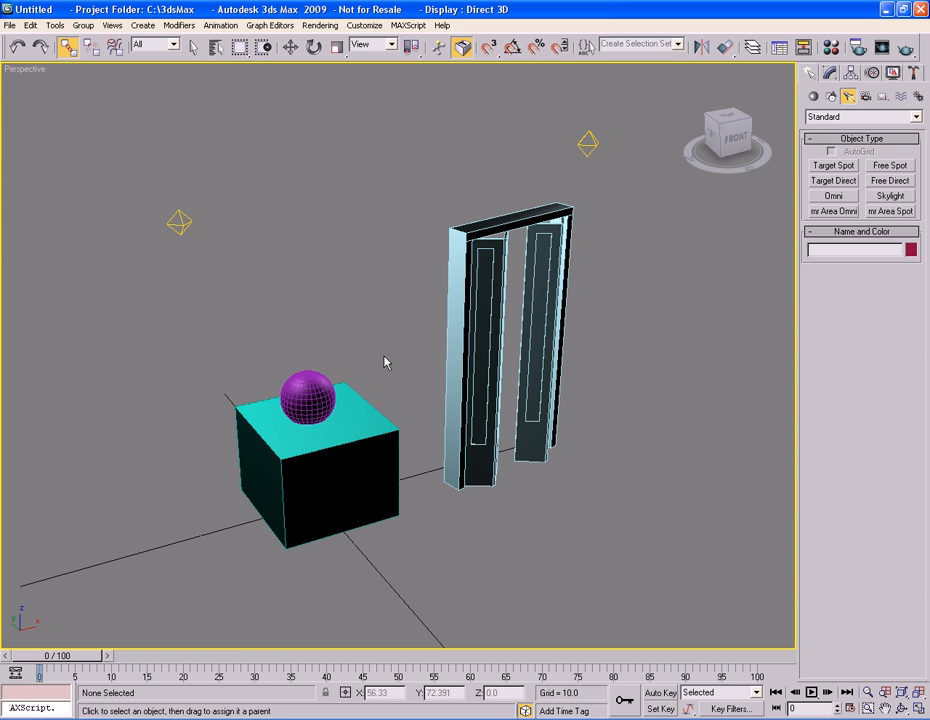
# Step: Test the link by moving the parent box upward, and undo the move
pyautogui.click(367, 438)
pyautogui.press('w')
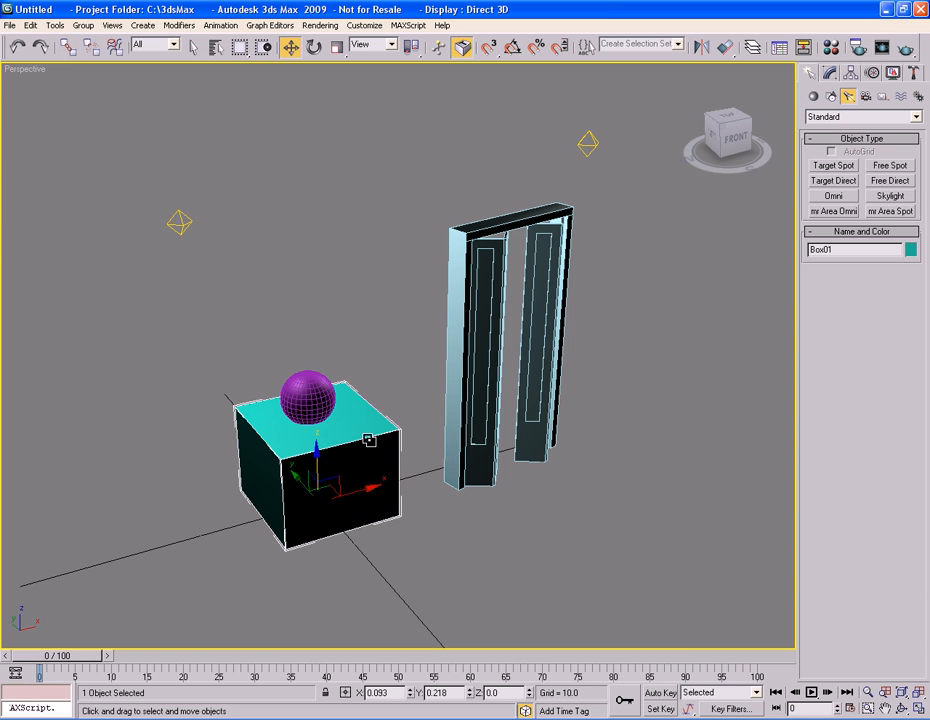
pyautogui.moveTo(346, 478); pyautogui.dragTo(340, 360)
pyautogui.hotkey('ctrl', 'z')
pyautogui.press('q')
# Step: Move the linked child sphere upward on its own, and undo the move
pyautogui.click(318, 383)
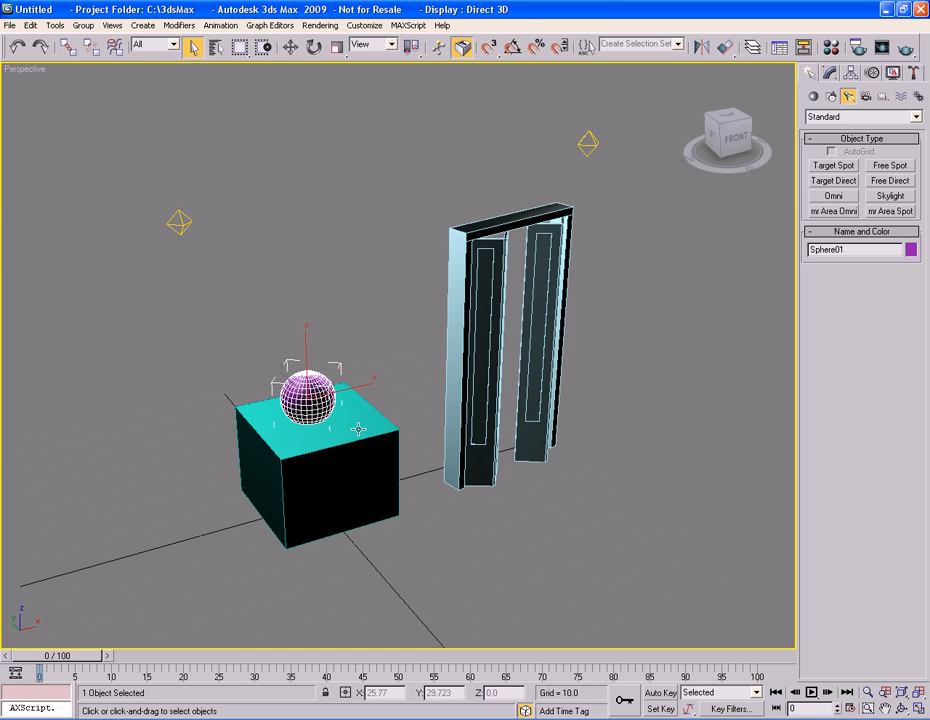
pyautogui.press('w')
pyautogui.moveTo(332, 420); pyautogui.dragTo(333, 322)
pyautogui.hotkey('ctrl', 'z')
pyautogui.press('q')
# Step: Move the parent box around several more times to test the hierarchy, undoing each move
pyautogui.click(365, 459)
pyautogui.press('w')
pyautogui.moveTo(322, 477); pyautogui.dragTo(325, 342)
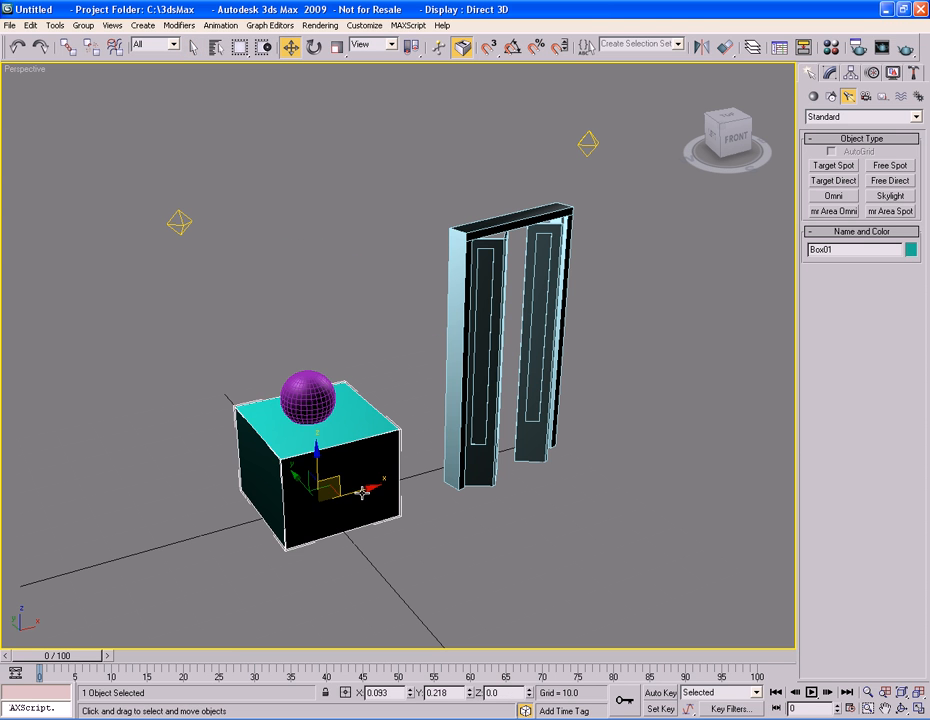
pyautogui.moveTo(332, 480); pyautogui.dragTo(334, 400)
pyautogui.hotkey('ctrl', 'z')
pyautogui.press('q')
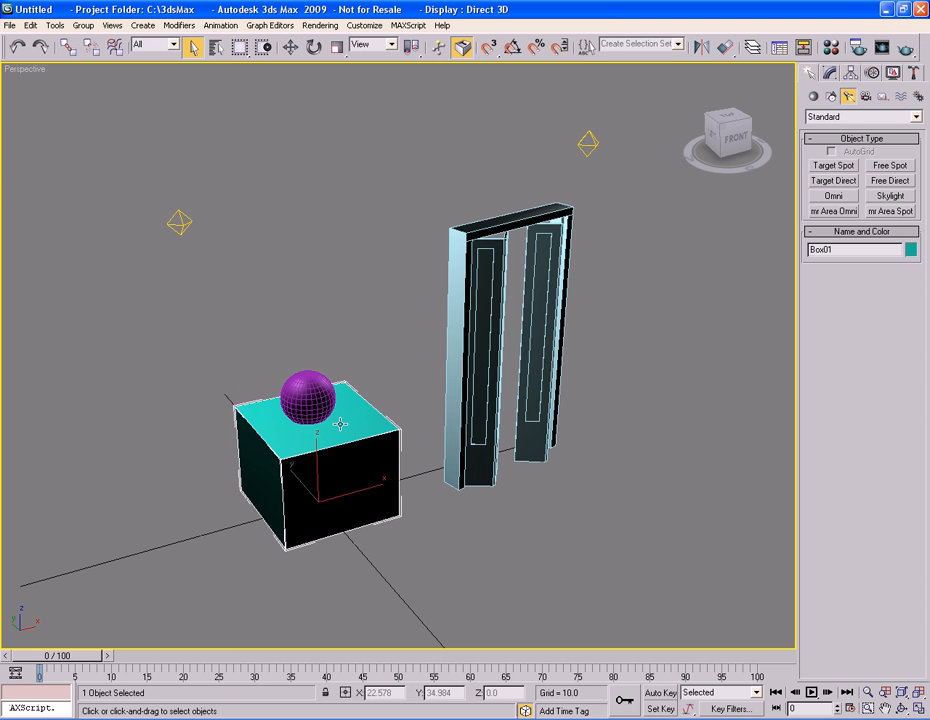
pyautogui.press('w')
pyautogui.moveTo(332, 498); pyautogui.dragTo(358, 412)
pyautogui.hotkey('ctrl', 'z')
pyautogui.press('q')
# Step: Set the selection filter to Geometry, try selecting scene geometry including the bi-fold door, and clear the selection
pyautogui.click(173, 45)
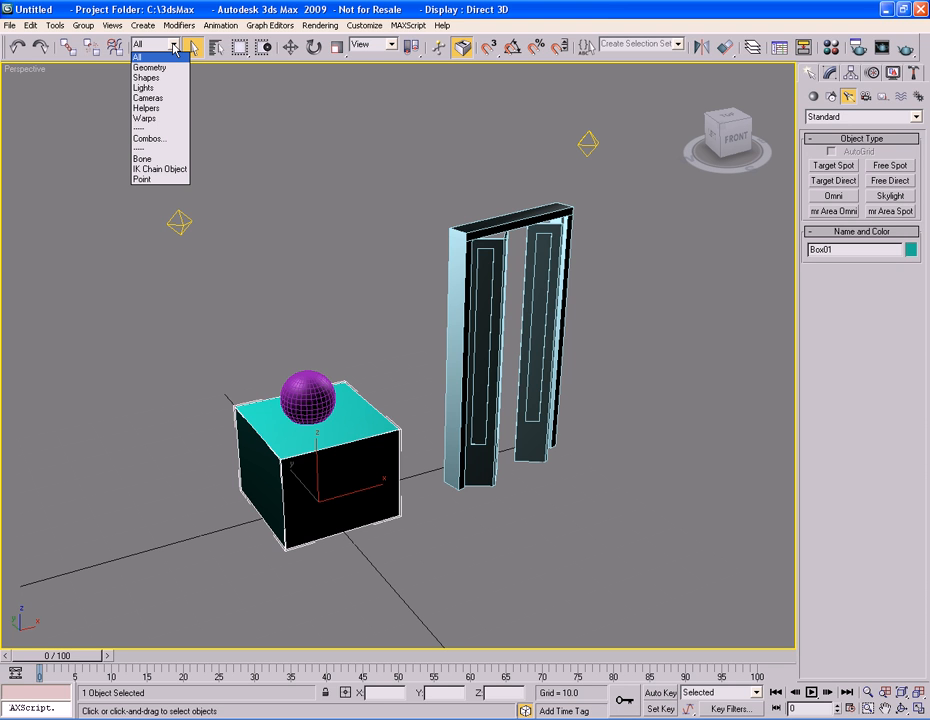
pyautogui.click(175, 46)
pyautogui.click(175, 46)
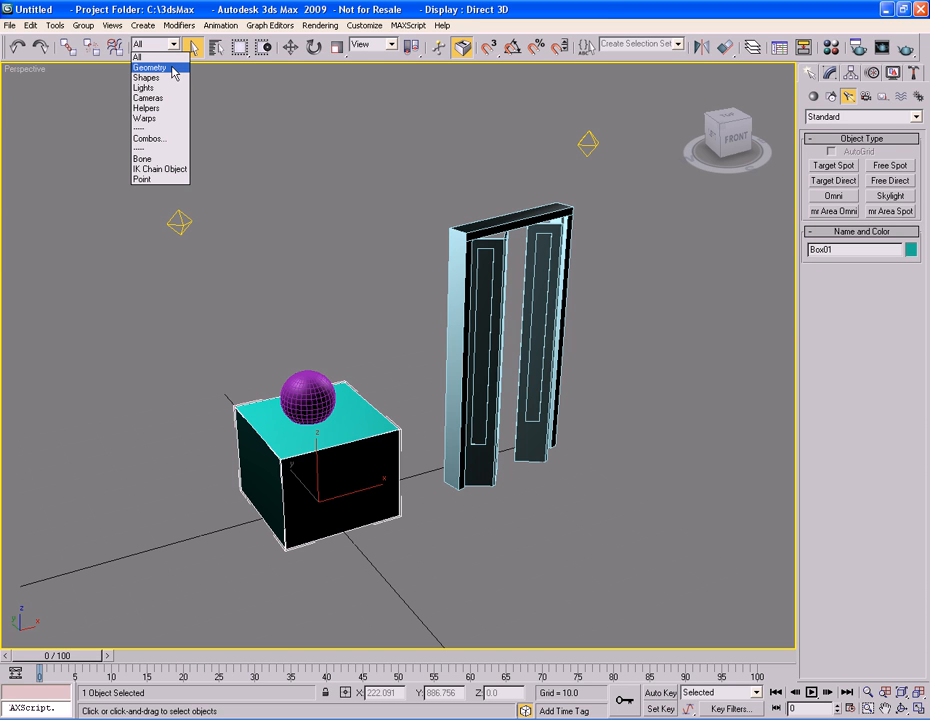
pyautogui.click(172, 70)
pyautogui.moveTo(295, 322); pyautogui.dragTo(383, 426)
pyautogui.click(380, 502)
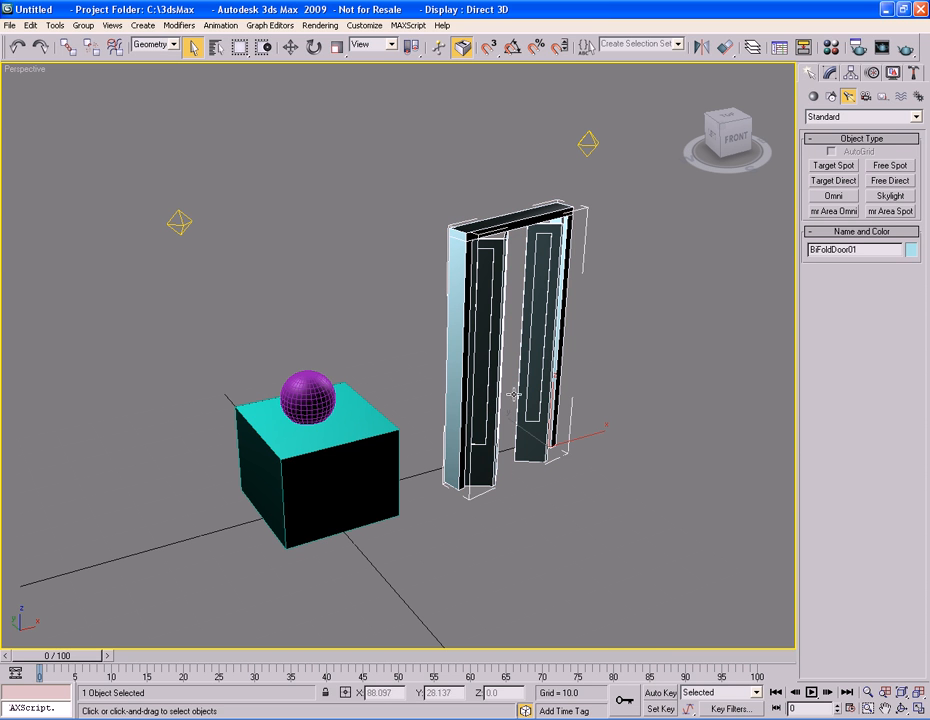
pyautogui.click(633, 305)
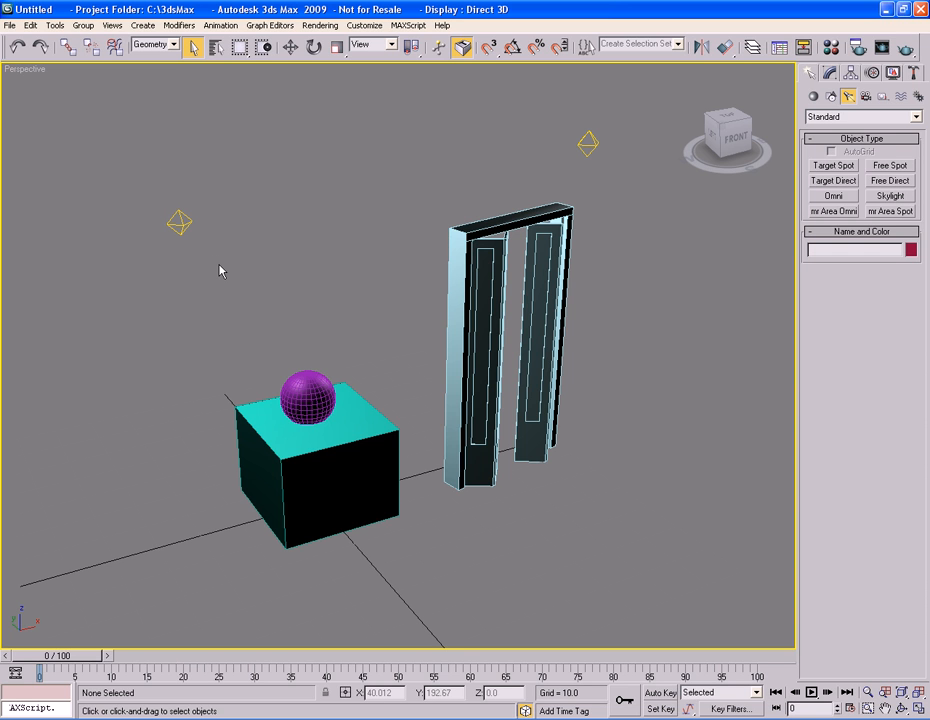
# Step: Set the selection filter to Lights and select the two omni lights in the scene
pyautogui.click(174, 44)
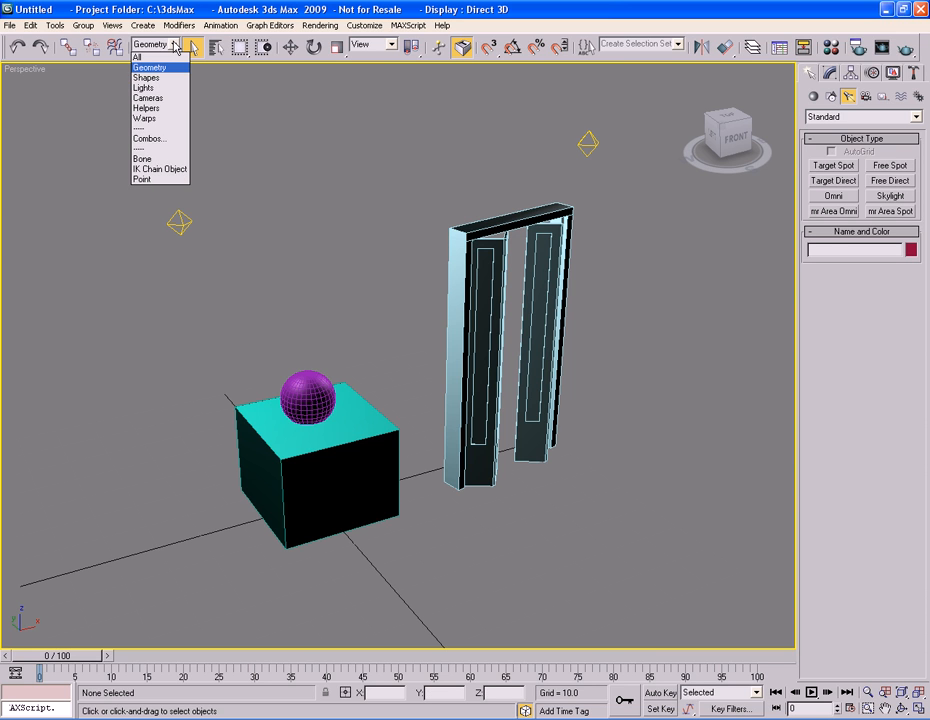
pyautogui.click(145, 88)
pyautogui.click(180, 219)
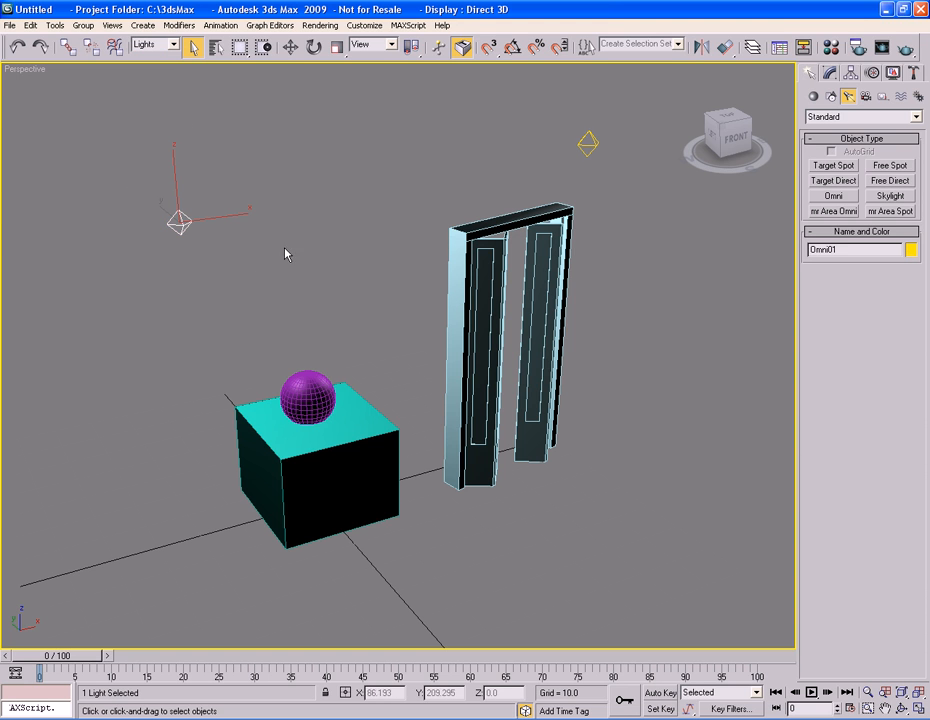
pyautogui.click(588, 143)
pyautogui.moveTo(166, 201); pyautogui.dragTo(222, 257)
# Step: Try to select the bi-fold door under the Lights filter, and reset the selection filter to All
pyautogui.click(409, 453)
pyautogui.moveTo(437, 258); pyautogui.dragTo(531, 376)
pyautogui.moveTo(436, 224); pyautogui.dragTo(498, 318)
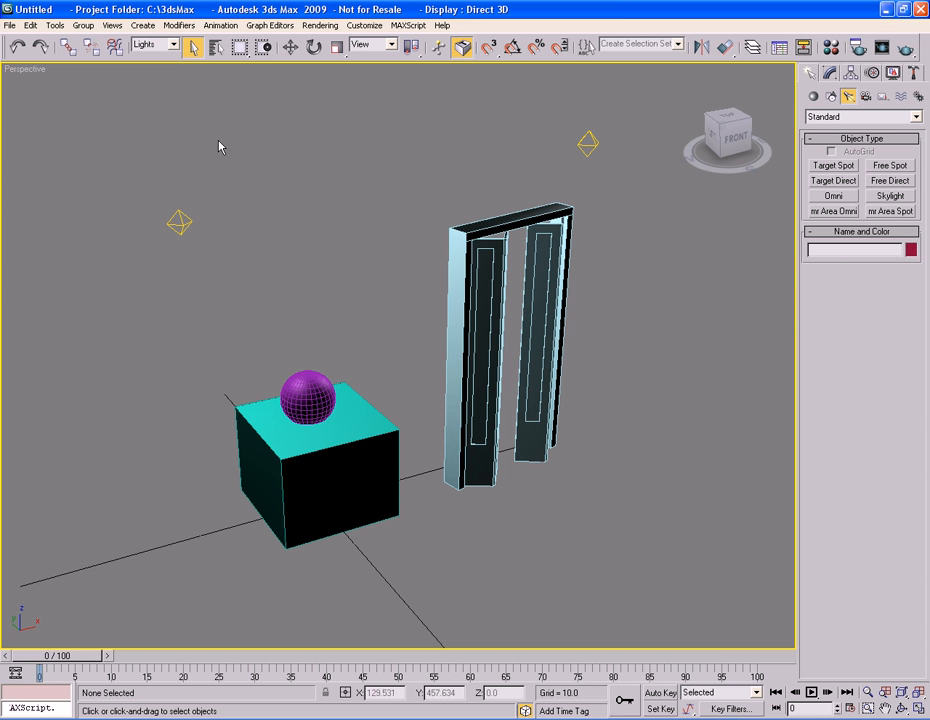
pyautogui.click(173, 45)
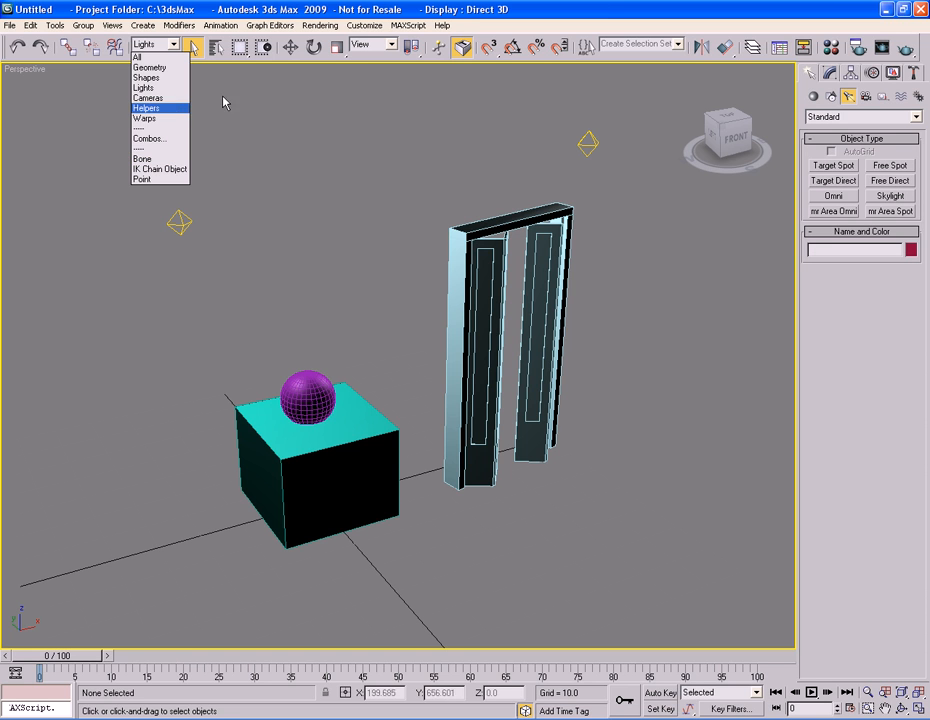
pyautogui.click(174, 58)
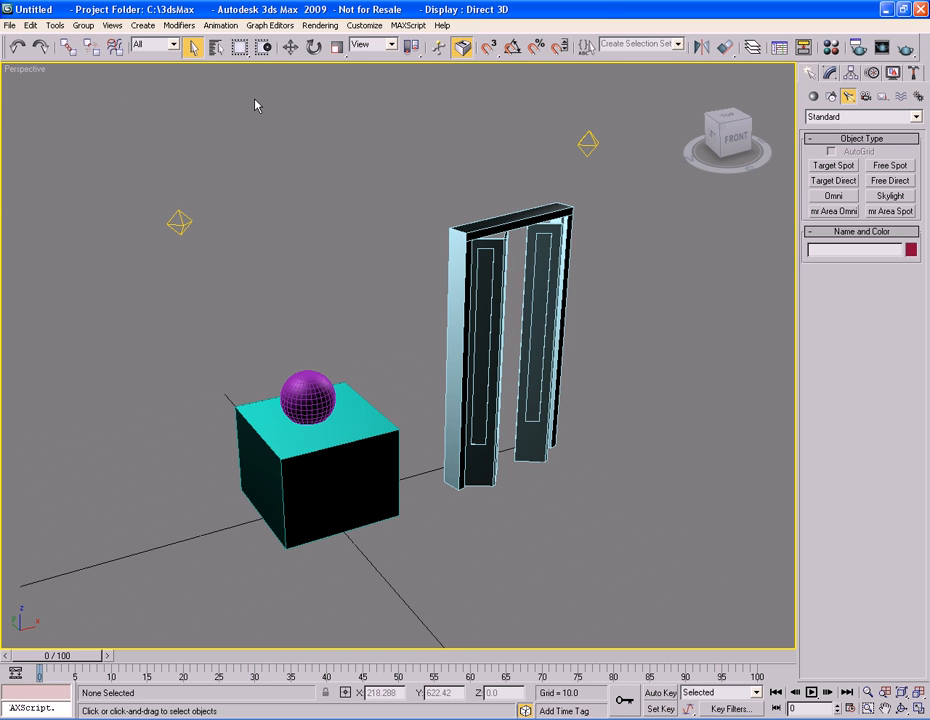
# Step: Open the select-by-name scene list and highlight Box01, BiFoldDoor01, Omni01, Omni02 and Sphere01 one after another
pyautogui.click(217, 56)
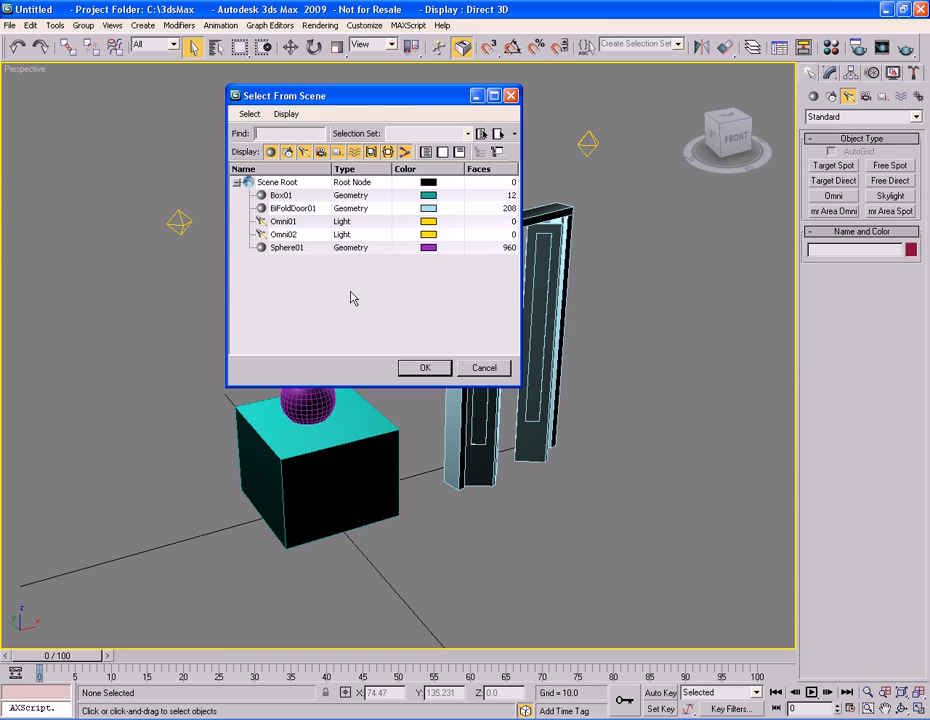
pyautogui.click(280, 196)
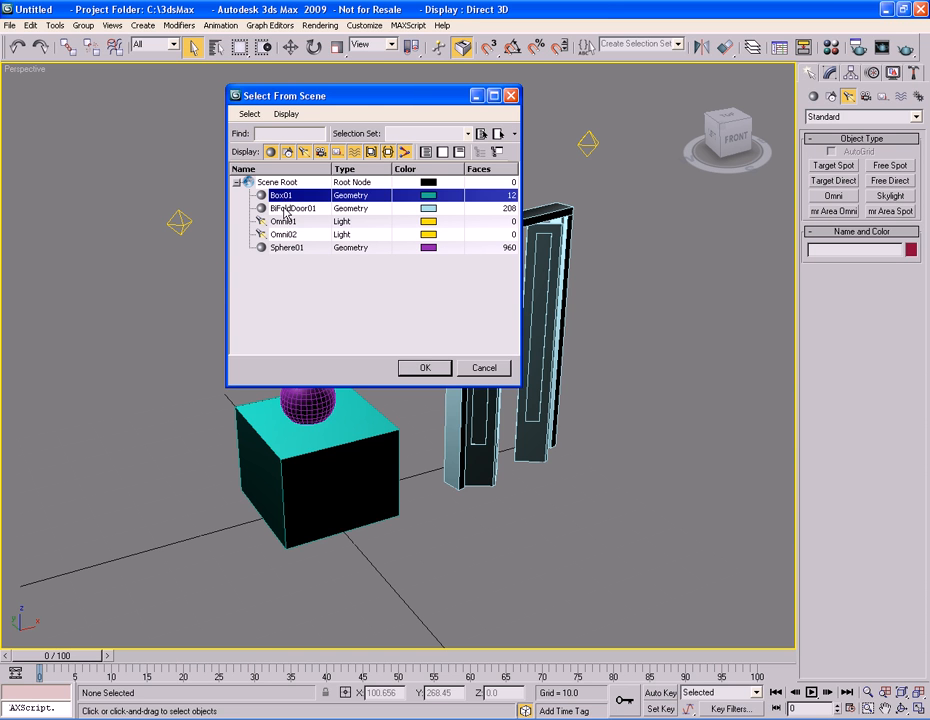
pyautogui.click(288, 209)
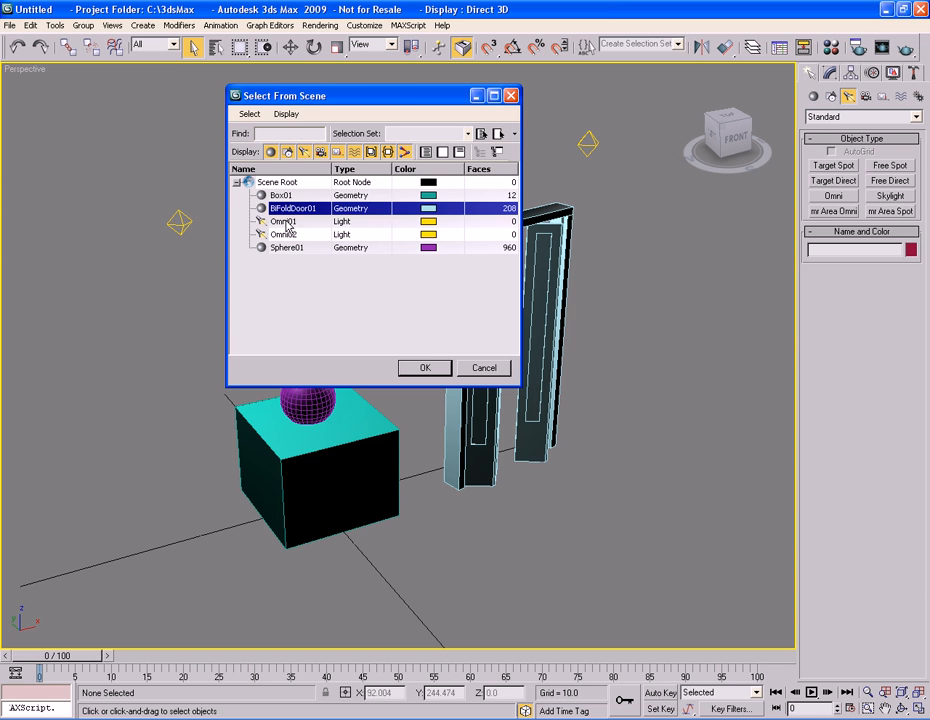
pyautogui.click(285, 221)
pyautogui.click(285, 234)
pyautogui.click(292, 248)
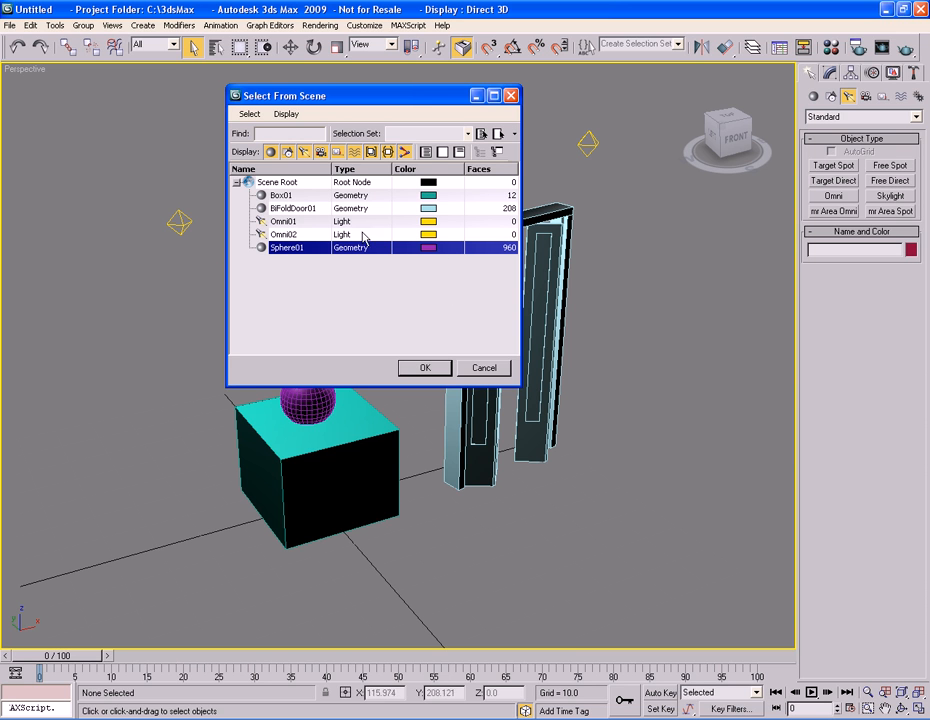
# Step: Examine the object types and face counts in the scene list, highlighting individual entries for comparison
pyautogui.click(358, 183)
pyautogui.click(360, 208)
pyautogui.click(360, 195)
pyautogui.click(360, 208)
pyautogui.click(360, 221)
pyautogui.click(360, 234)
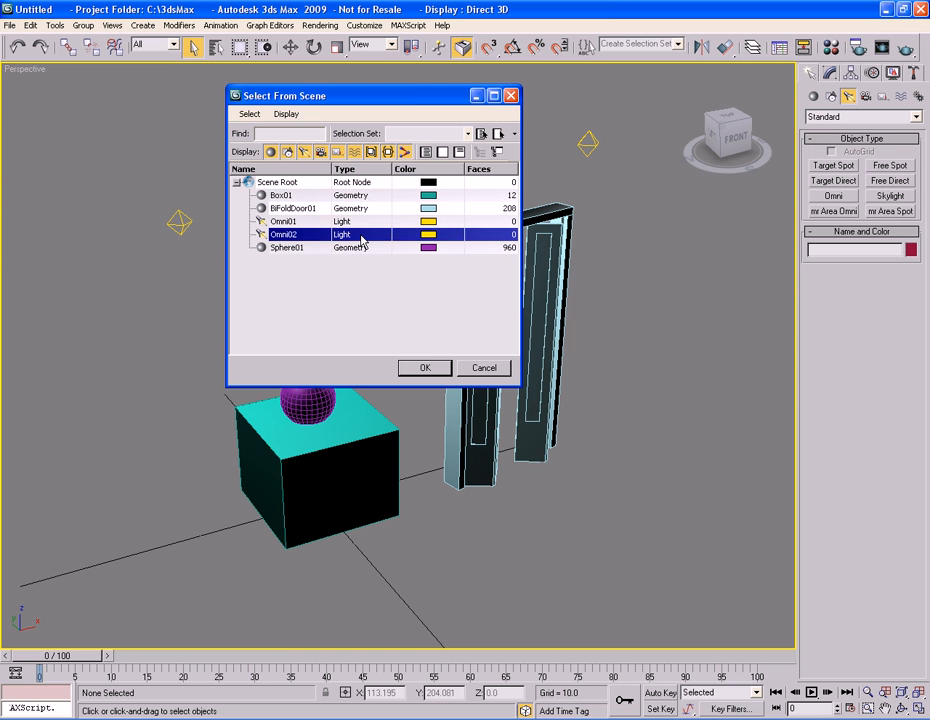
pyautogui.click(360, 279)
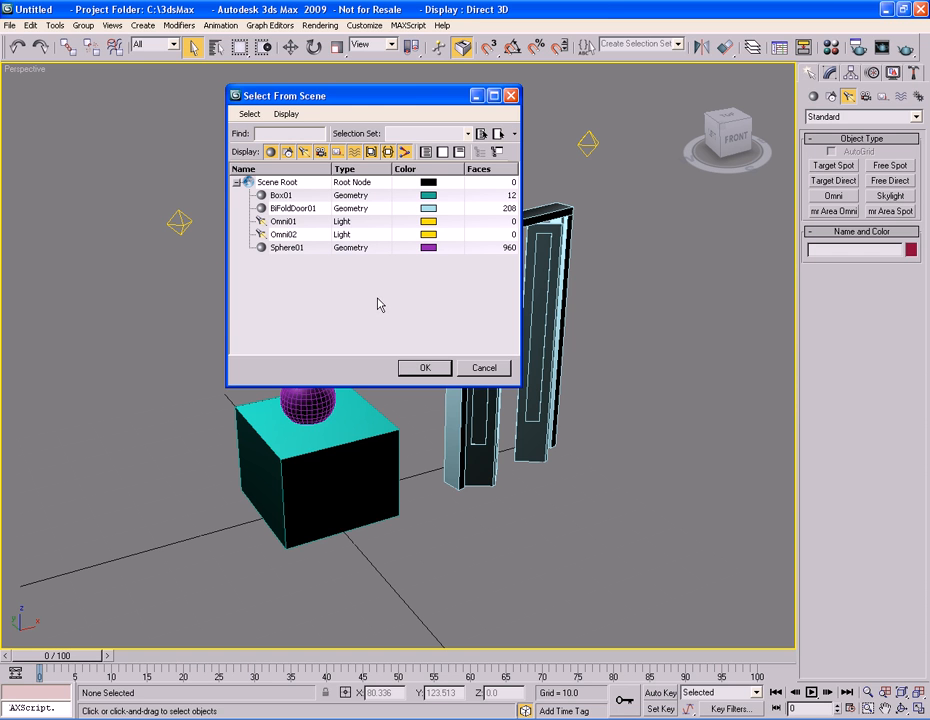
pyautogui.click(488, 212)
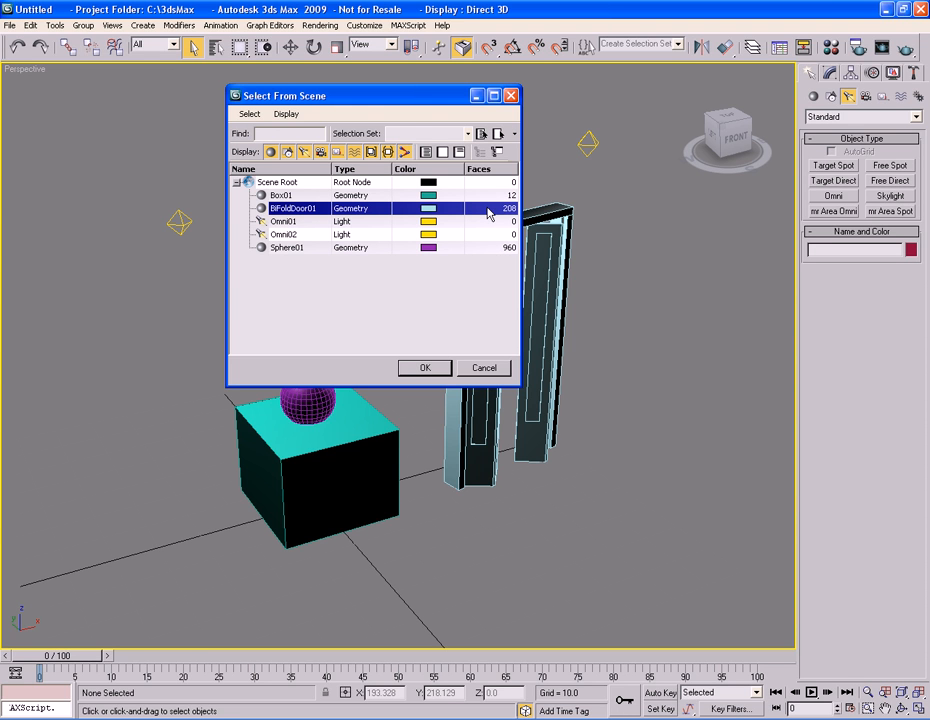
pyautogui.click(481, 250)
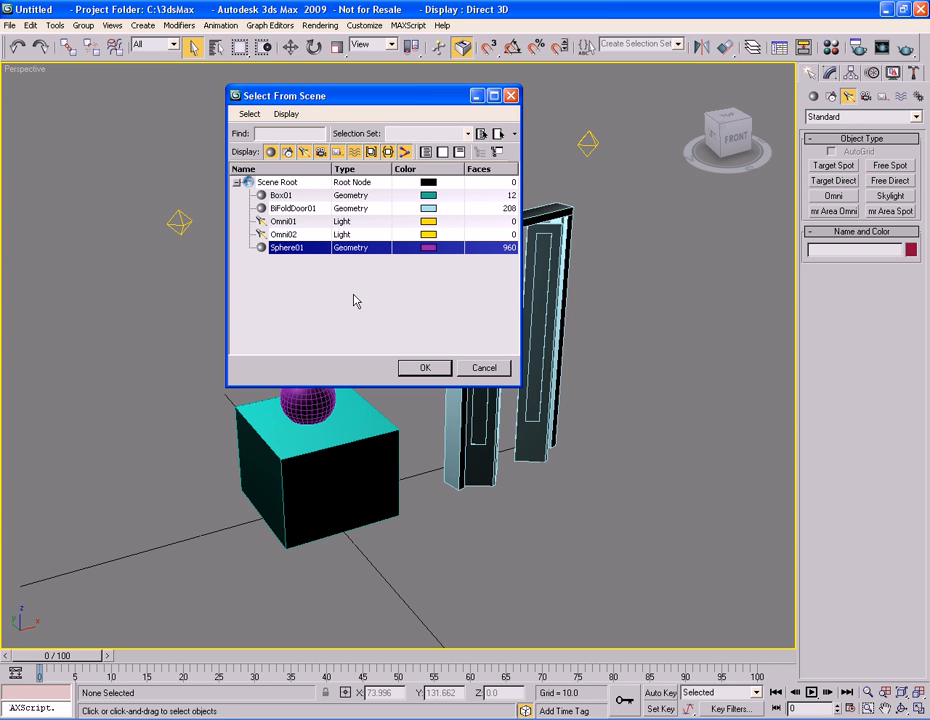
# Step: Search the scene object list for "bo" and dismiss the list without selecting anything
pyautogui.click(309, 134)
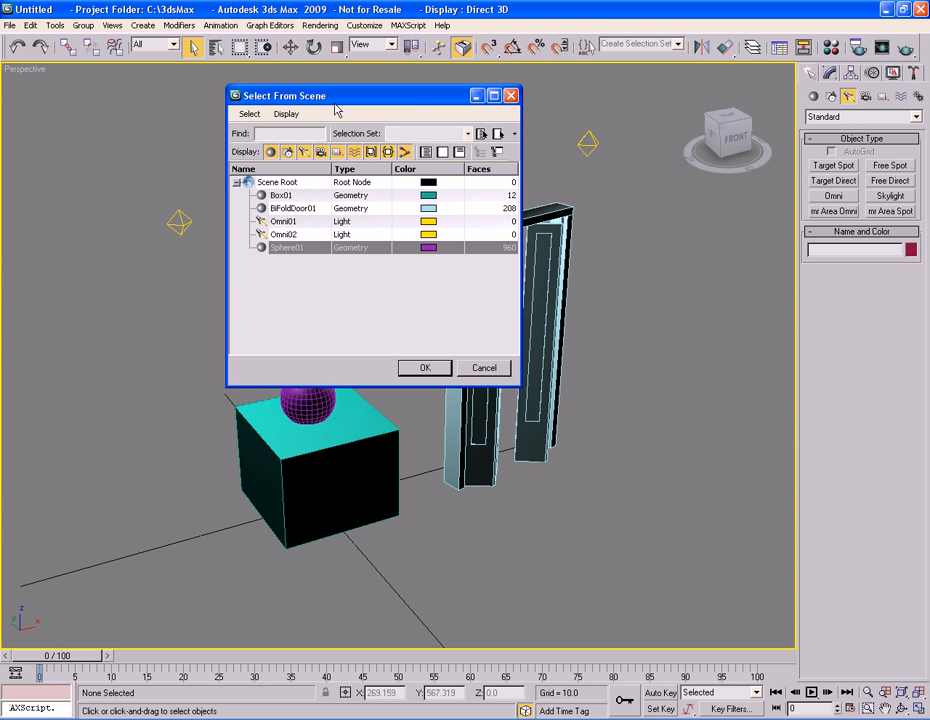
pyautogui.write('bo')
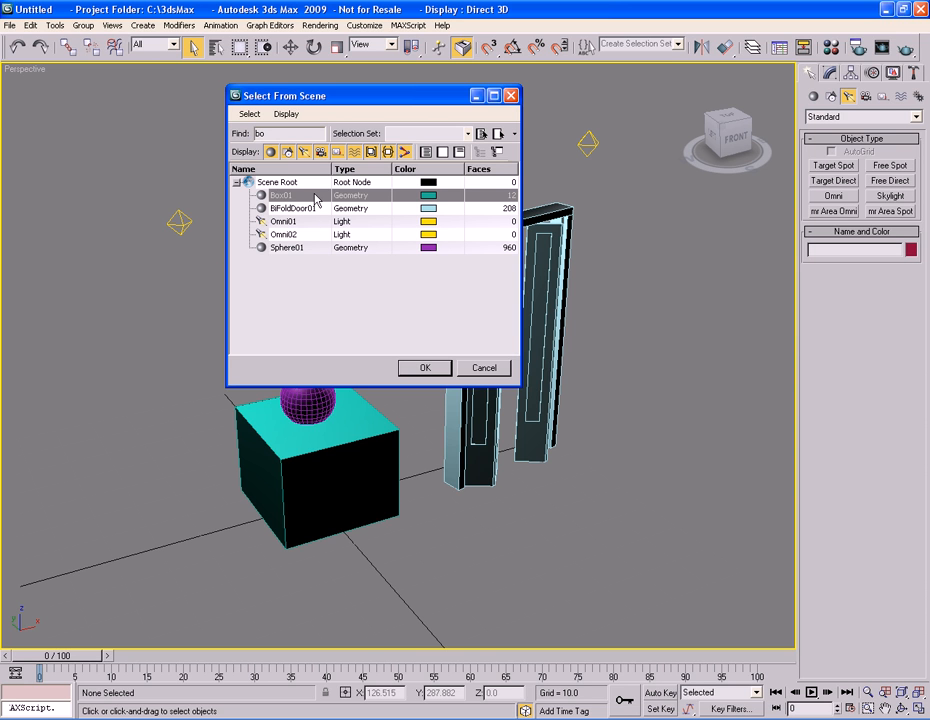
pyautogui.click(484, 367)
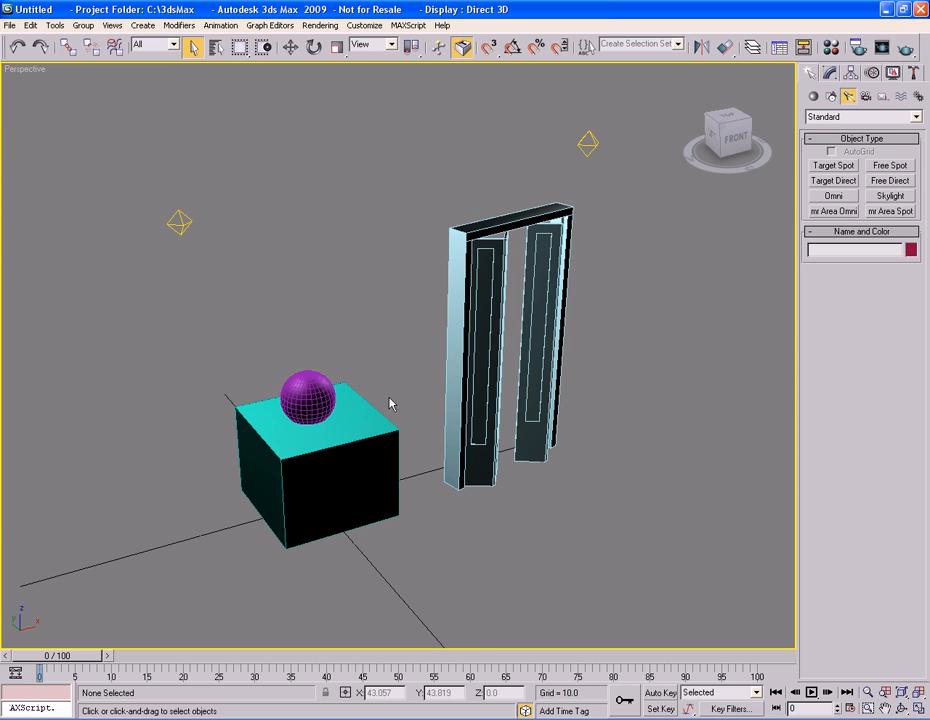
# Step: Clone the box under the sphere as an instance named Box02 and move it along X to the side away from the door
pyautogui.click(358, 442)
pyautogui.hotkey('ctrl', 'v')
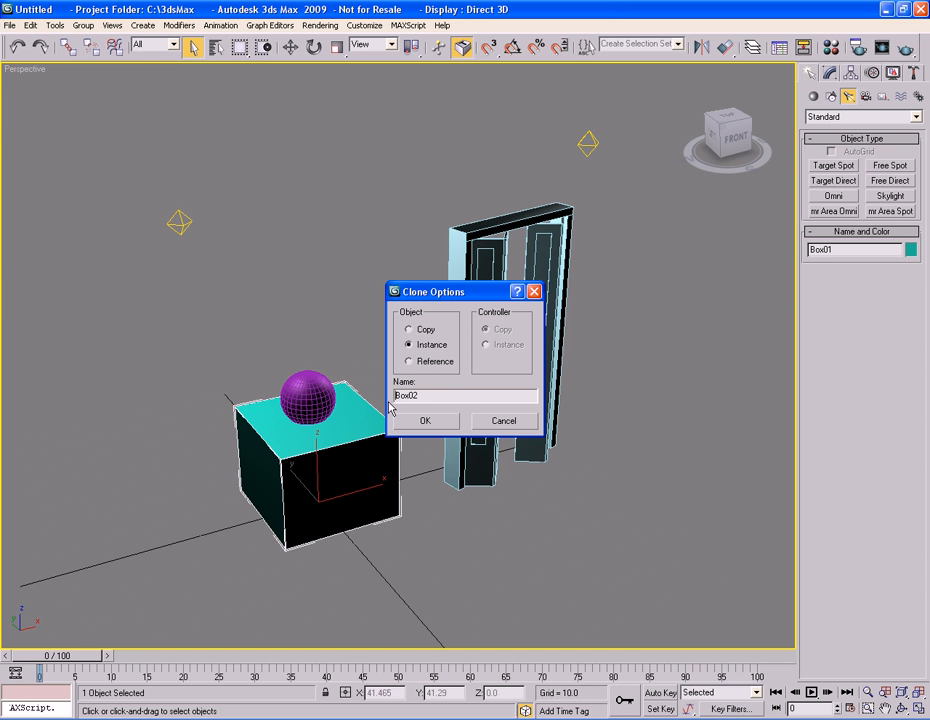
pyautogui.click(424, 419)
pyautogui.press('v')
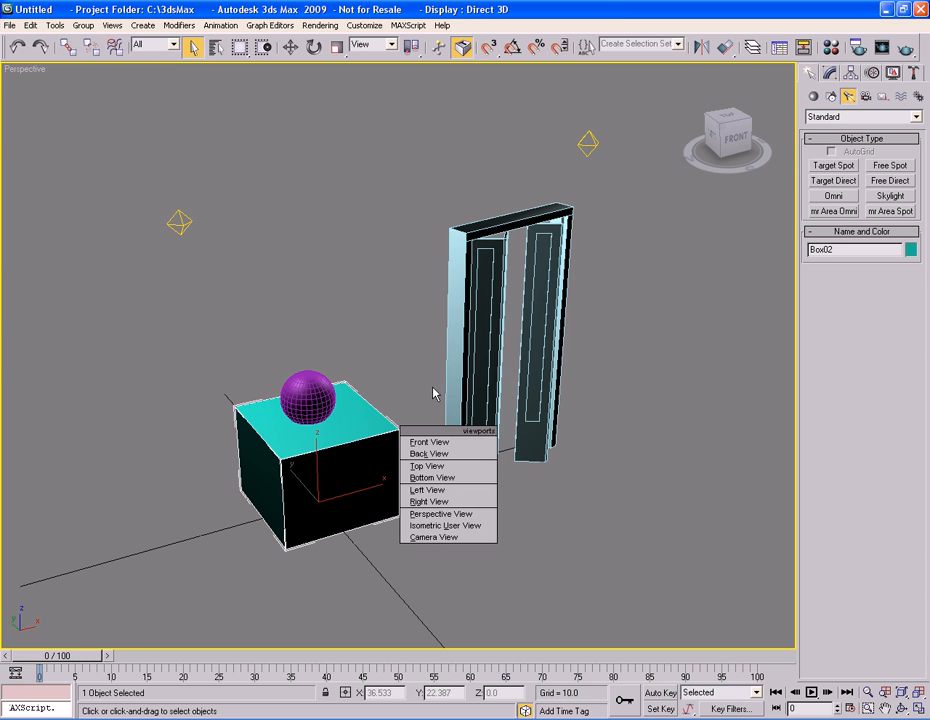
pyautogui.press('w')
pyautogui.moveTo(376, 490); pyautogui.dragTo(209, 510)
pyautogui.press('q')
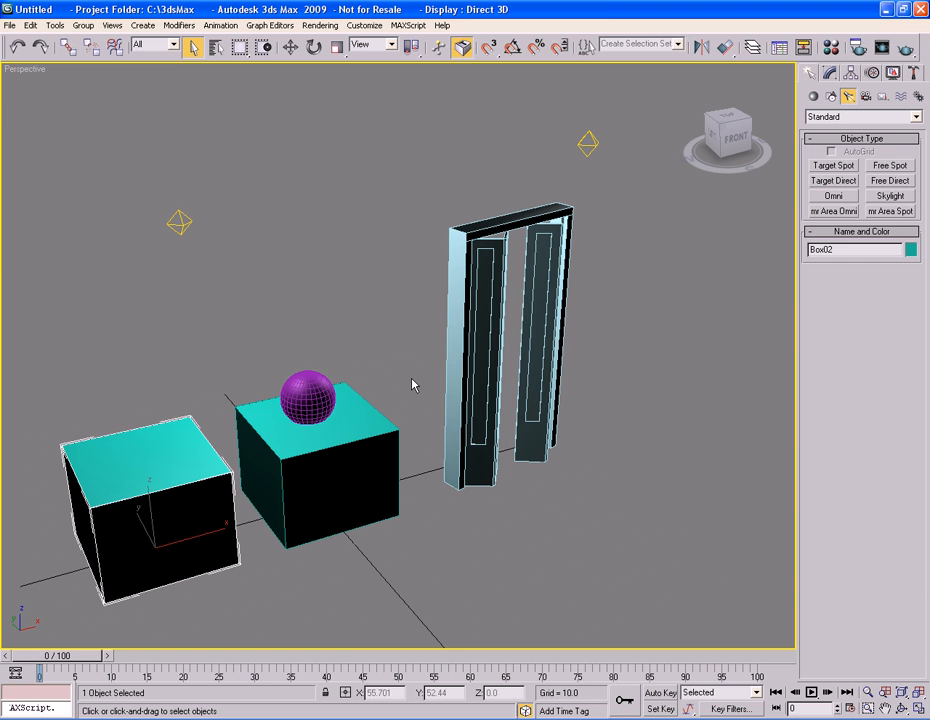
# Step: Select the original box to check its object name, activate the Move tool, and clear the selection
pyautogui.click(313, 474)
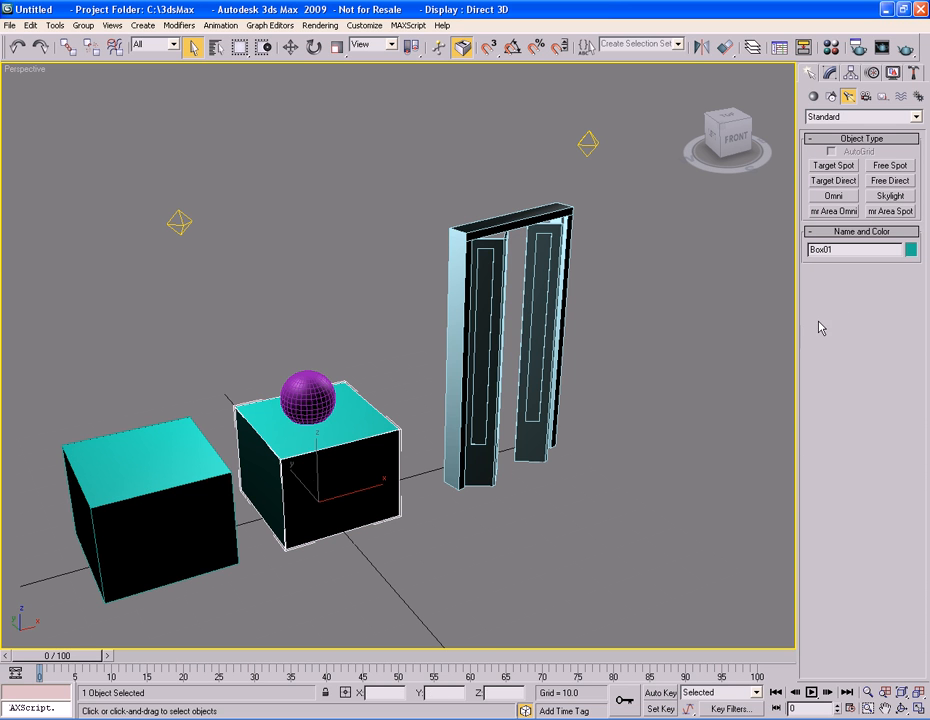
pyautogui.doubleClick(850, 253)
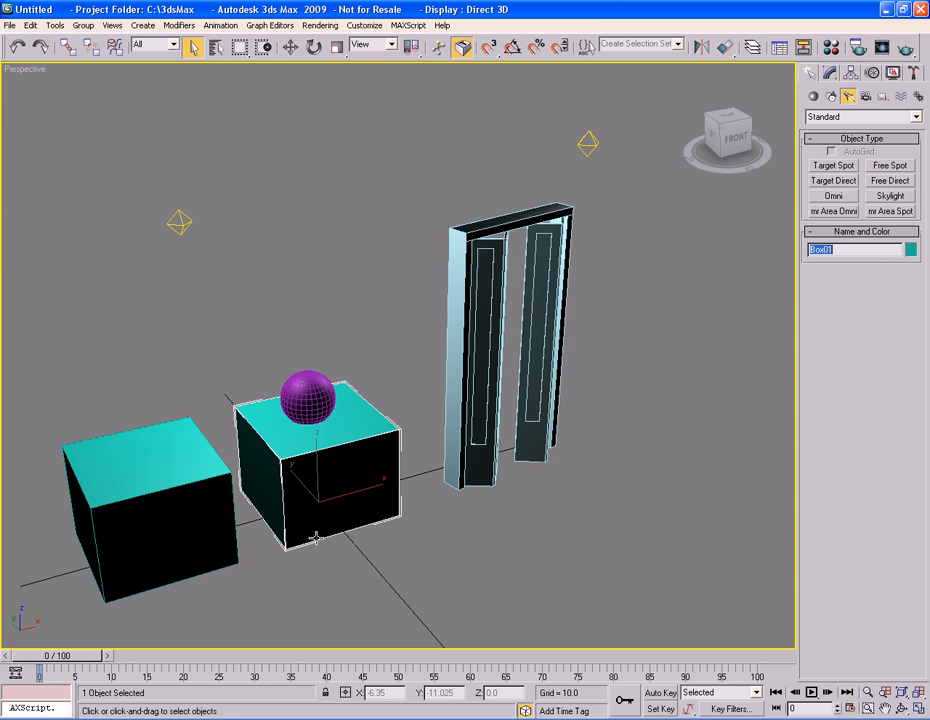
pyautogui.click(335, 449)
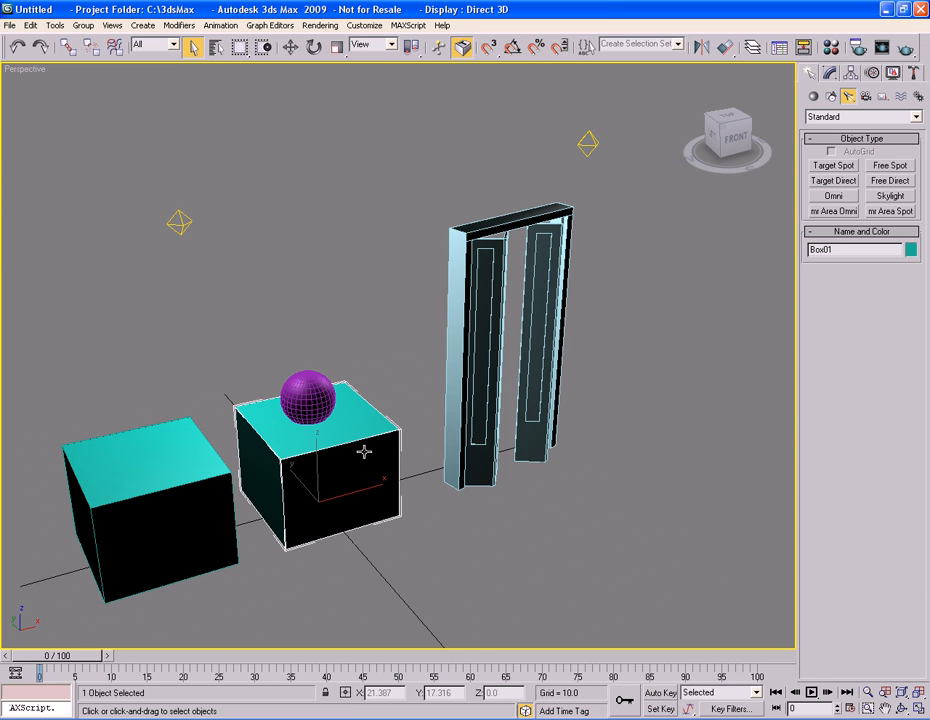
pyautogui.press('w')
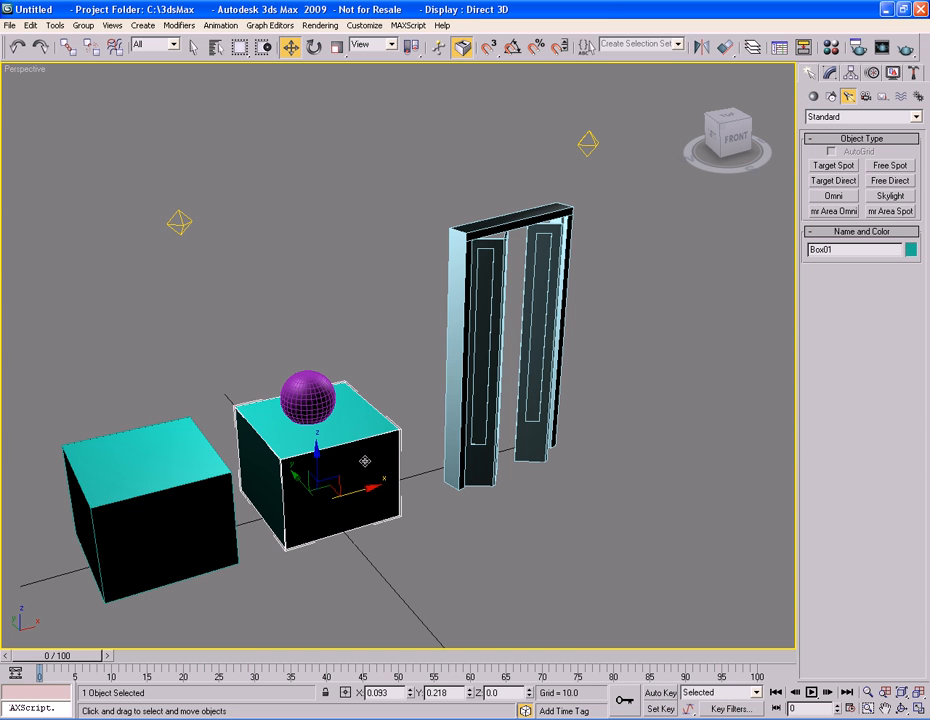
pyautogui.click(415, 401)
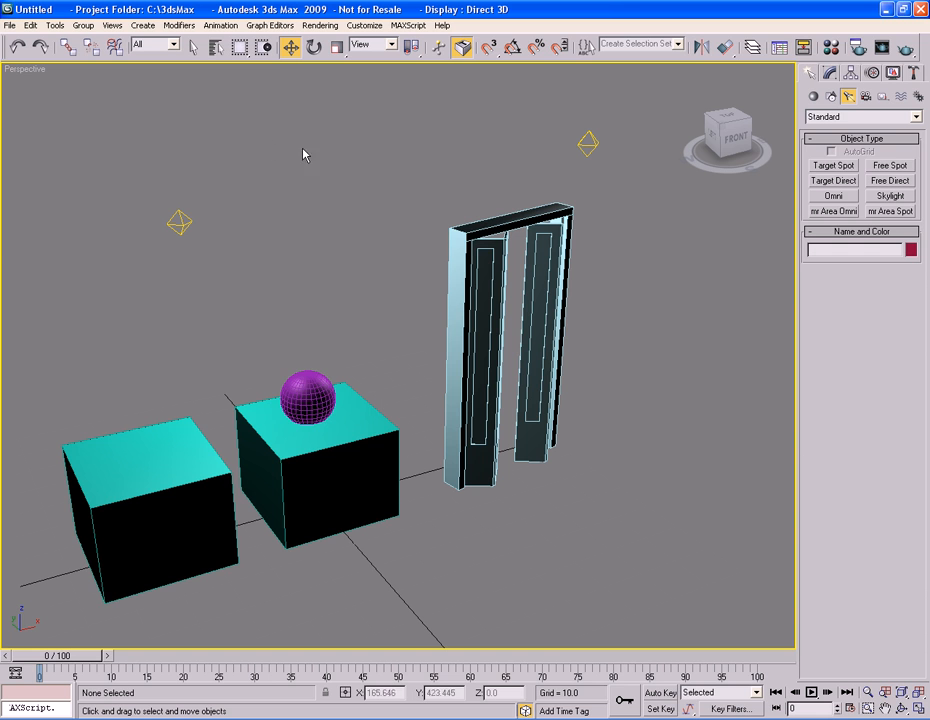
# Step: Search the select-by-name scene list for "box02" and cancel it, and briefly reopen and close the list
pyautogui.click(215, 47)
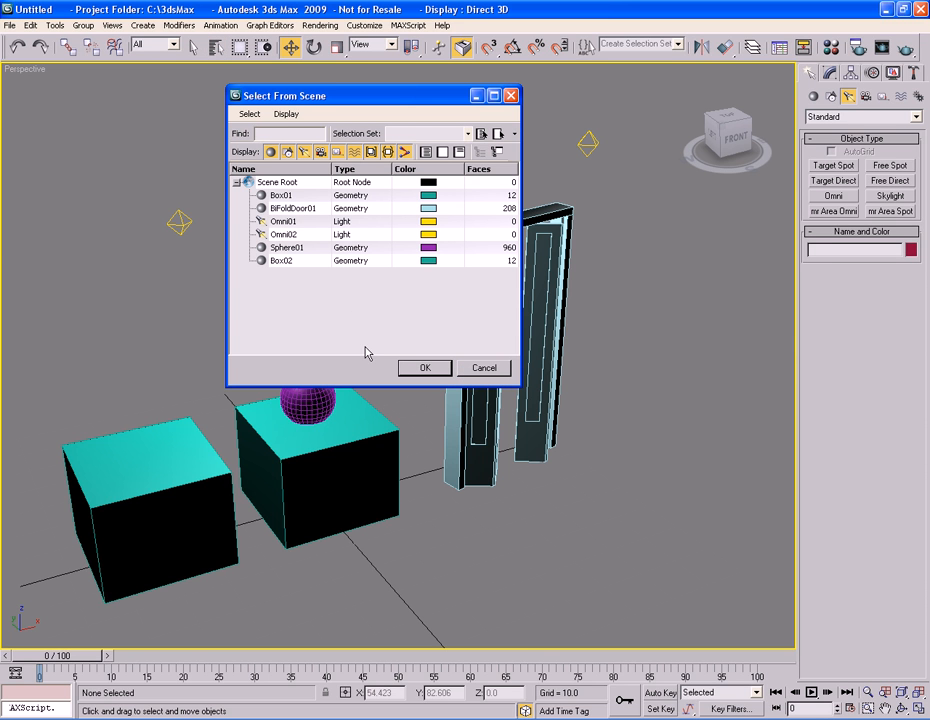
pyautogui.click(282, 195)
pyautogui.click(290, 260)
pyautogui.click(299, 133)
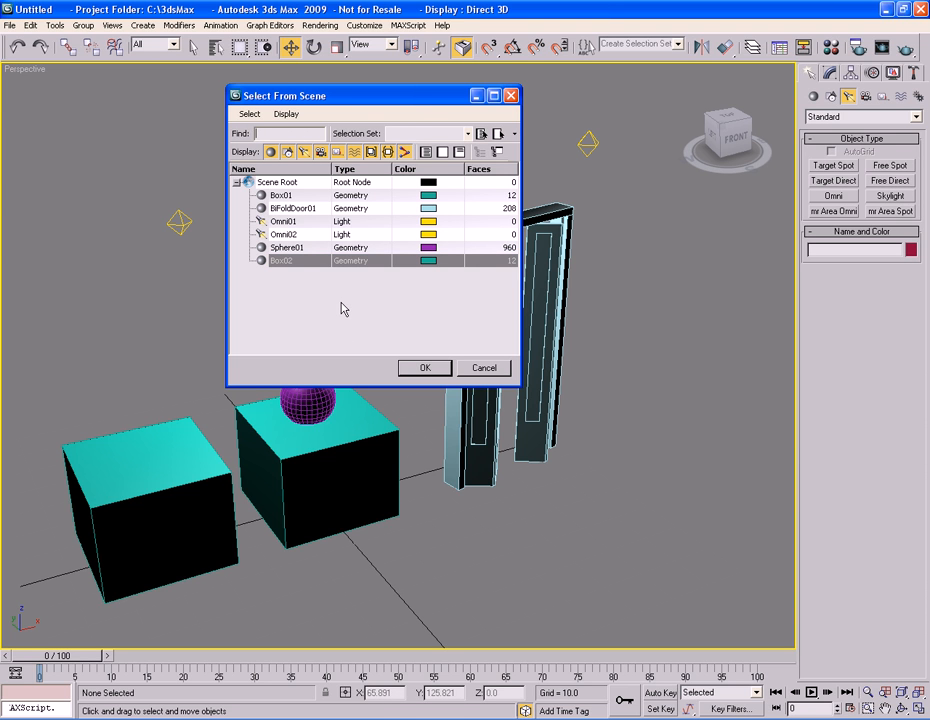
pyautogui.write('b')
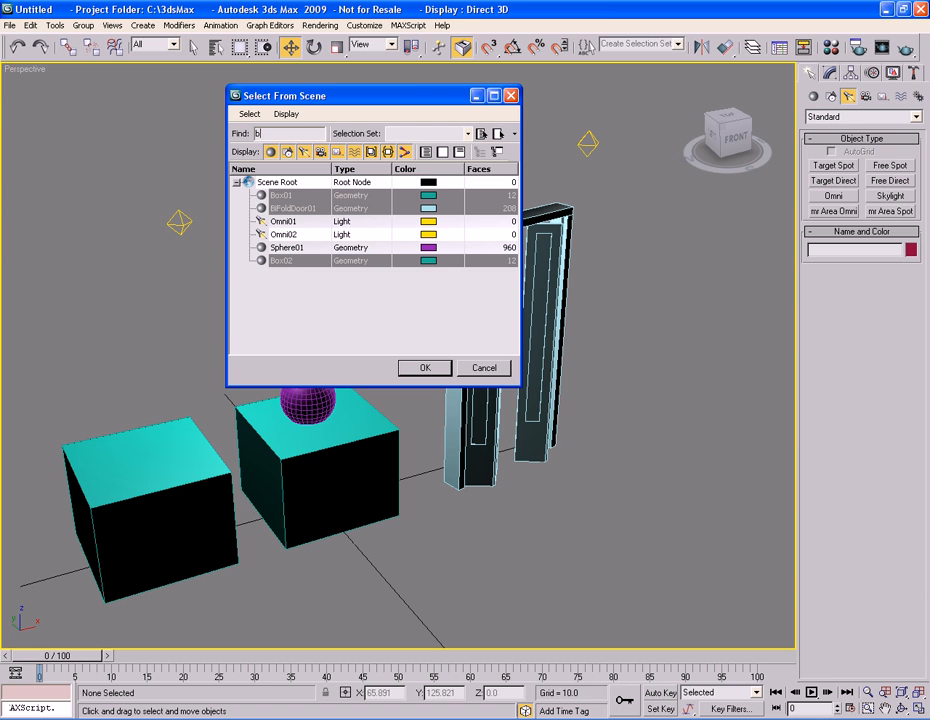
pyautogui.write('o')
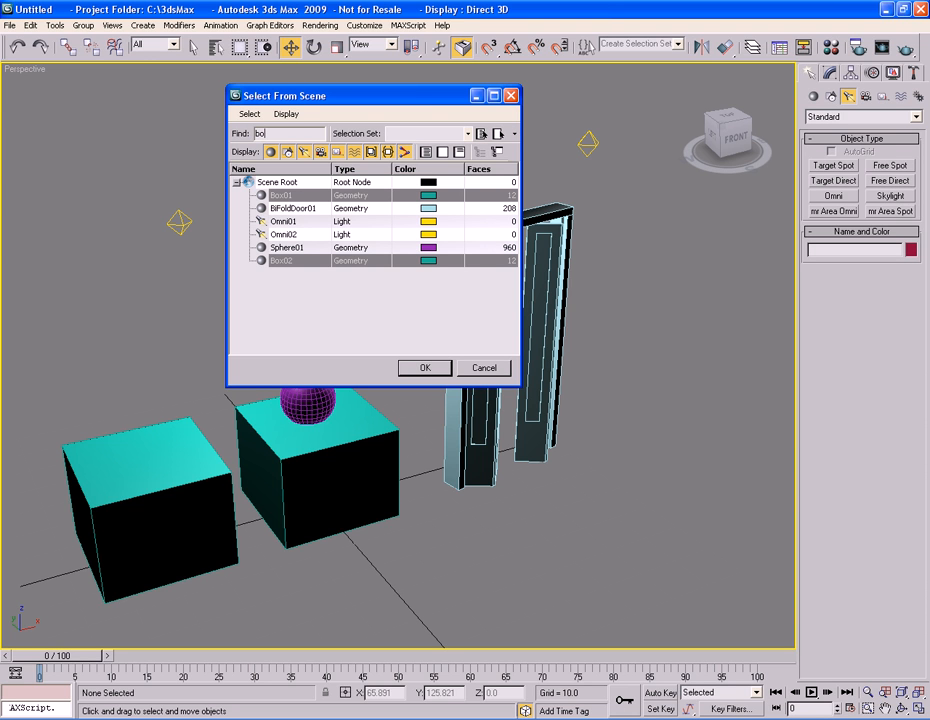
pyautogui.write('x')
pyautogui.write('0')
pyautogui.write('1')
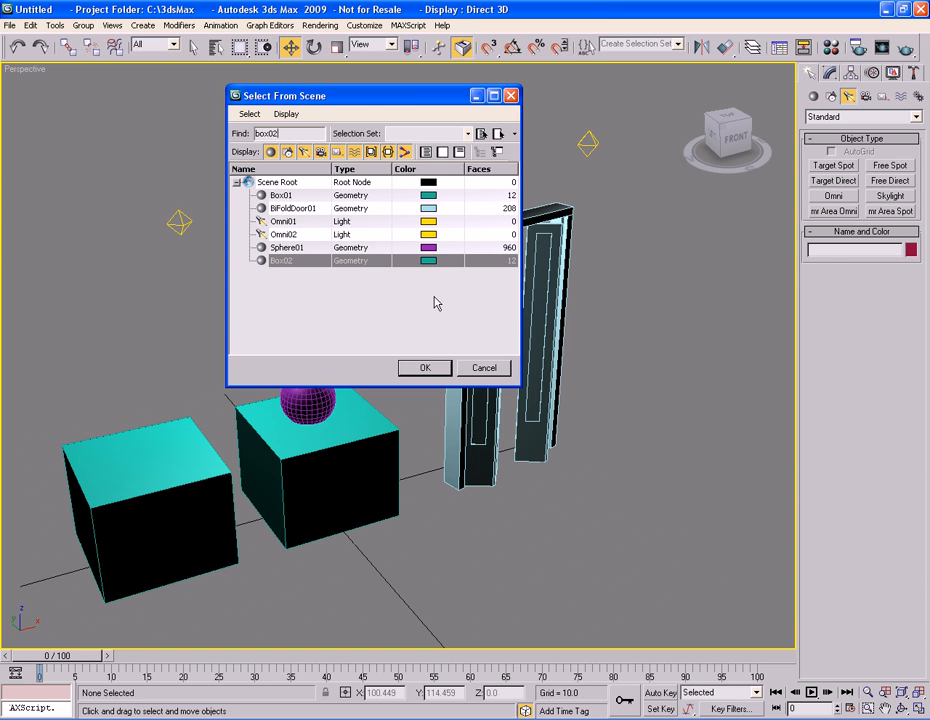
pyautogui.click(498, 370)
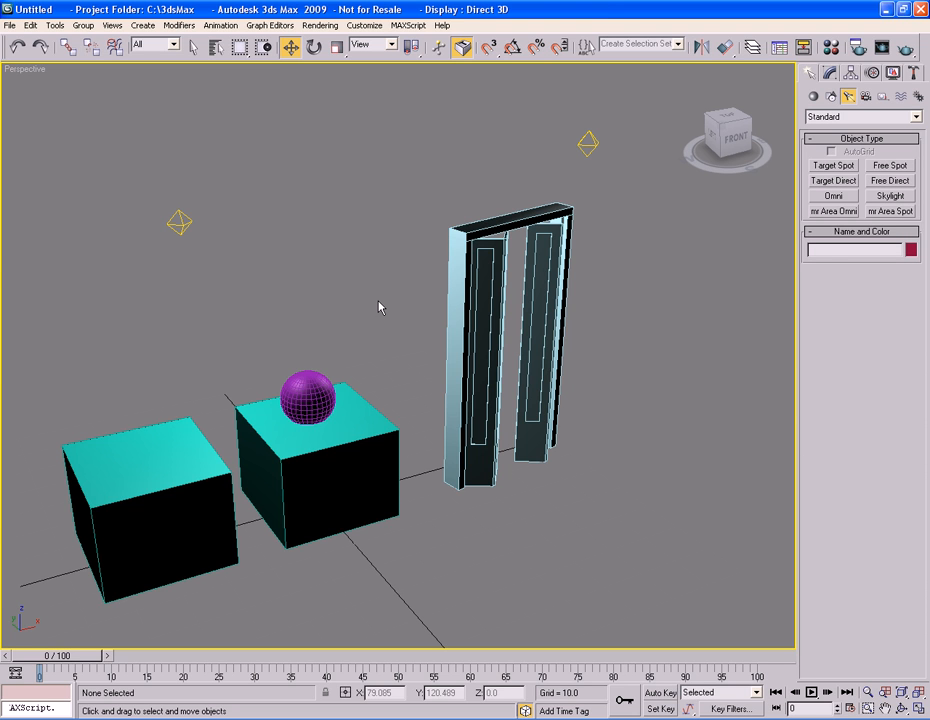
pyautogui.press('h')
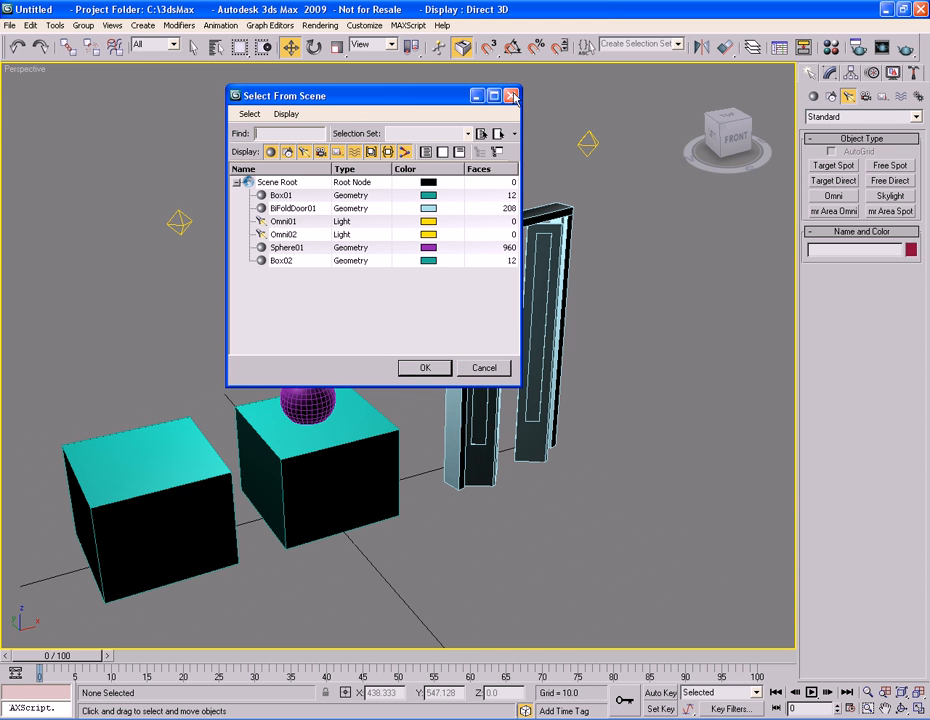
pyautogui.press('Escape')
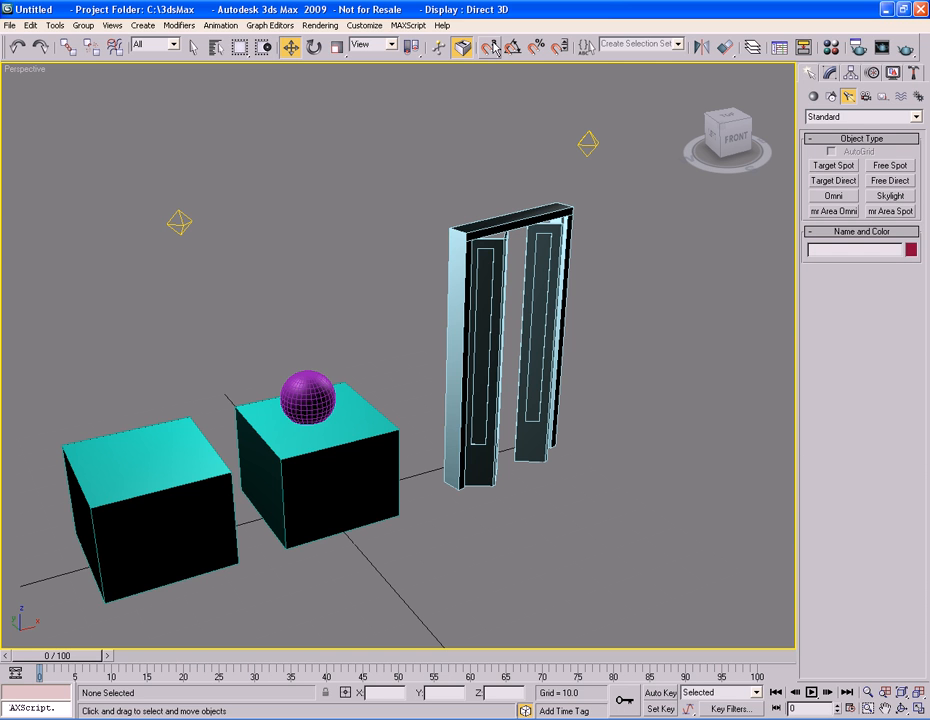
# Step: Turn on 3D snapping for the viewport
pyautogui.moveTo(493, 48); pyautogui.dragTo(491, 118)
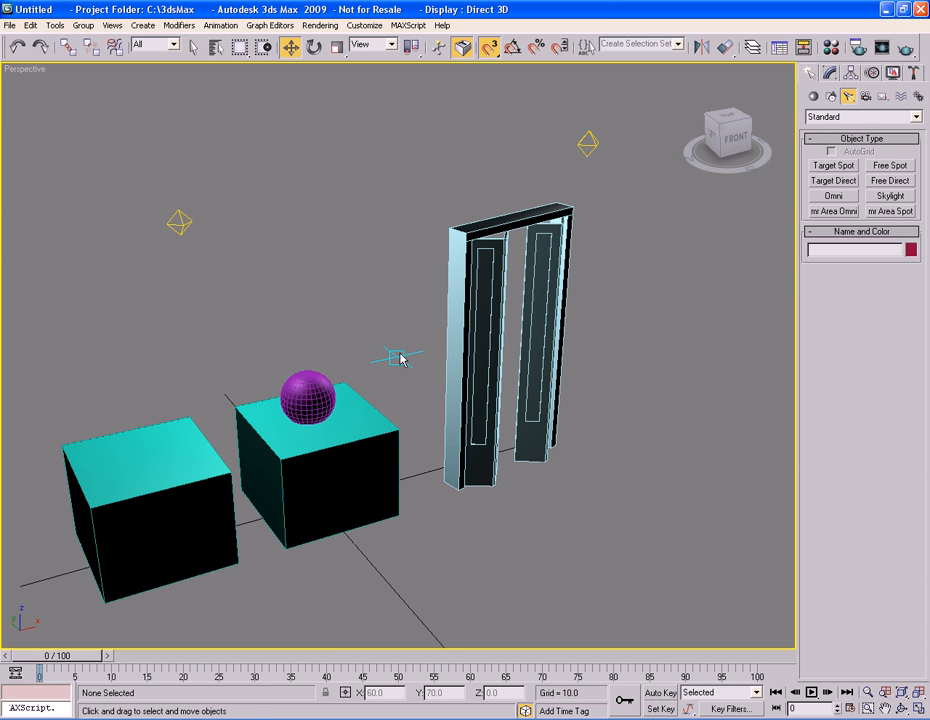
pyautogui.rightClick(400, 358)
pyautogui.click(412, 400)
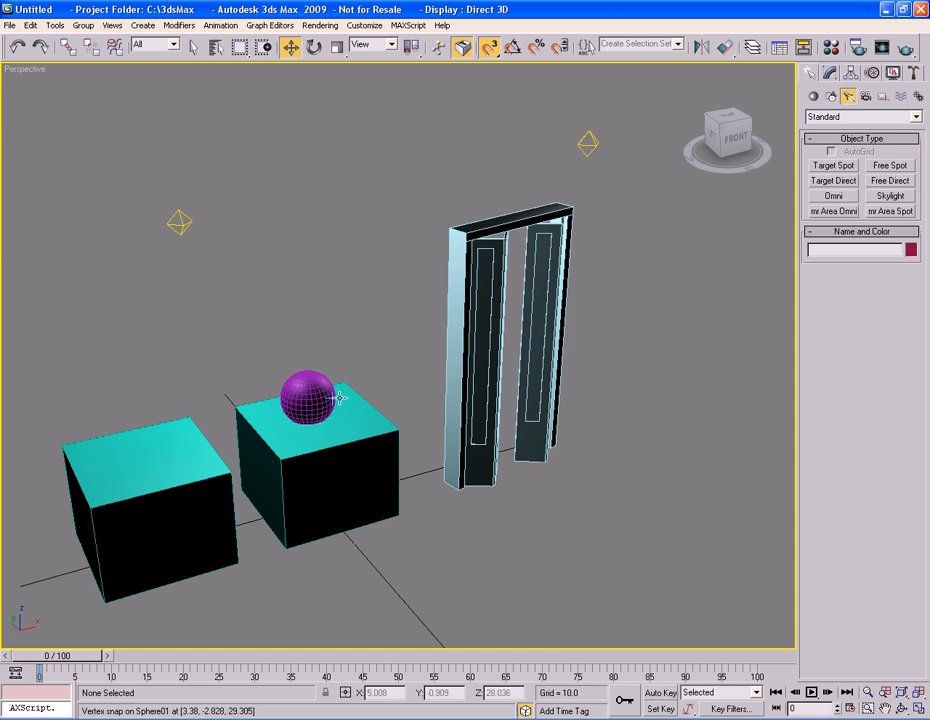
# Step: Move the sphere onto the upper front corner of Box02 with vertex snapping, and return it to its original position
pyautogui.click(311, 412)
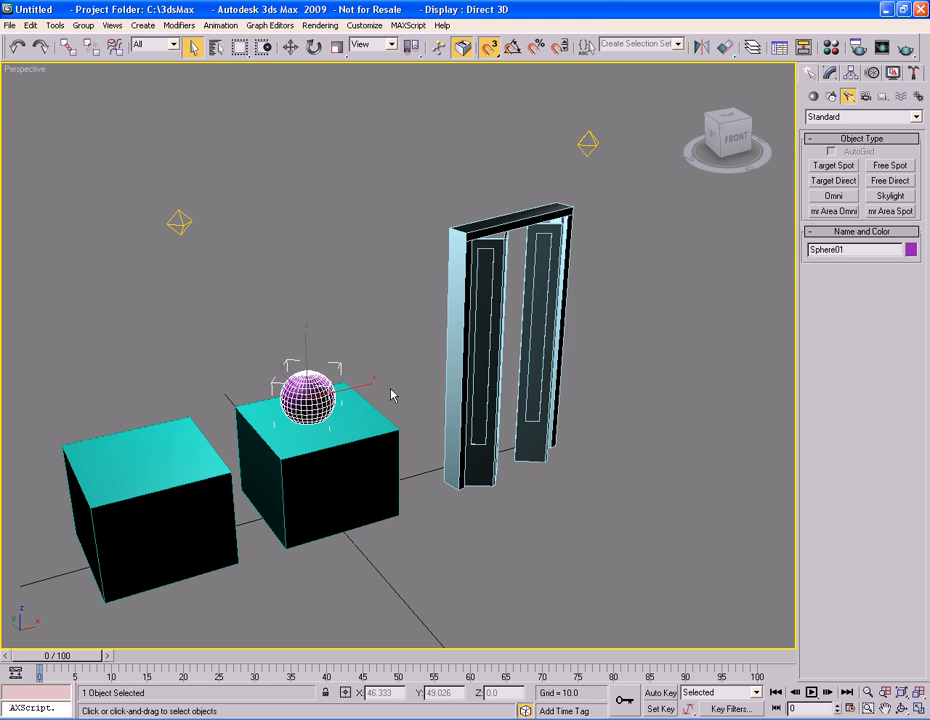
pyautogui.press('w')
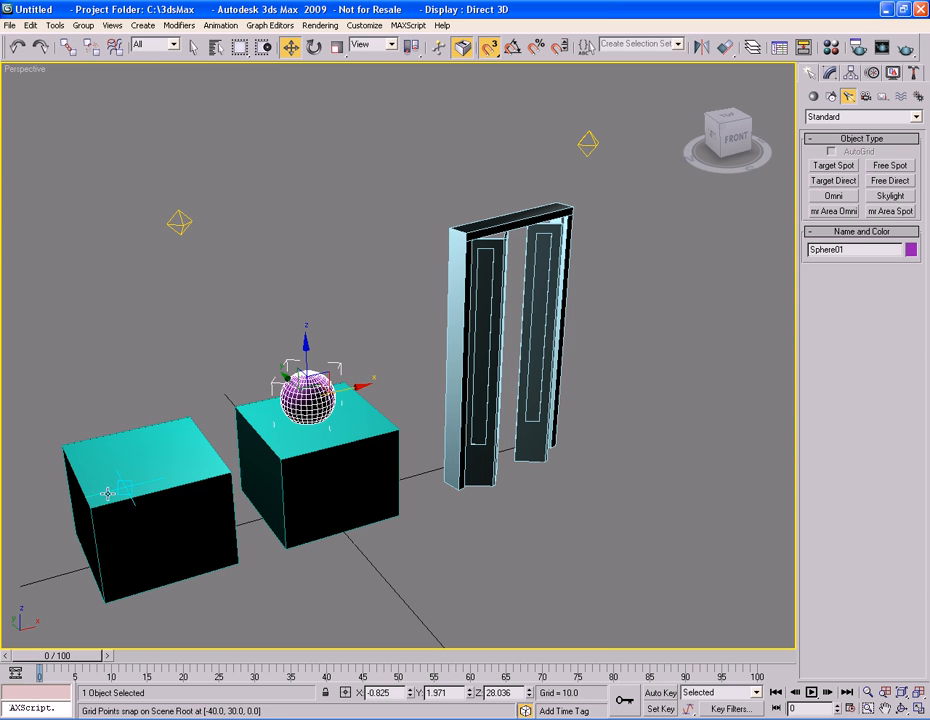
pyautogui.moveTo(303, 405); pyautogui.dragTo(93, 500)
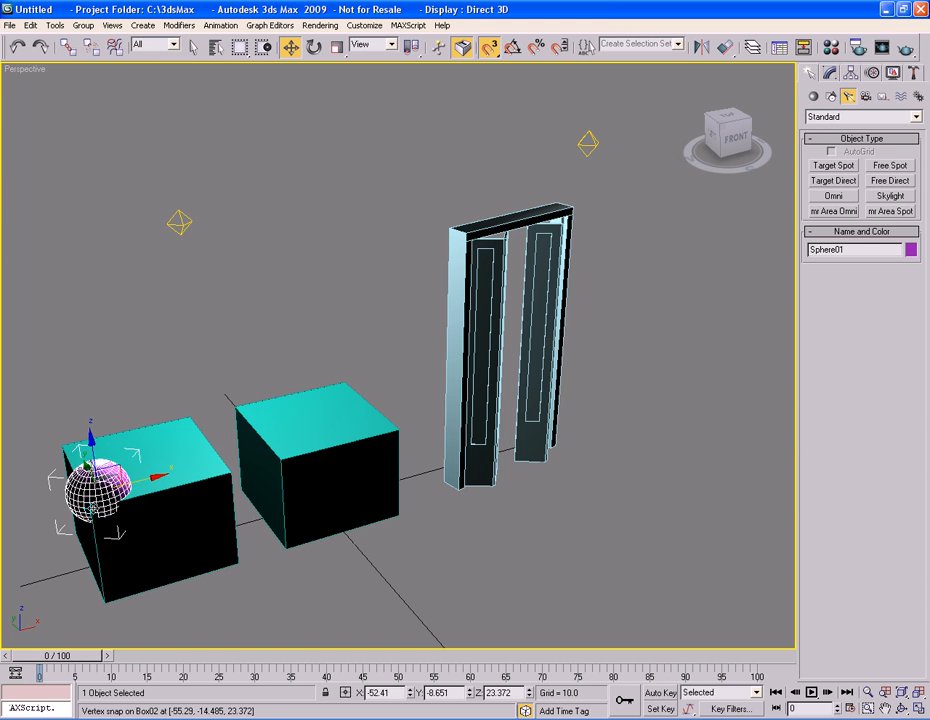
pyautogui.moveTo(213, 513); pyautogui.dragTo(261, 503)
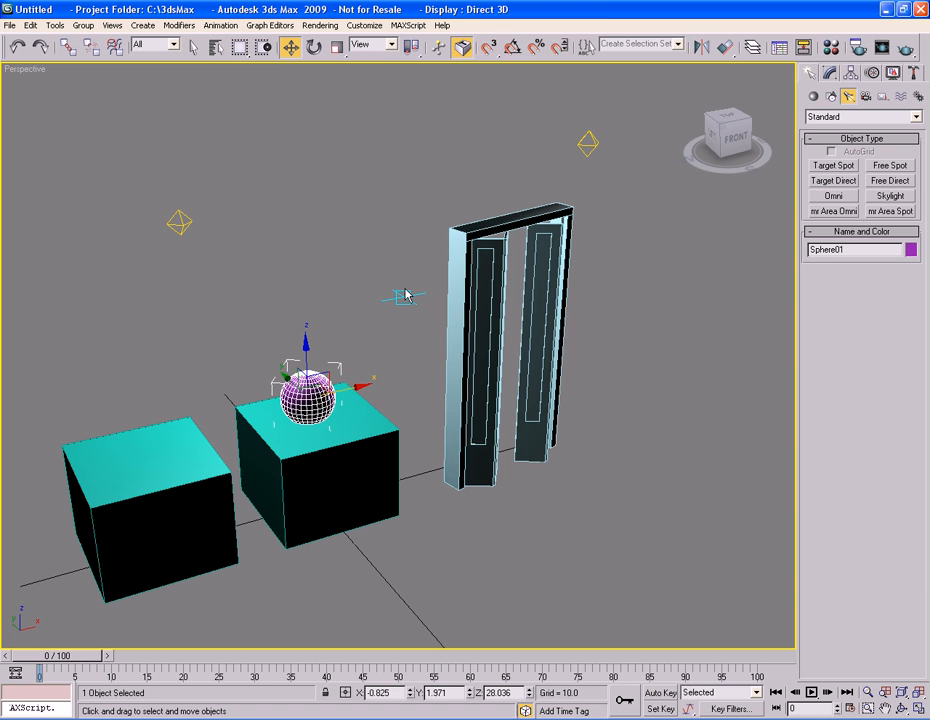
# Step: Turn off snapping and review the snap types, snap options, home grid and user grid settings
pyautogui.press('s')
pyautogui.rightClick(490, 53)
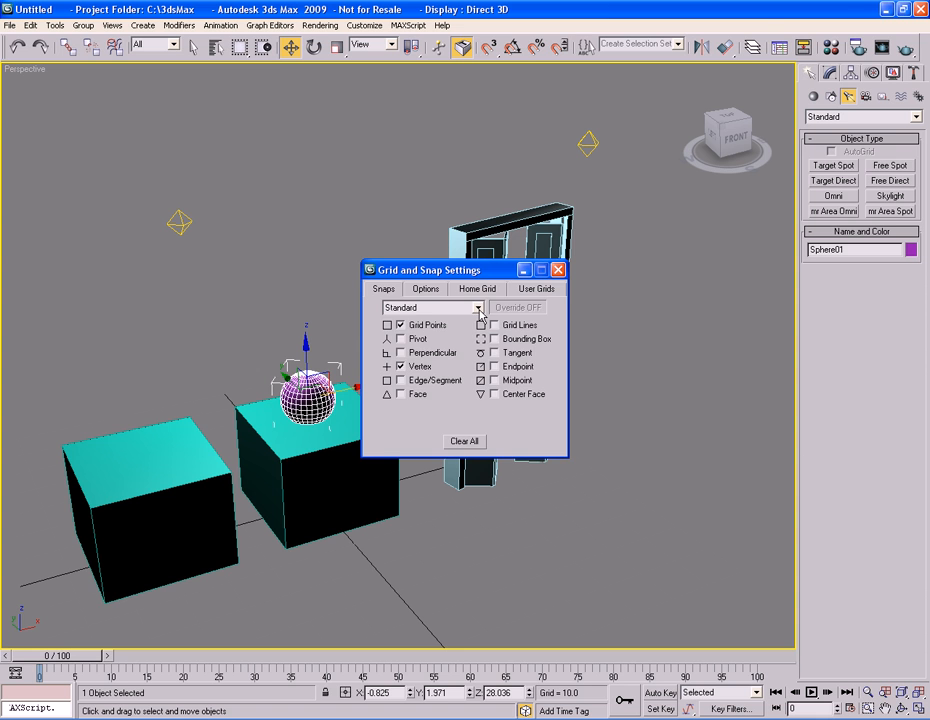
pyautogui.click(428, 289)
pyautogui.click(477, 289)
pyautogui.click(536, 289)
pyautogui.click(485, 289)
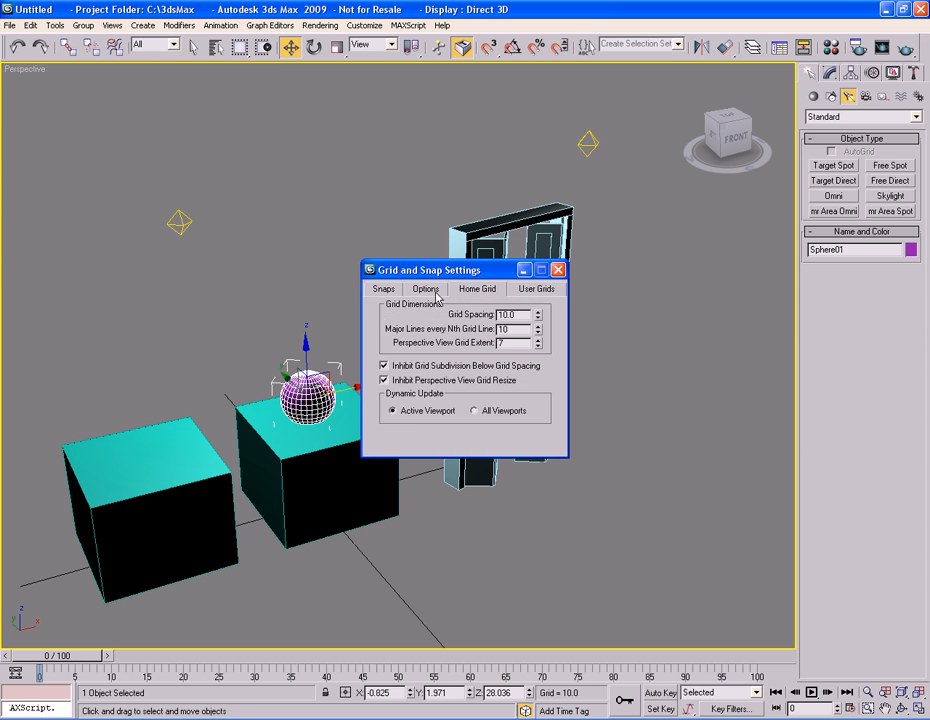
# Step: Close the grid and snap settings and raise the sphere above Box02 to a Z position of about 63.4
pyautogui.click(383, 289)
pyautogui.click(558, 270)
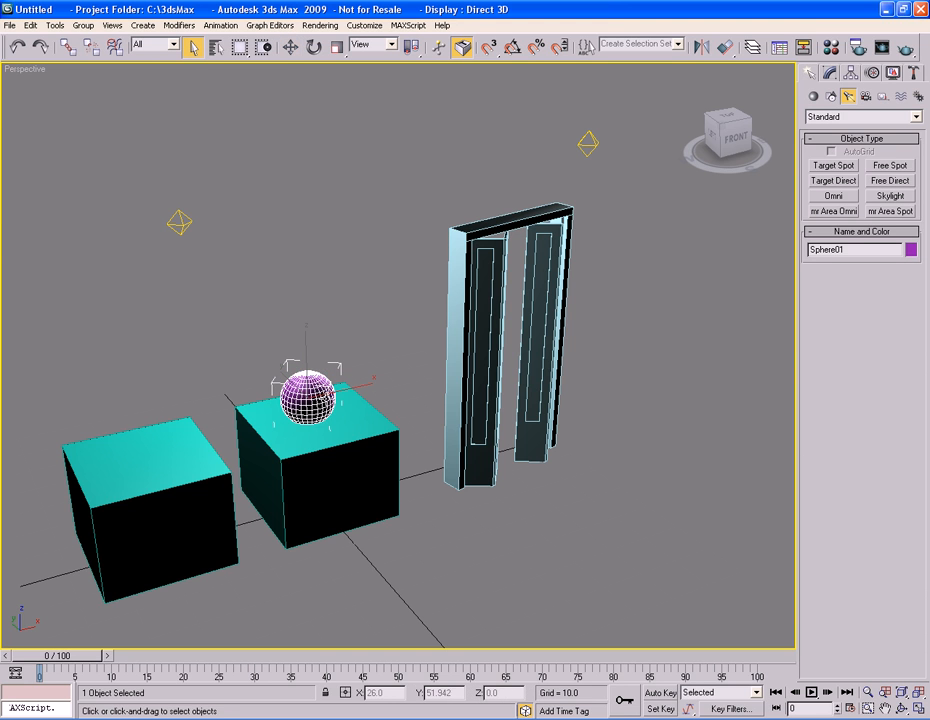
pyautogui.moveTo(312, 362); pyautogui.dragTo(310, 218)
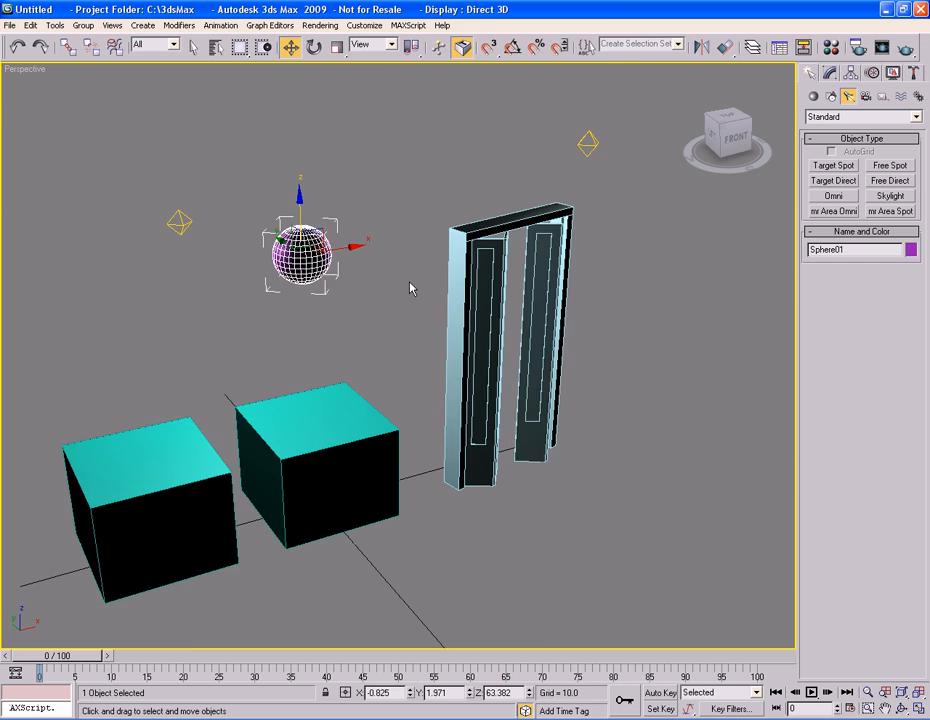
pyautogui.press('z')
pyautogui.moveTo(406, 414); pyautogui.dragTo(365, 396, button='middle')
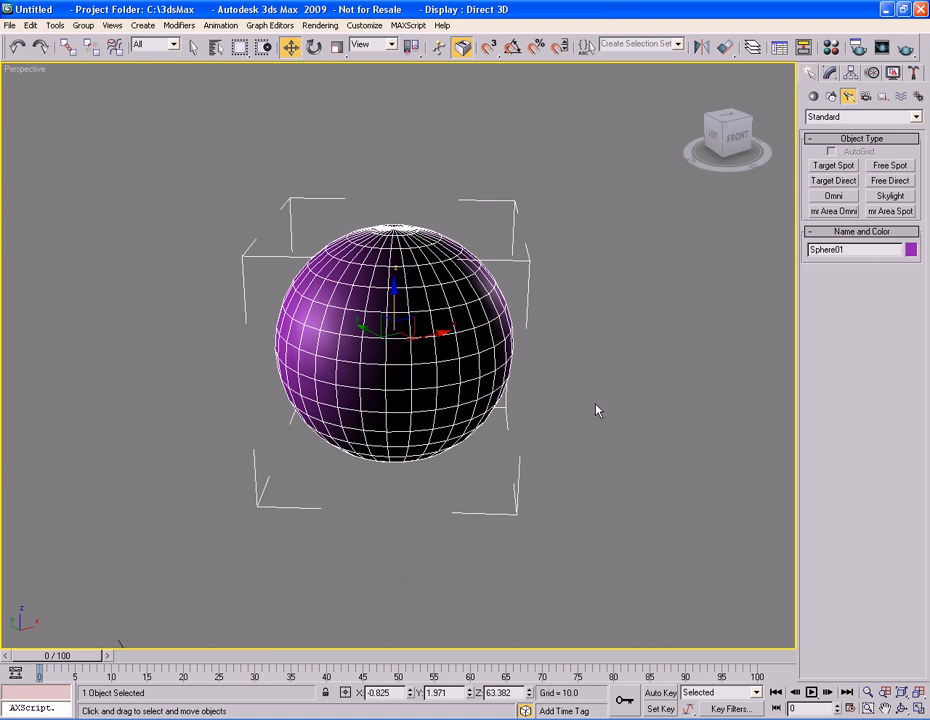
# Step: Toggle the selection brackets around the sphere several times, leaving them hidden
pyautogui.press('j')
pyautogui.press('j')
pyautogui.press('j')
pyautogui.press('j')
pyautogui.press('j')
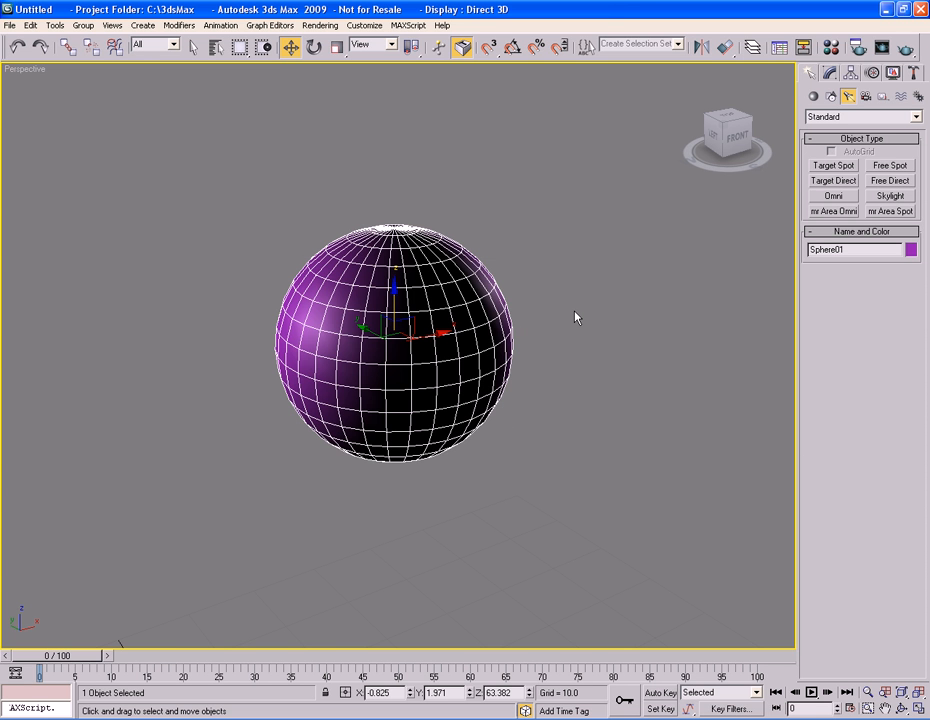
pyautogui.moveTo(554, 334)
pyautogui.keyDown('alt'); pyautogui.mouseDown(button='middle')
pyautogui.moveTo(592, 353)
pyautogui.moveTo(560, 336)
pyautogui.moveTo(513, 195)
pyautogui.mouseUp(button='middle'); pyautogui.keyUp('alt')
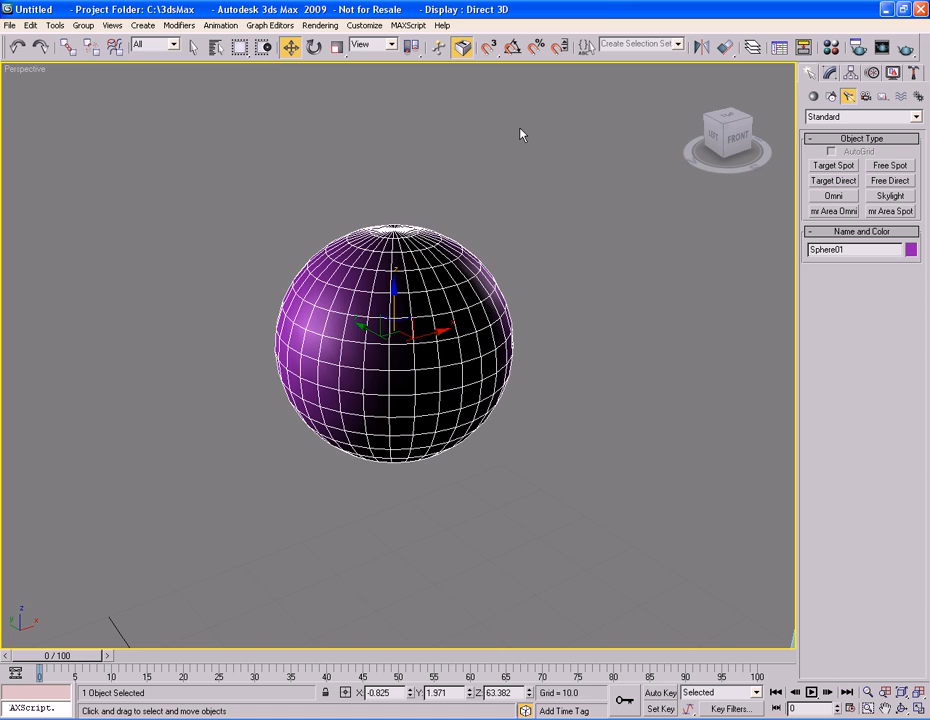
pyautogui.keyDown('alt'); pyautogui.moveTo(561, 281); pyautogui.dragTo(564, 288, button='middle'); pyautogui.keyUp('alt')
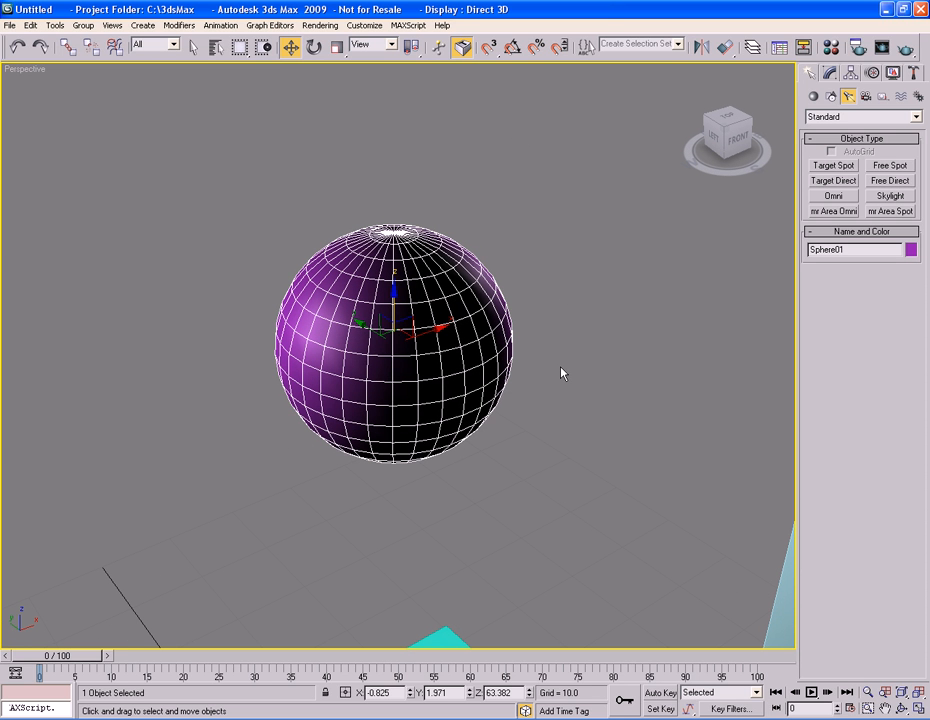
# Step: Rotate the sphere slightly about its Z axis, turn on angle snapping and rotate it to 10 degrees
pyautogui.press('e')
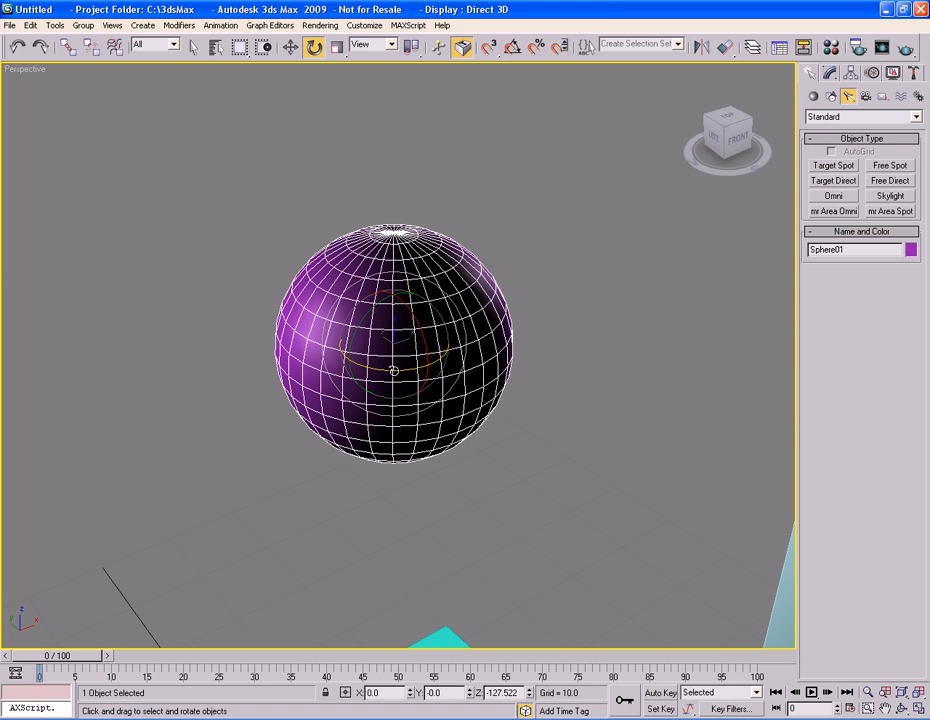
pyautogui.moveTo(394, 371)
pyautogui.mouseDown()
pyautogui.moveTo(415, 371)
pyautogui.moveTo(384, 371)
pyautogui.moveTo(399, 371)
pyautogui.mouseUp()
pyautogui.click(513, 48)
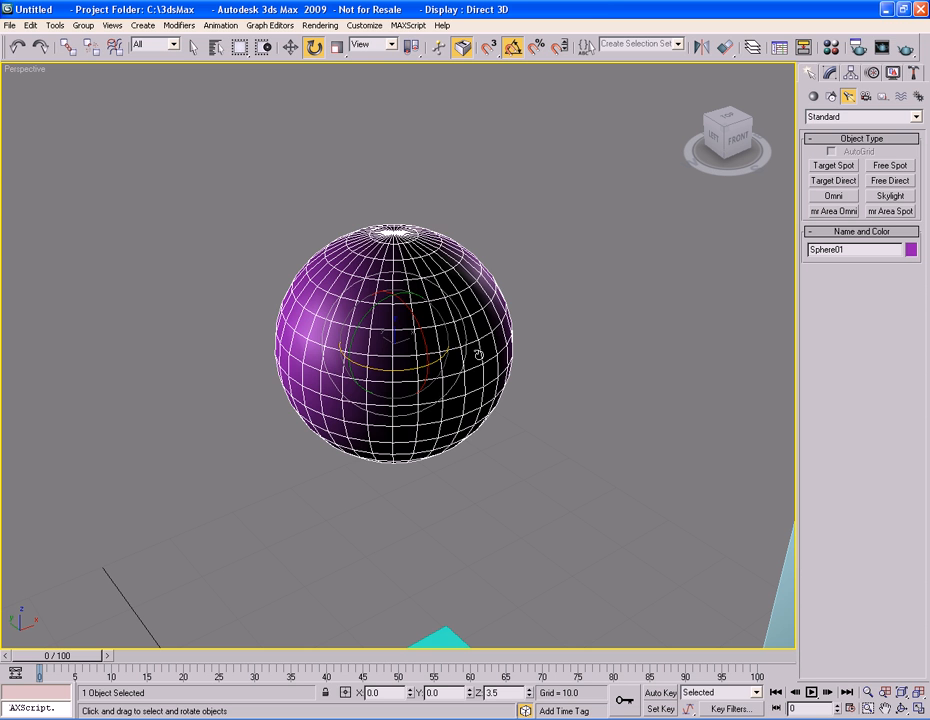
pyautogui.moveTo(372, 369); pyautogui.dragTo(404, 370)
# Step: Set the angle snap increment to 15 degrees and rotate the sphere about its Z axis with it
pyautogui.rightClick(515, 50)
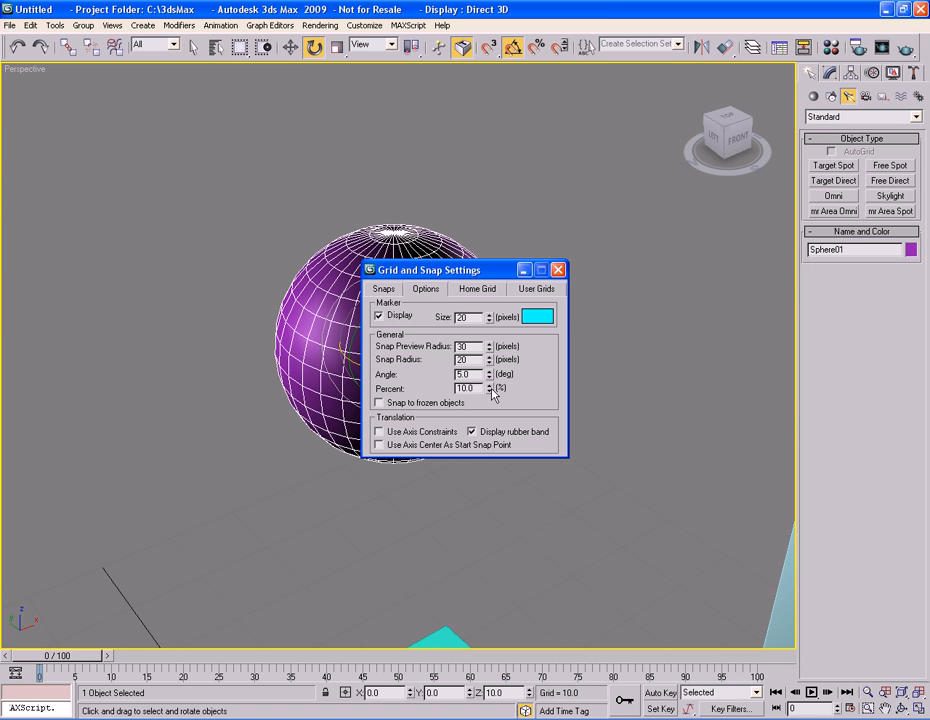
pyautogui.doubleClick(476, 375)
pyautogui.write('15')
pyautogui.press('Return')
pyautogui.click(557, 269)
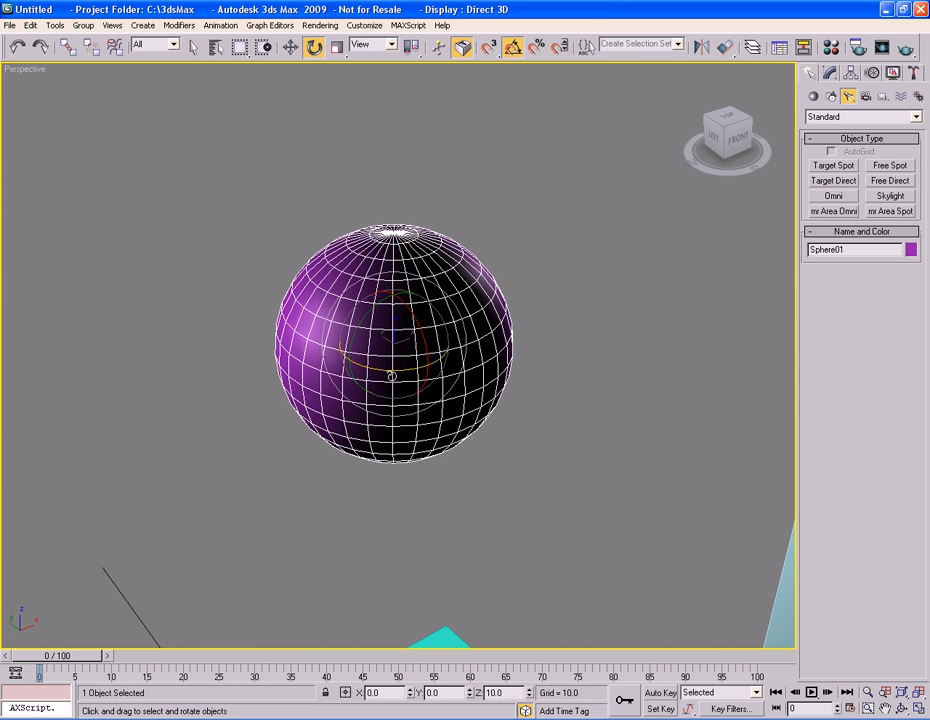
pyautogui.moveTo(388, 372)
pyautogui.mouseDown()
pyautogui.moveTo(414, 369)
pyautogui.moveTo(405, 370)
pyautogui.mouseUp()
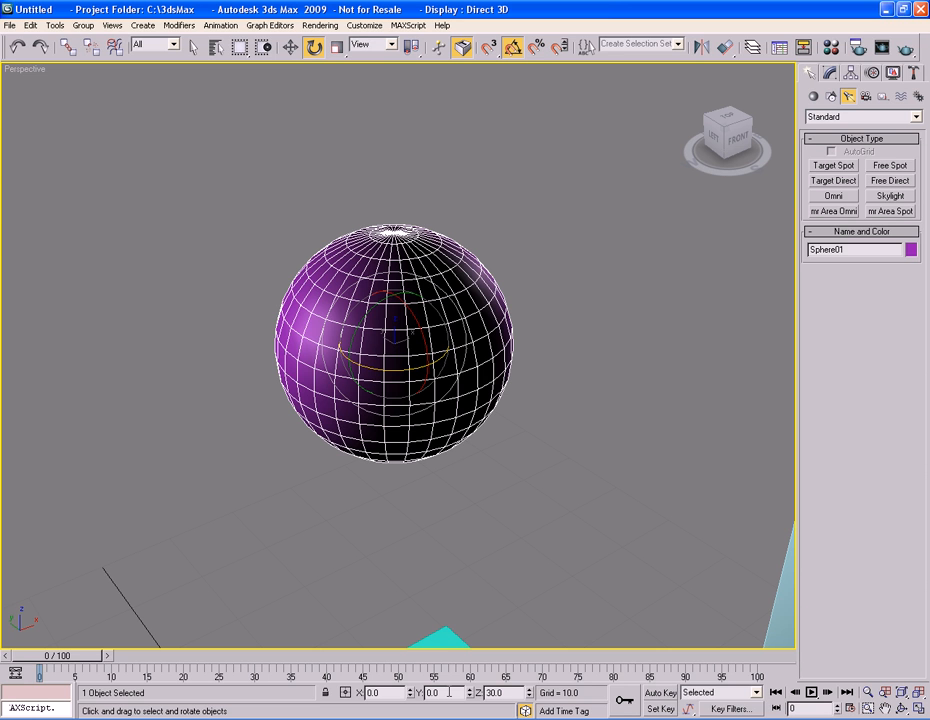
# Step: Set the sphere's Z rotation to 0, try 15, and finally set it to 45 degrees
pyautogui.doubleClick(500, 693)
pyautogui.write('0')
pyautogui.press('Return')
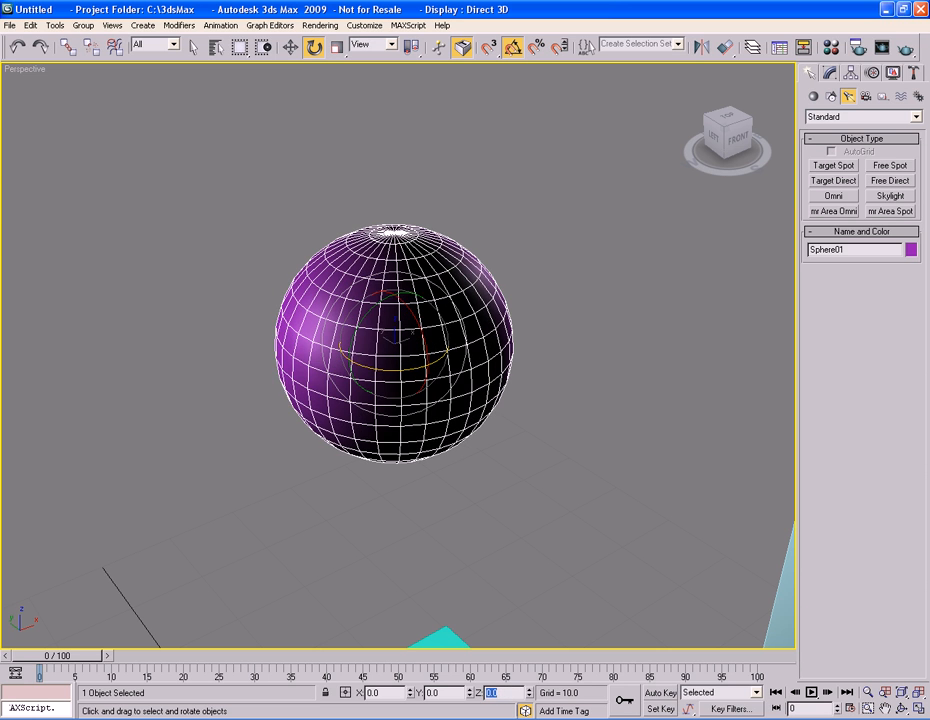
pyautogui.write('15')
pyautogui.press('Return')
pyautogui.write('45')
pyautogui.press('Return')
# Step: Activate uniform scaling for the sphere, turn on percent snapping and turn off angle snapping
pyautogui.write('r')
pyautogui.moveTo(521, 275); pyautogui.dragTo(525, 314, button='middle')
pyautogui.press('r')
pyautogui.scroll(-2, 523, 277)
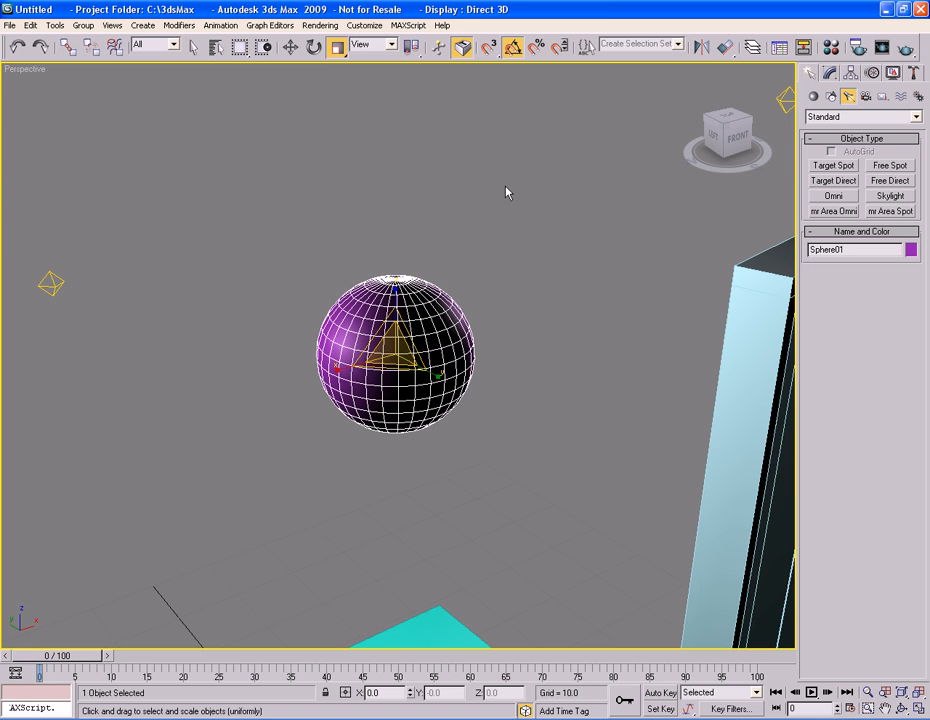
pyautogui.click(537, 47)
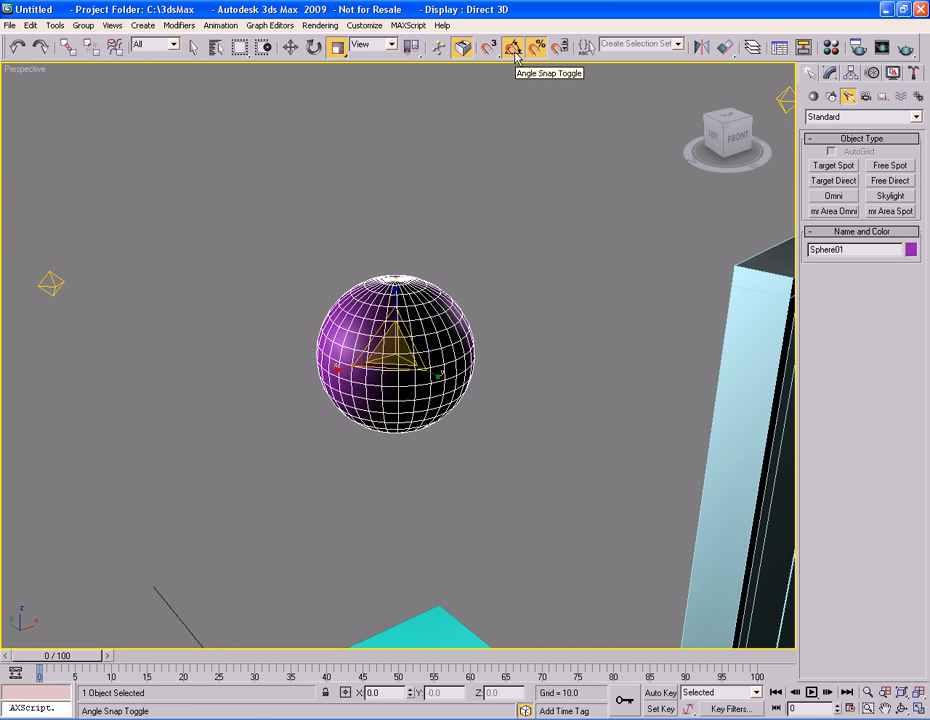
pyautogui.click(515, 53)
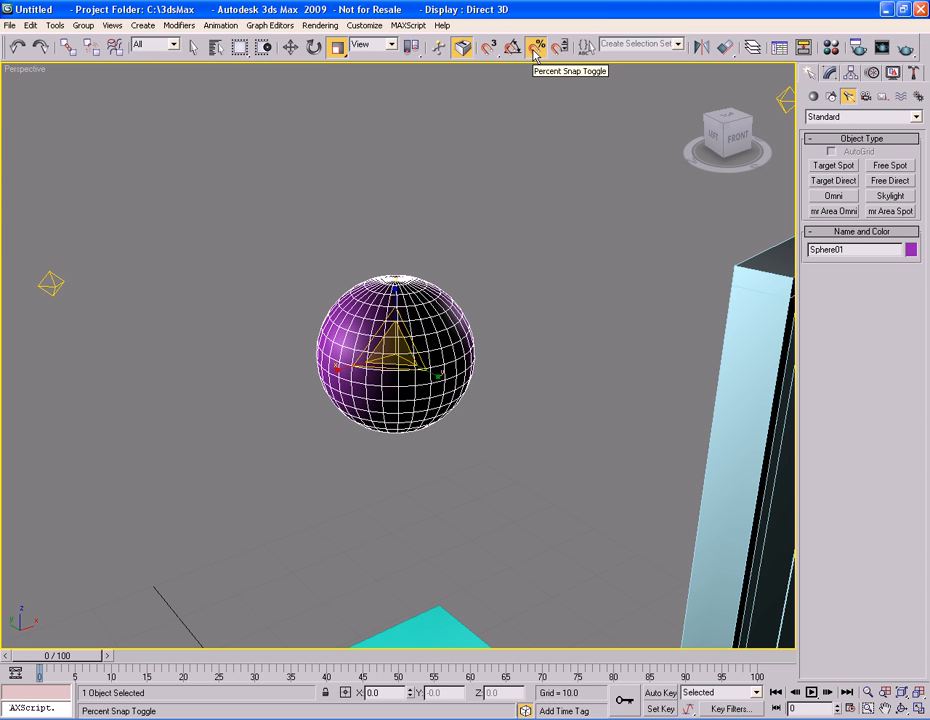
pyautogui.click(535, 51)
pyautogui.moveTo(515, 297); pyautogui.dragTo(518, 251, button='middle')
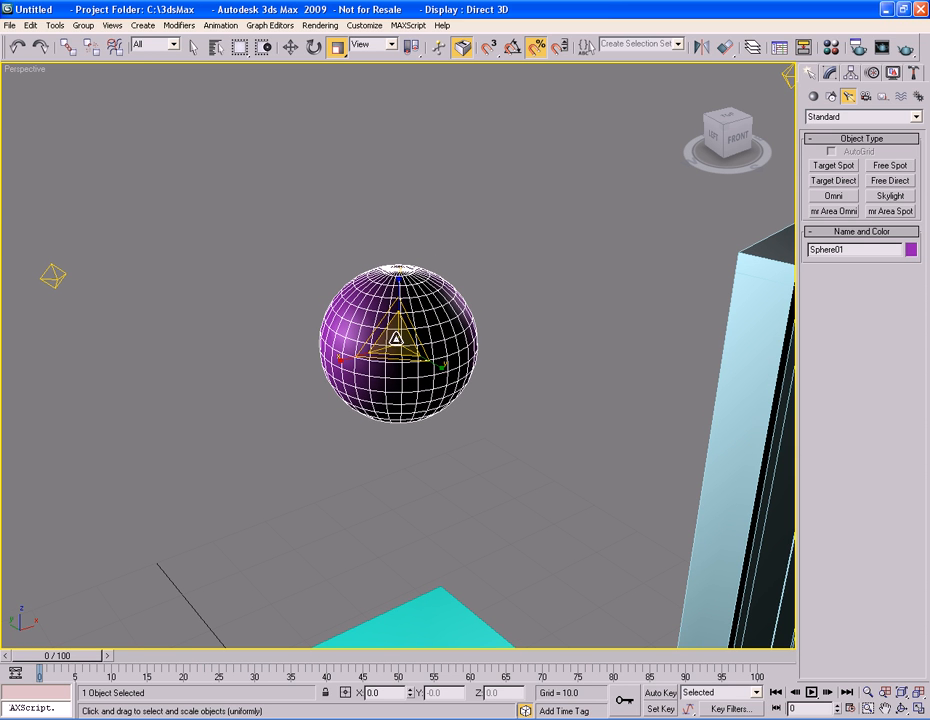
# Step: Try scaling the sphere uniformly to 110 percent and beyond with percent snapping, and undo the scaling
pyautogui.moveTo(397, 340); pyautogui.dragTo(396, 295)
pyautogui.rightClick(395, 331)
pyautogui.moveTo(397, 340); pyautogui.dragTo(397, 330)
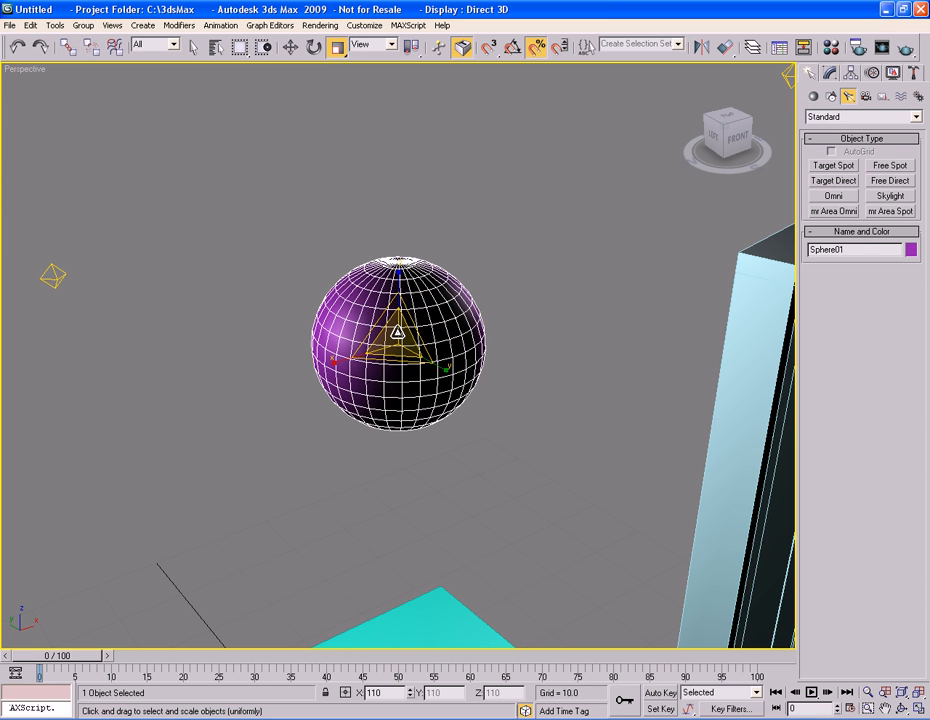
pyautogui.moveTo(397, 332); pyautogui.dragTo(397, 316)
pyautogui.hotkey('ctrl', 'z')
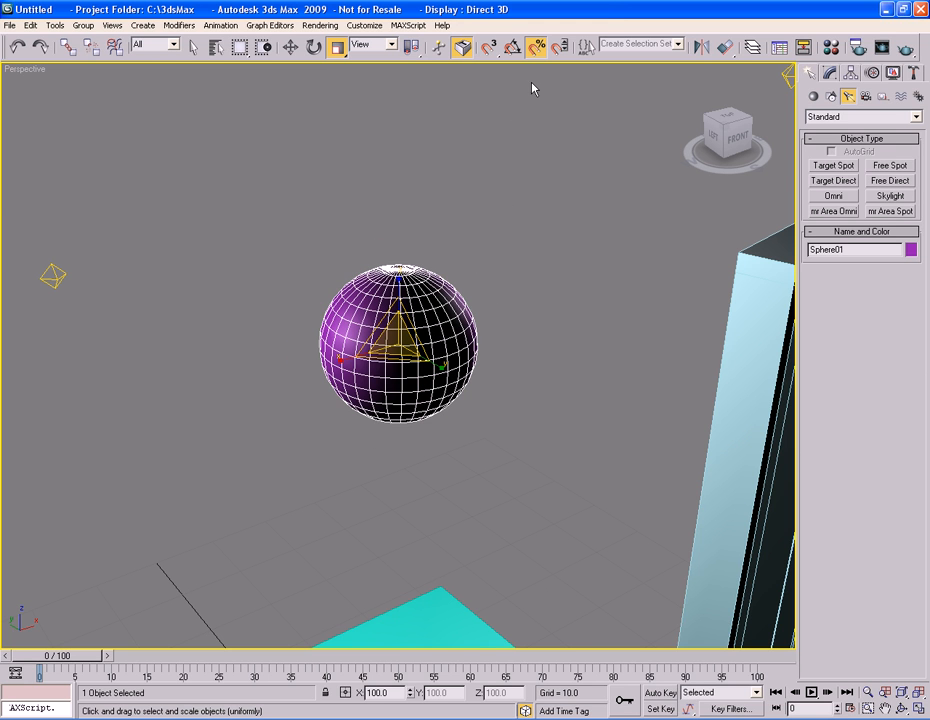
# Step: Set the percent snap increment to 50% and try scaling the sphere uniformly with it
pyautogui.rightClick(534, 56)
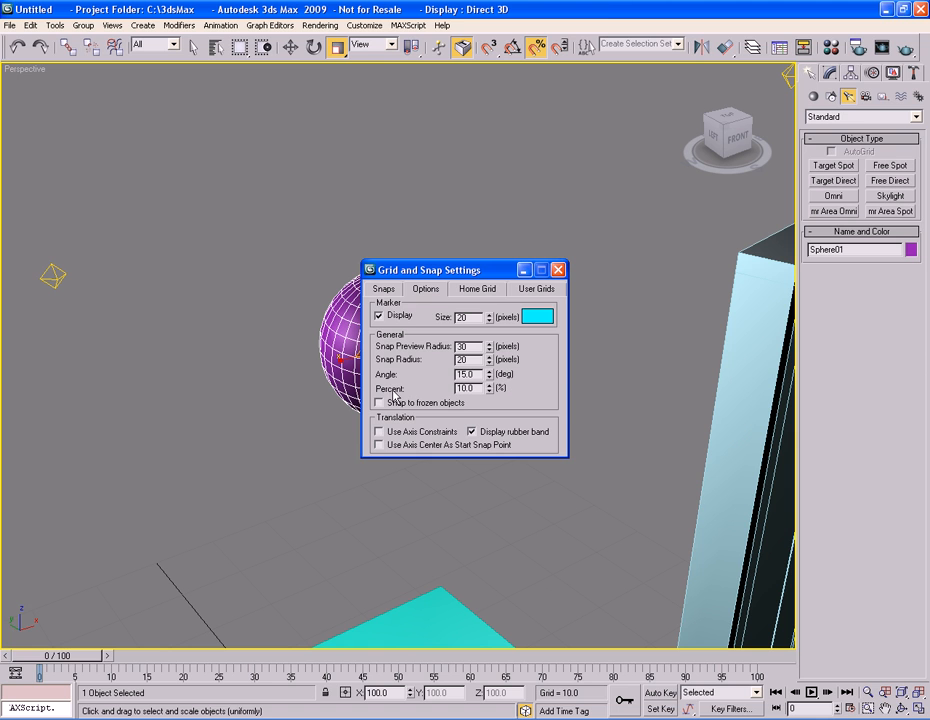
pyautogui.doubleClick(478, 389)
pyautogui.write('50')
pyautogui.press('Return')
pyautogui.click(558, 269)
pyautogui.moveTo(398, 343)
pyautogui.mouseDown()
pyautogui.moveTo(406, 244)
pyautogui.moveTo(404, 385)
pyautogui.moveTo(400, 327)
pyautogui.mouseUp()
# Step: Scale the sphere to exactly 125 percent, and restore its scale to 100 percent
pyautogui.doubleClick(398, 695)
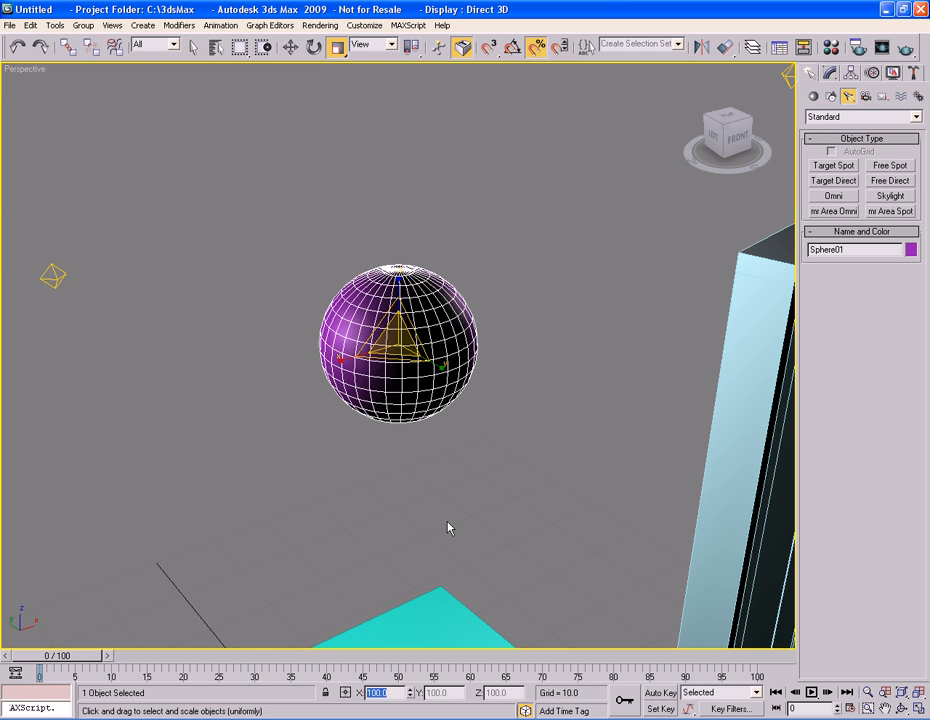
pyautogui.write('125')
pyautogui.press('Return')
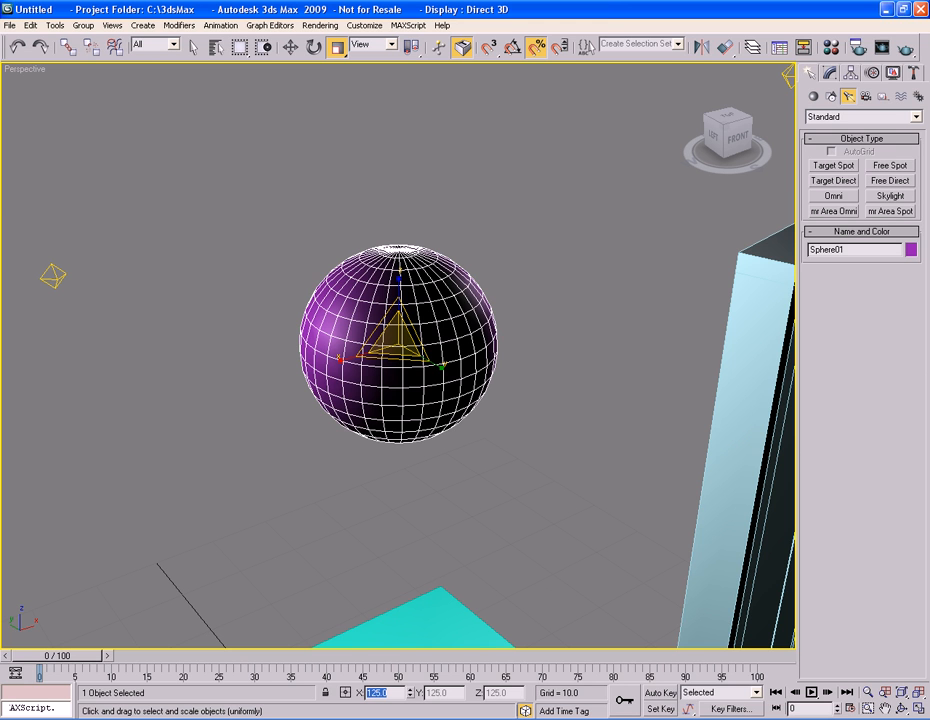
pyautogui.write('100')
pyautogui.press('Return')
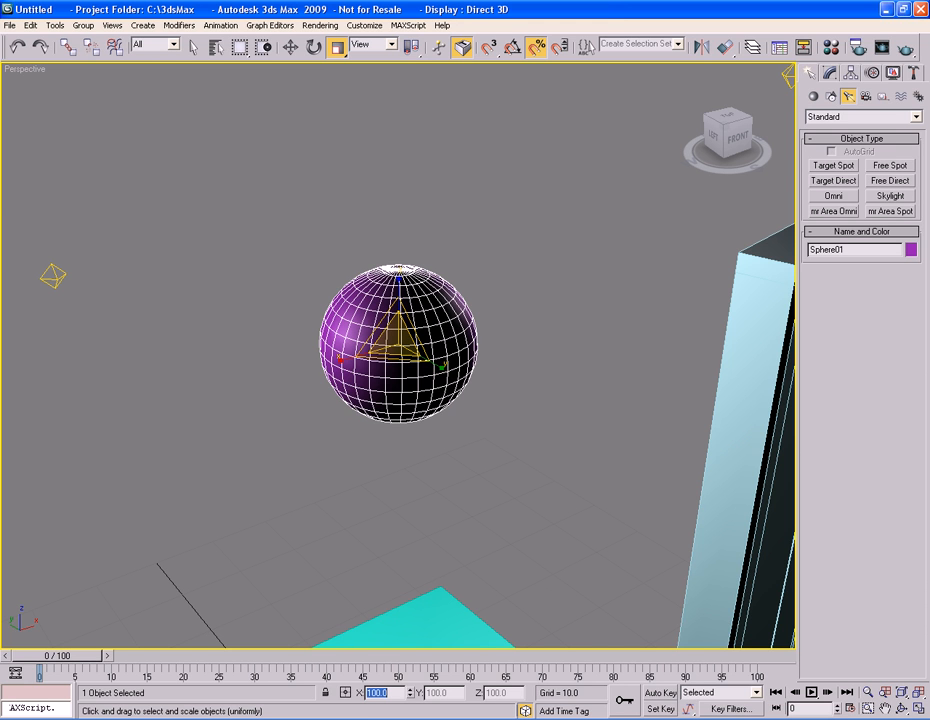
# Step: Turn off percent snapping, and step the current frame to 1 and back to 0
pyautogui.moveTo(510, 362); pyautogui.dragTo(508, 374, button='middle')
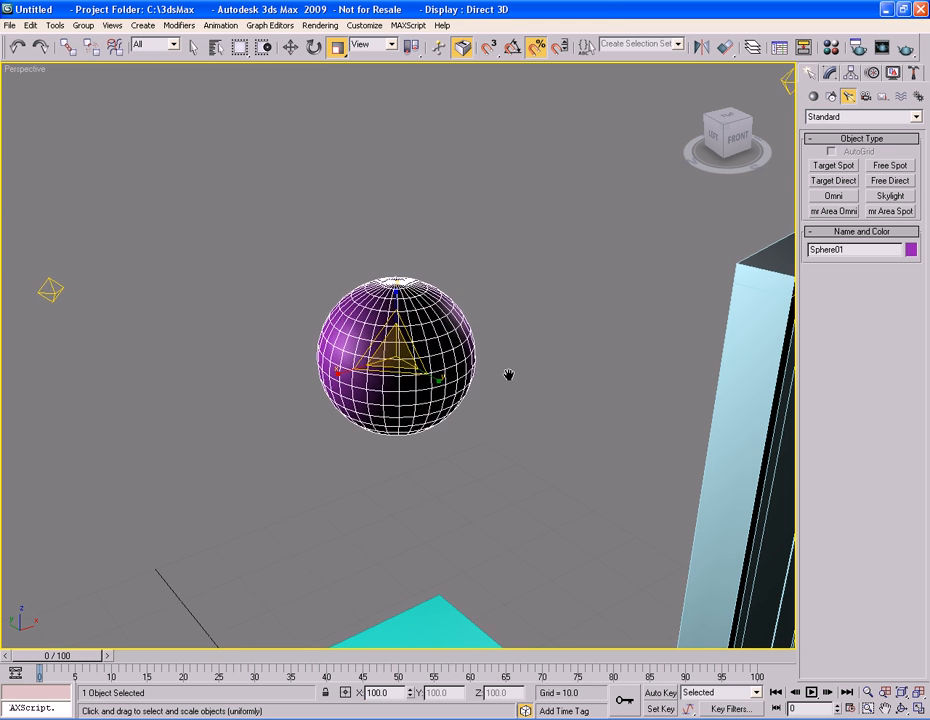
pyautogui.click(536, 46)
pyautogui.click(838, 705)
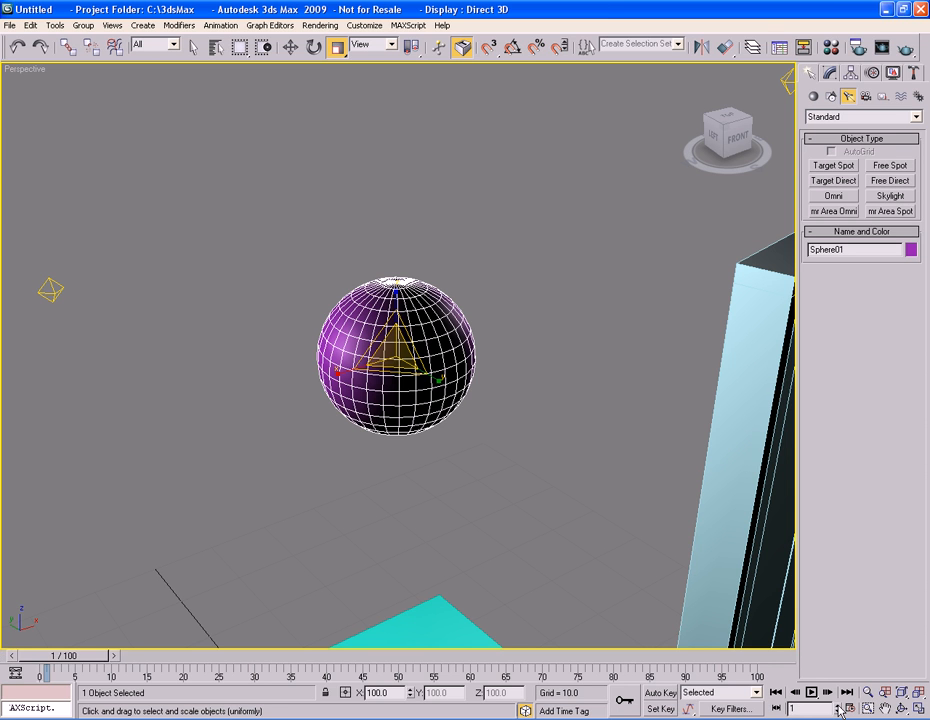
pyautogui.click(838, 711)
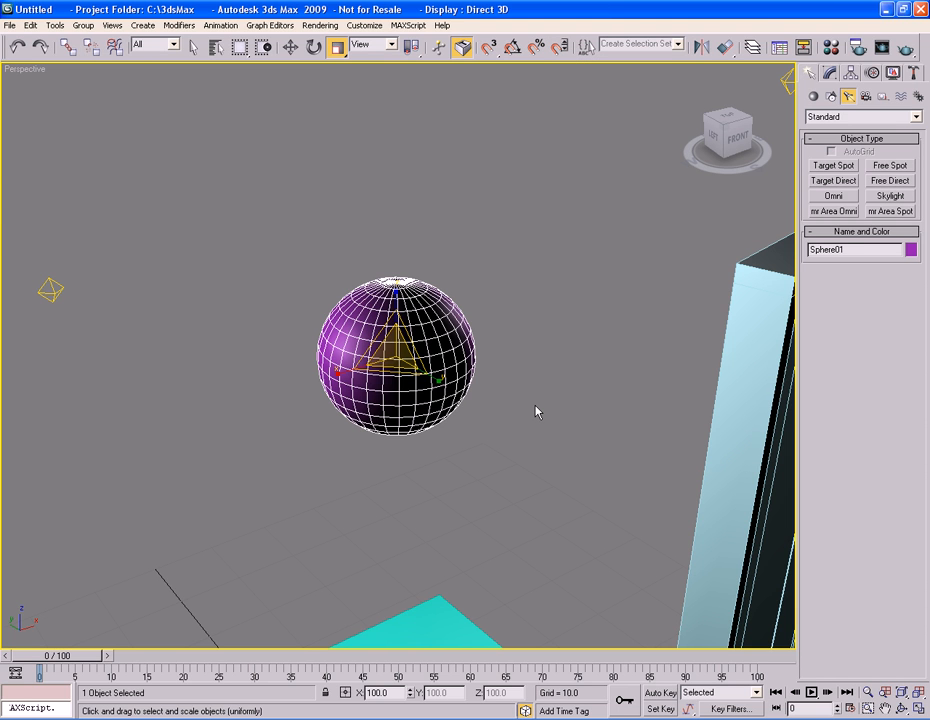
pyautogui.moveTo(518, 388); pyautogui.dragTo(518, 352, button='middle')
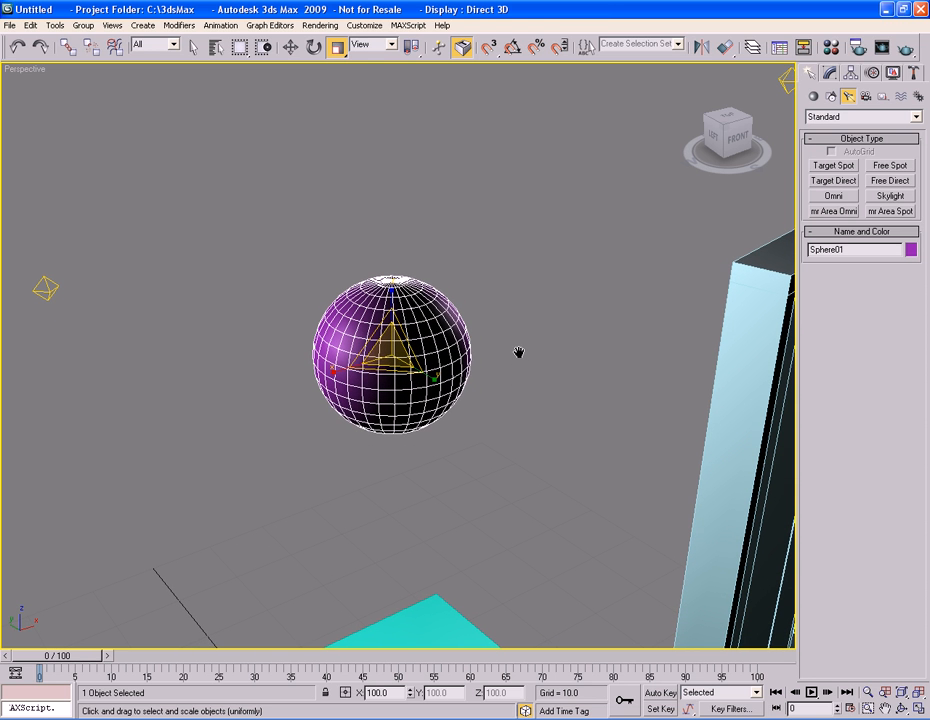
# Step: Switch to the Move tool and set the sphere's Z position to 63
pyautogui.press('w')
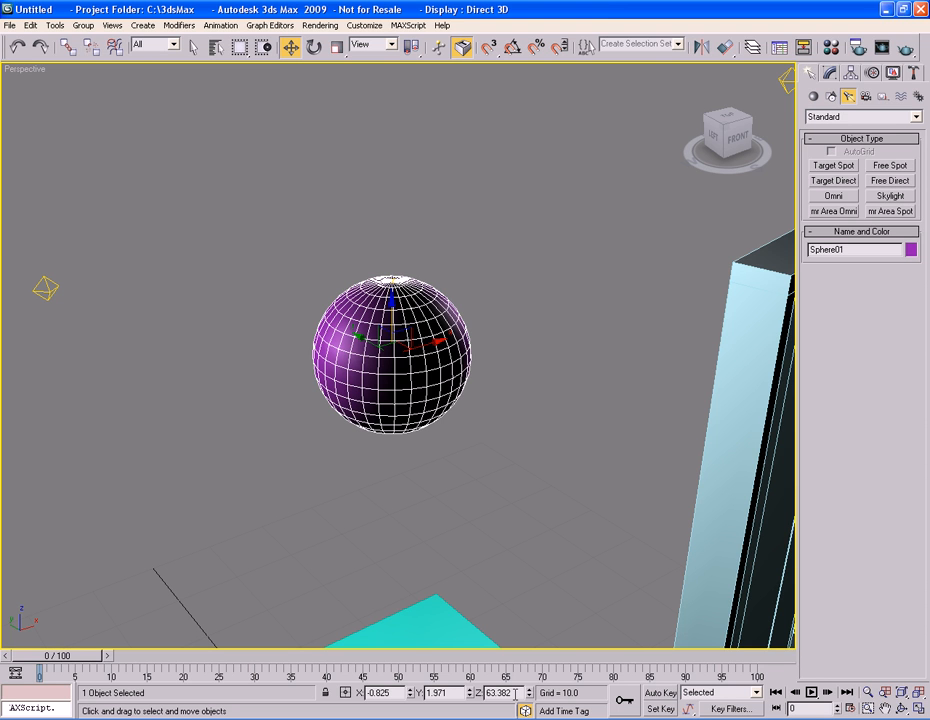
pyautogui.click(514, 693)
pyautogui.write('63')
pyautogui.press('Return')
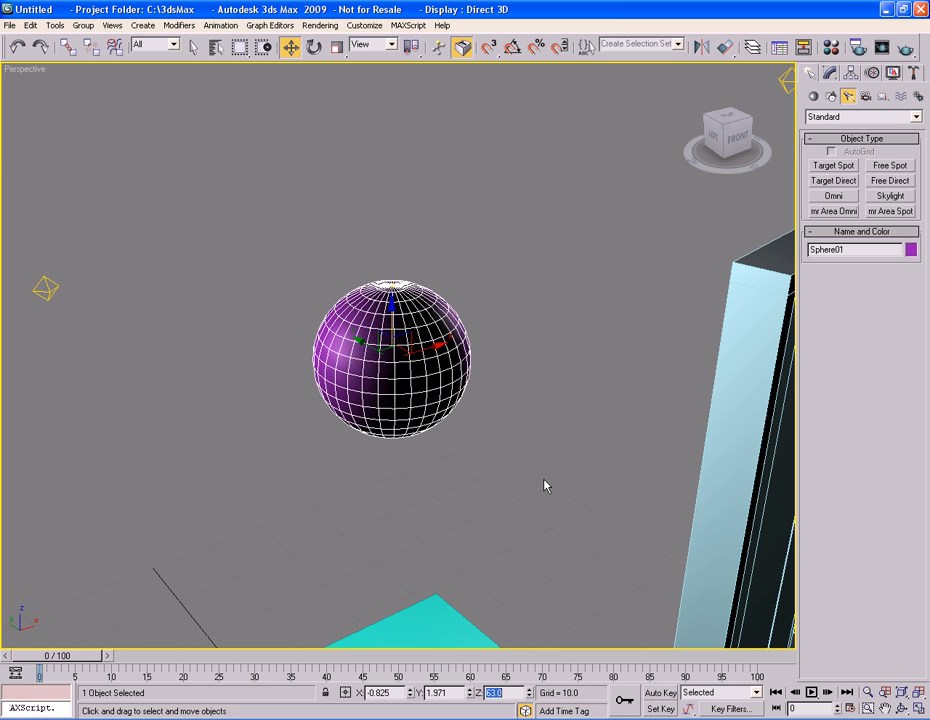
# Step: Nudge the sphere's Z position with its spinner, and reset the value to 63
pyautogui.moveTo(531, 695); pyautogui.dragTo(535, 701)
pyautogui.doubleClick(521, 693)
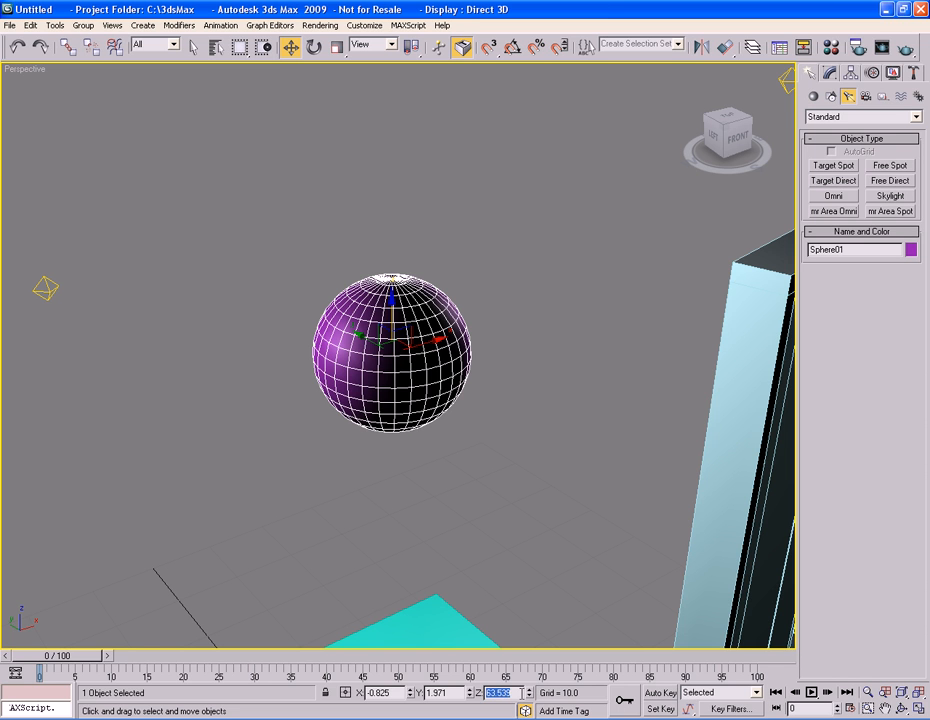
pyautogui.write('63')
pyautogui.press('Return')
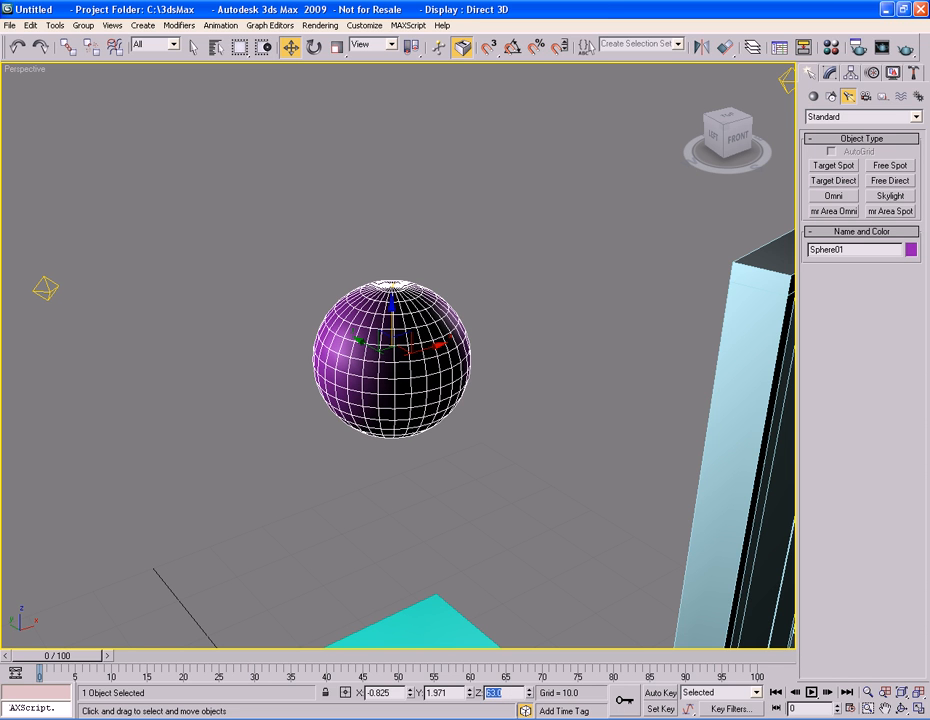
# Step: Turn on spinner snapping, and step the sphere's Z position up to 65 and back down to 63
pyautogui.click(559, 47)
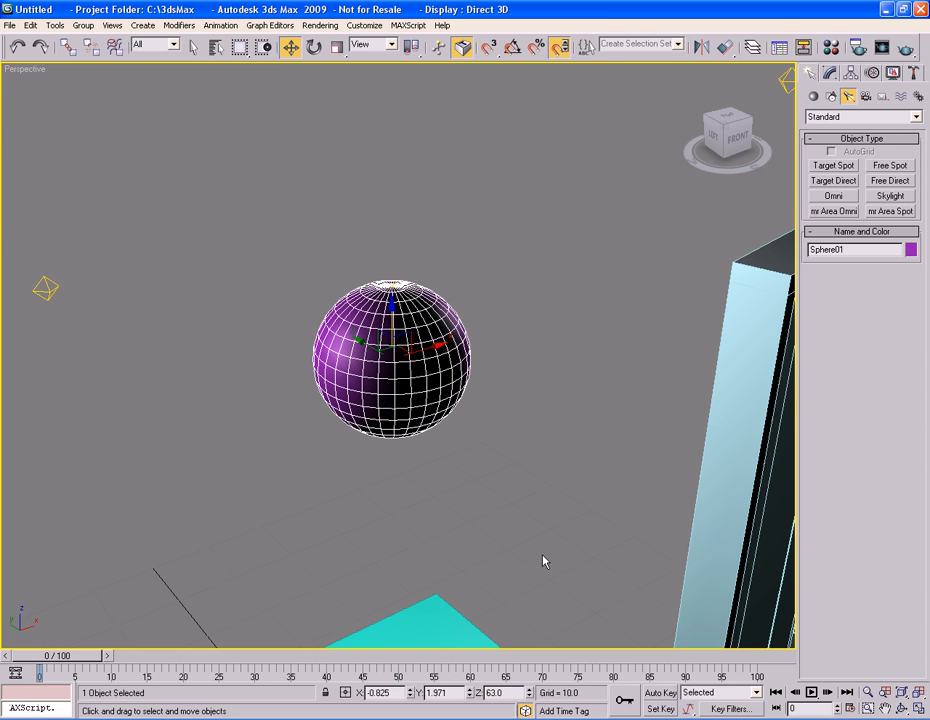
pyautogui.click(530, 690)
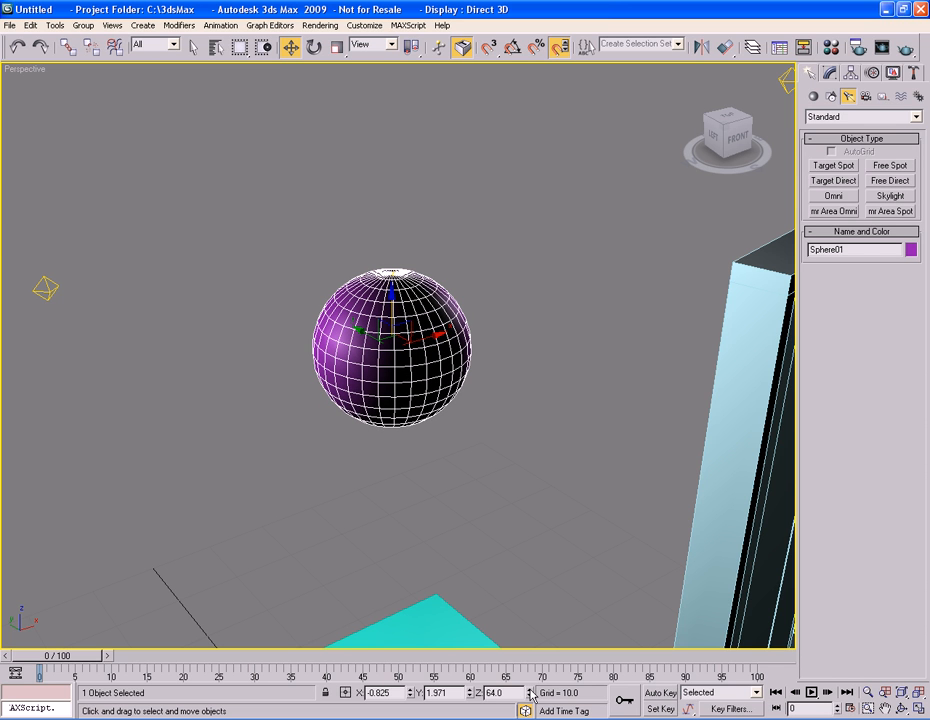
pyautogui.click(530, 690)
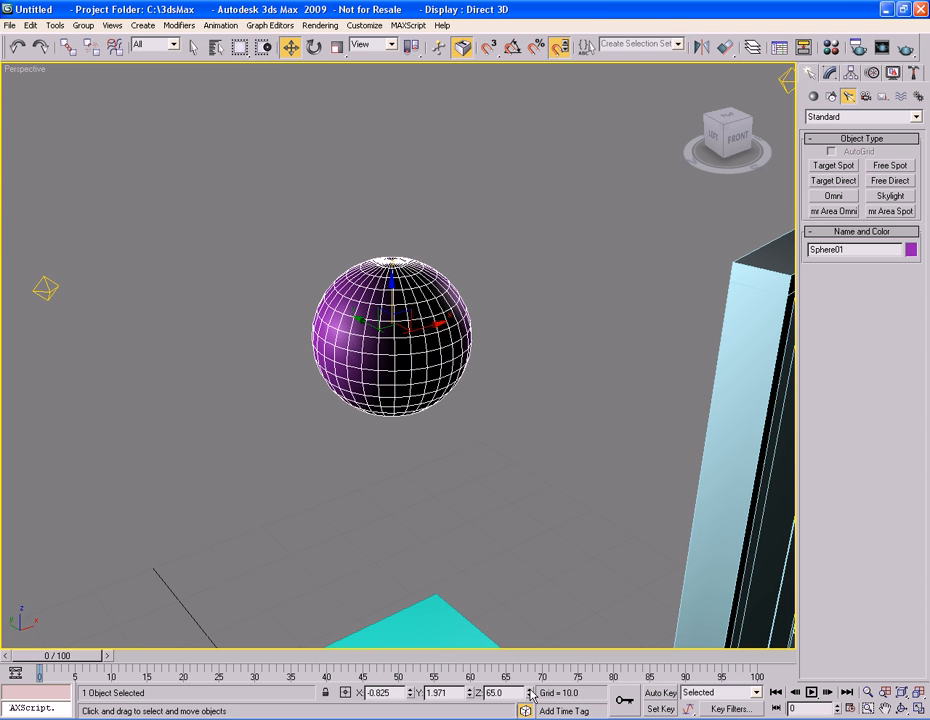
pyautogui.click(530, 696)
pyautogui.click(530, 696)
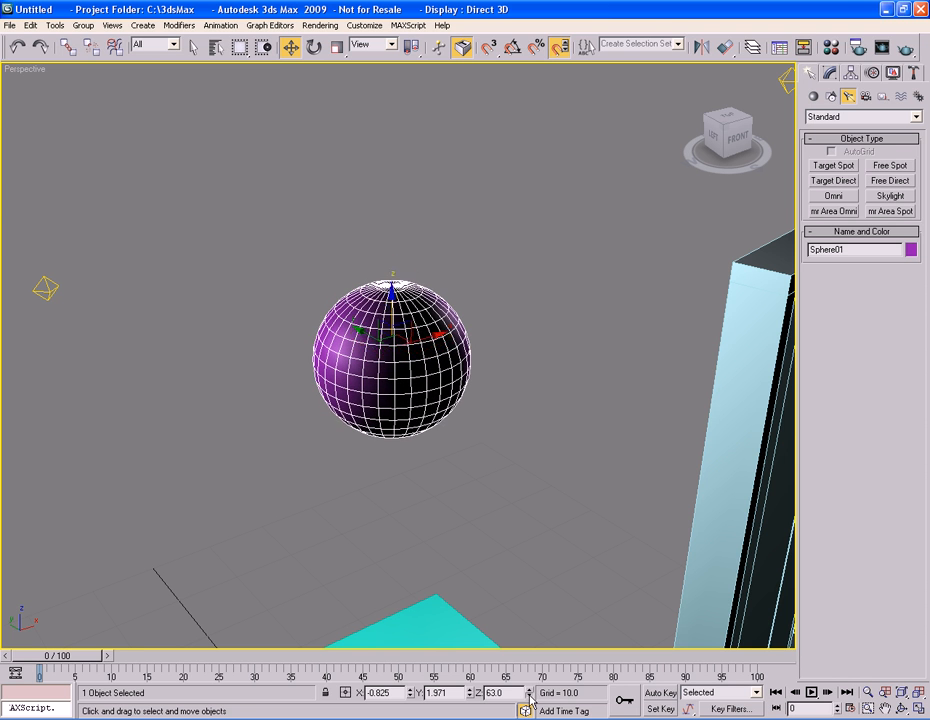
# Step: Set the spinner snap value to 10 in the preference settings
pyautogui.rightClick(558, 50)
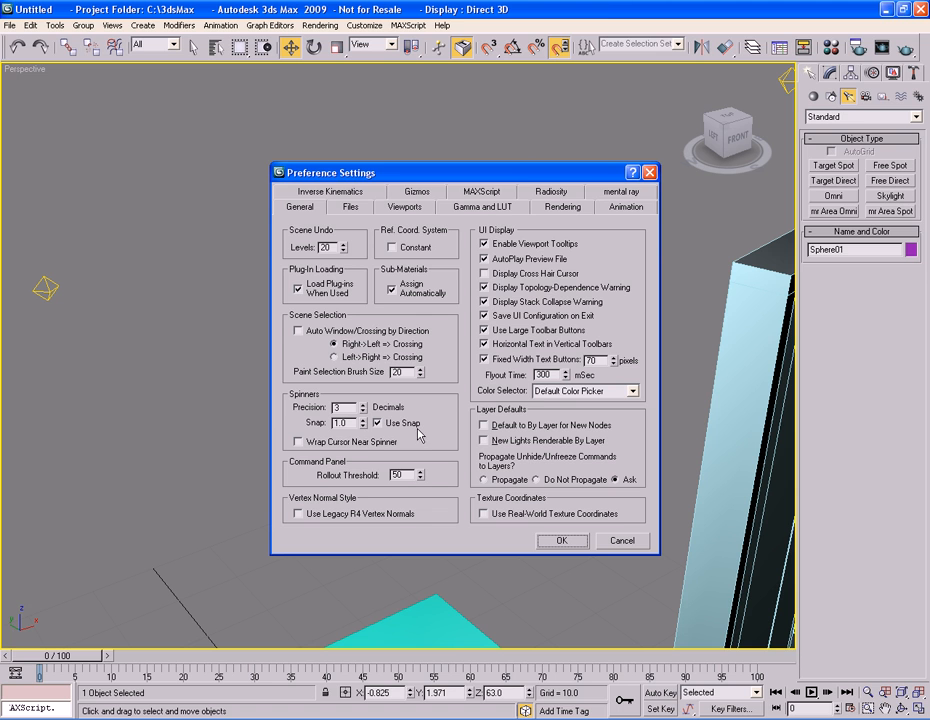
pyautogui.doubleClick(345, 423)
pyautogui.write('10')
pyautogui.click(558, 541)
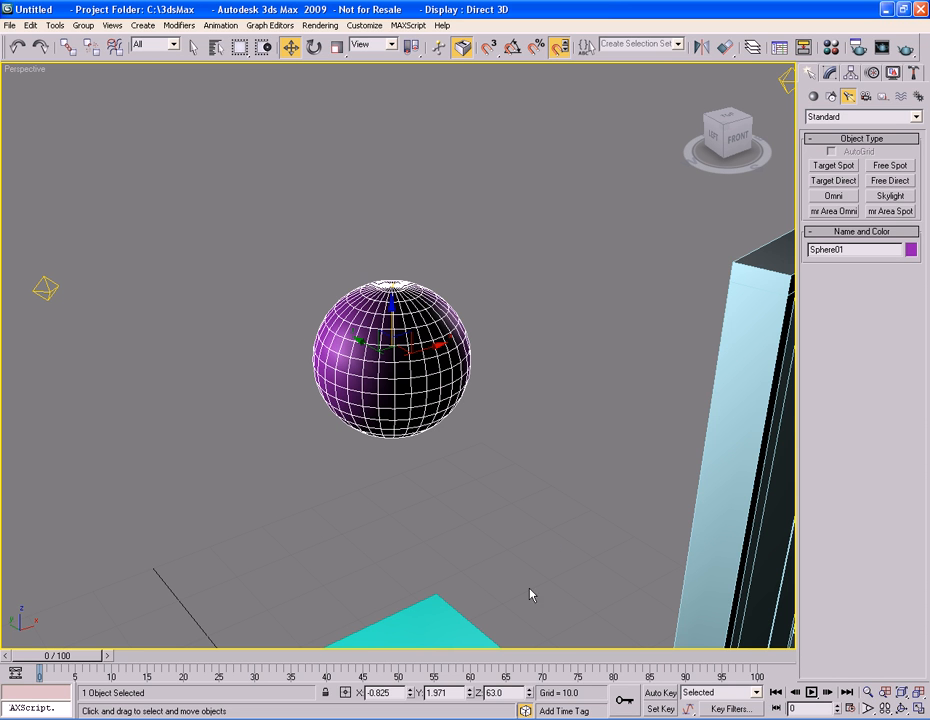
# Step: Step the sphere's Z position up to 73 and back down to 63, and turn off spinner snapping
pyautogui.click(530, 692)
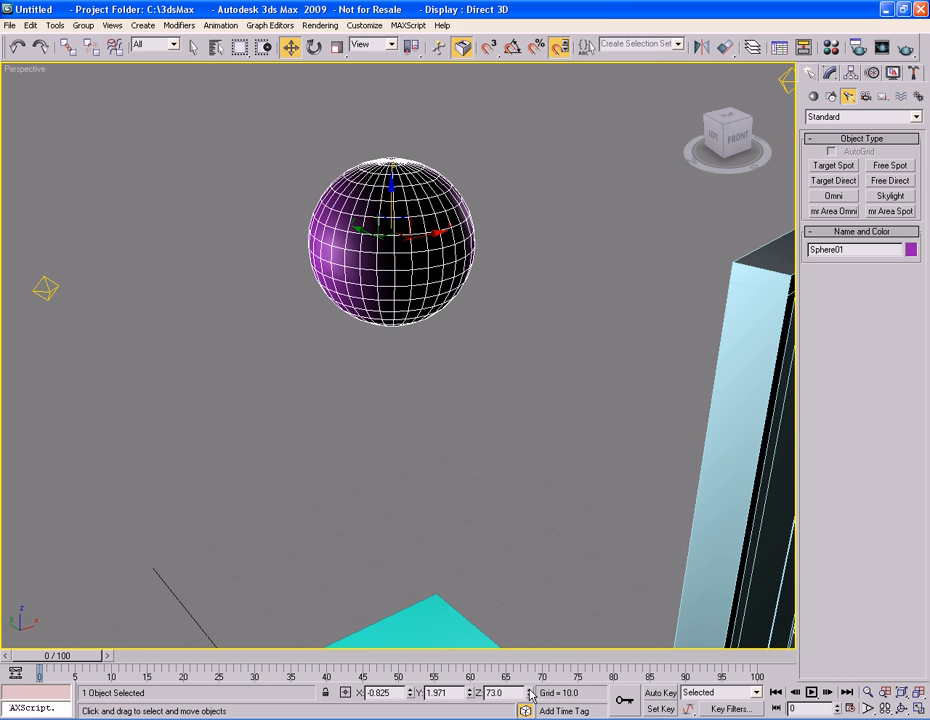
pyautogui.click(530, 696)
pyautogui.click(530, 690)
pyautogui.moveTo(530, 692)
pyautogui.mouseDown()
pyautogui.moveTo(530, 662)
pyautogui.moveTo(530, 700)
pyautogui.mouseUp()
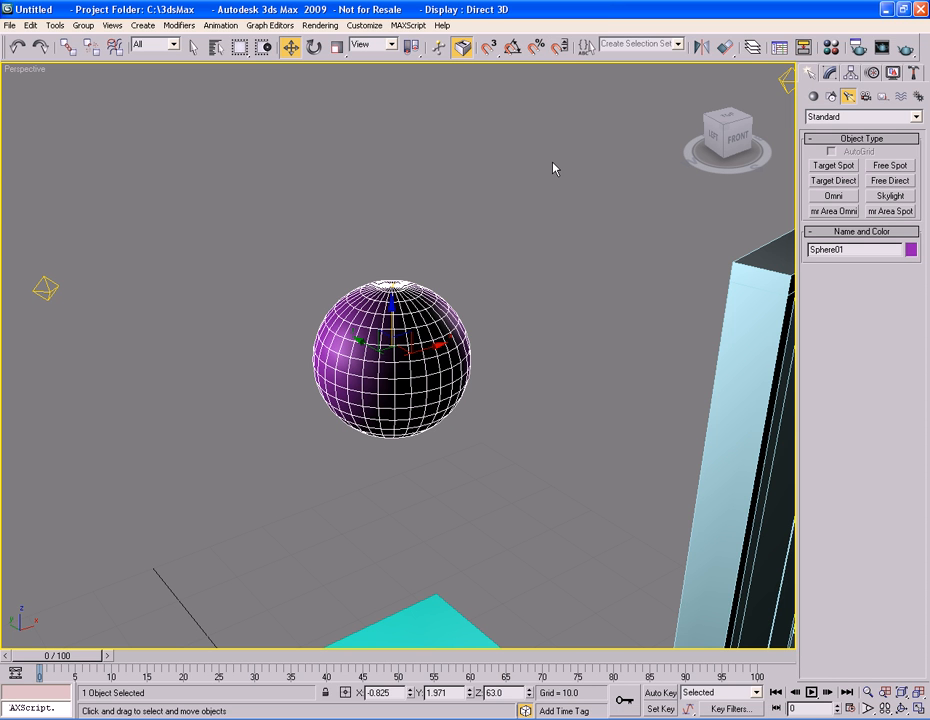
# Step: Switch to the Select Object tool and check the list of named selection sets
pyautogui.scroll(-6, 585, 135)
pyautogui.moveTo(569, 245); pyautogui.dragTo(567, 206, button='middle')
pyautogui.press('q')
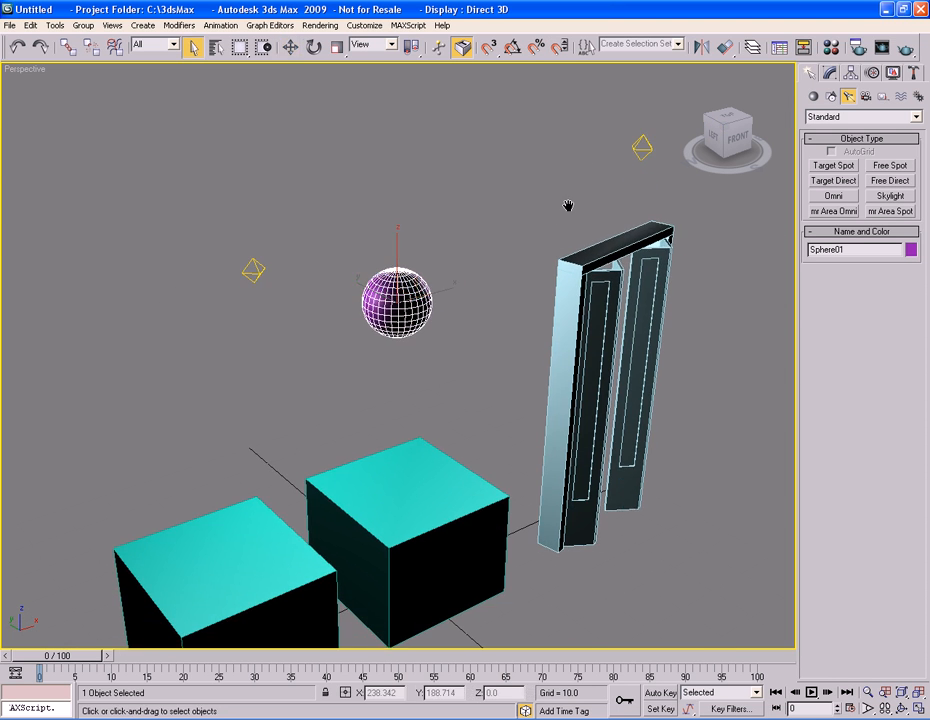
pyautogui.scroll(-3, 566, 206)
pyautogui.keyDown('alt'); pyautogui.moveTo(587, 253); pyautogui.dragTo(504, 212, button='middle'); pyautogui.keyUp('alt')
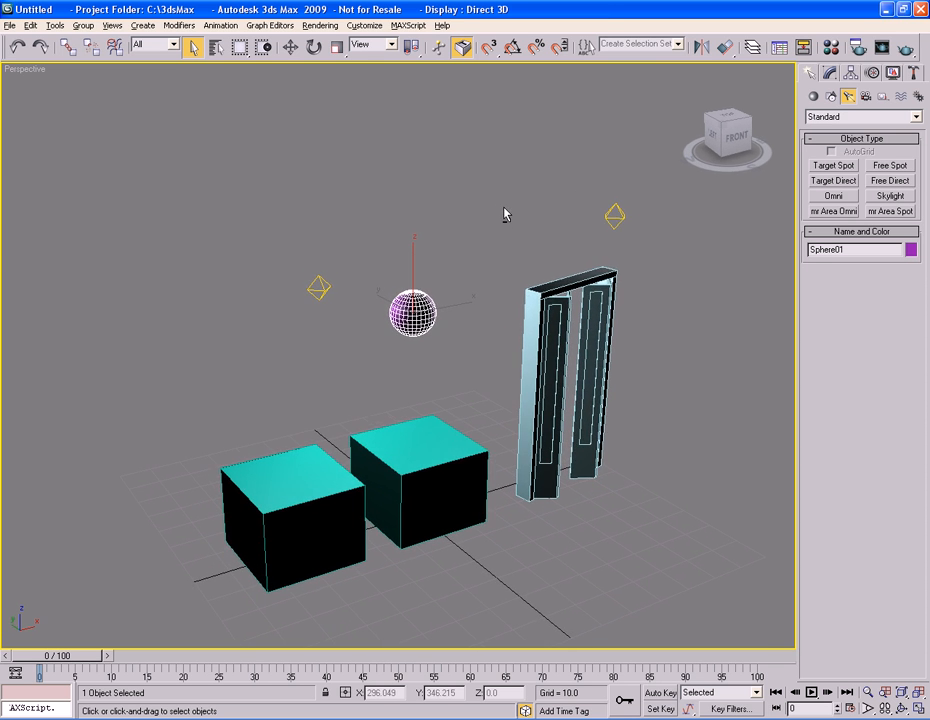
pyautogui.click(657, 43)
pyautogui.click(678, 45)
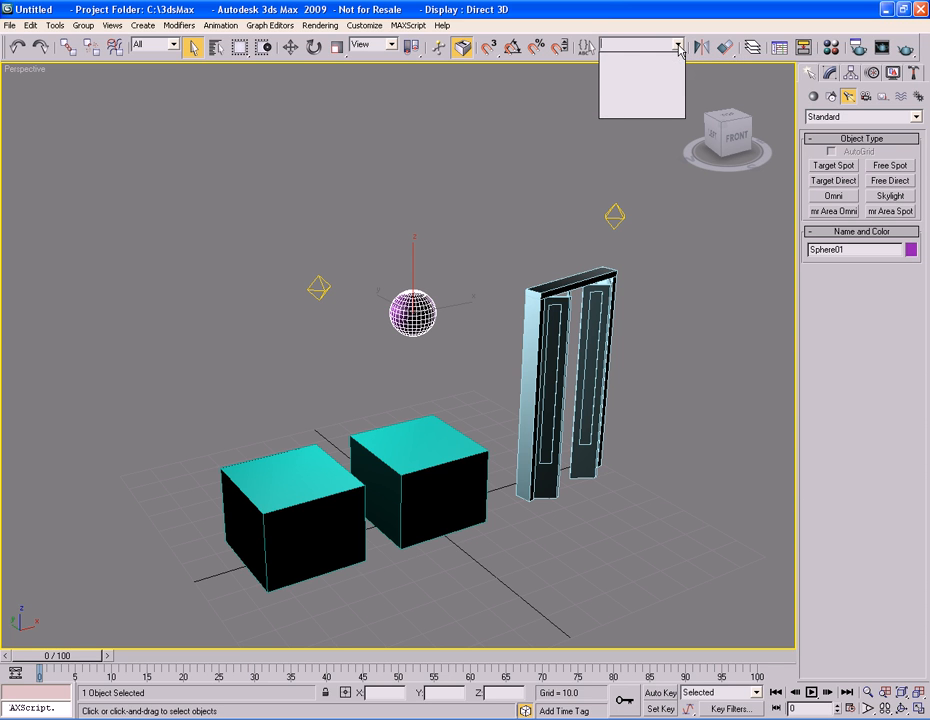
pyautogui.click(678, 47)
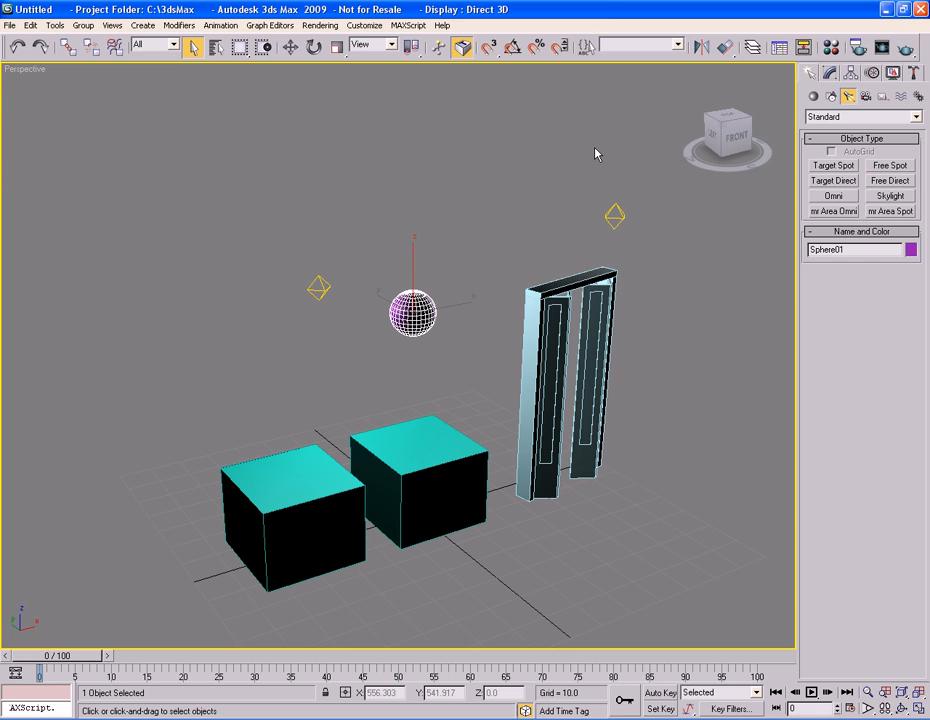
pyautogui.moveTo(500, 301); pyautogui.dragTo(492, 307, button='middle')
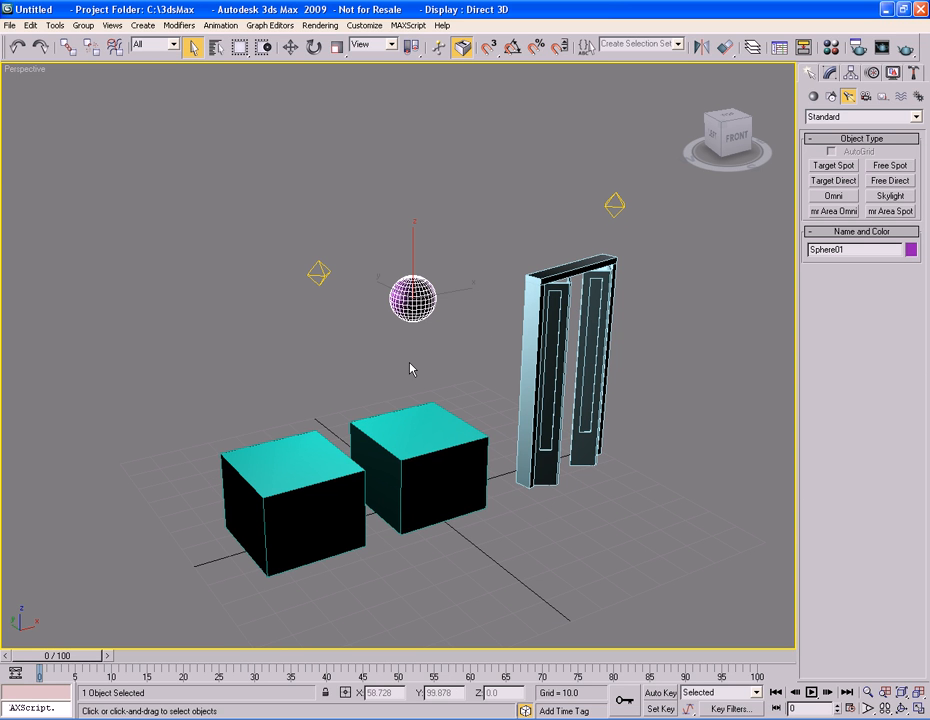
# Step: Select both boxes together and save them as a named selection set called Cube Selection
pyautogui.click(383, 445)
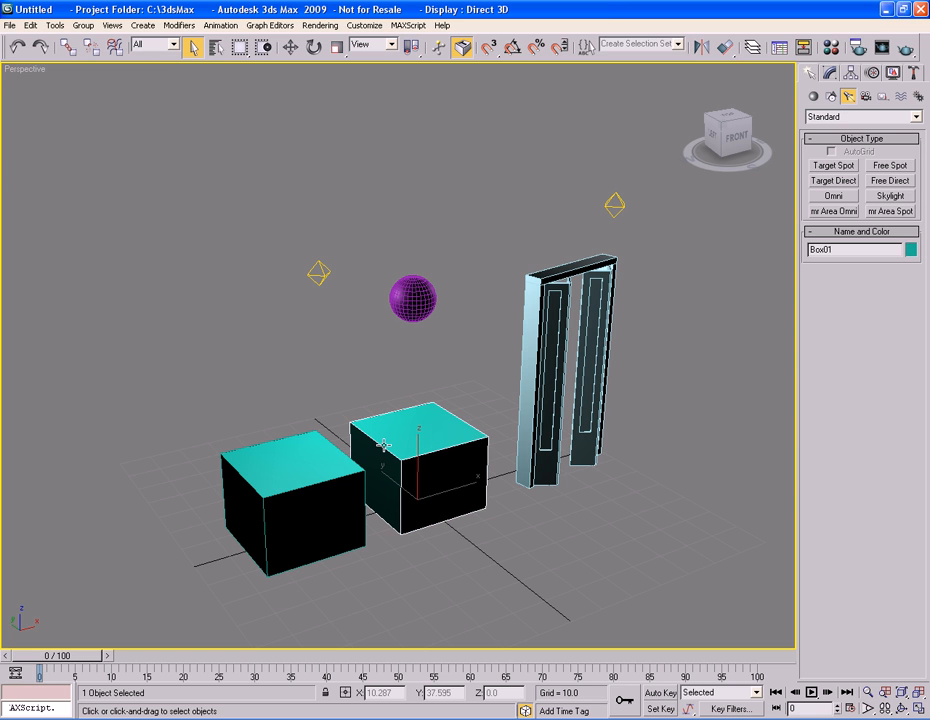
pyautogui.click(310, 460)
pyautogui.click(400, 432)
pyautogui.moveTo(298, 388); pyautogui.dragTo(420, 480)
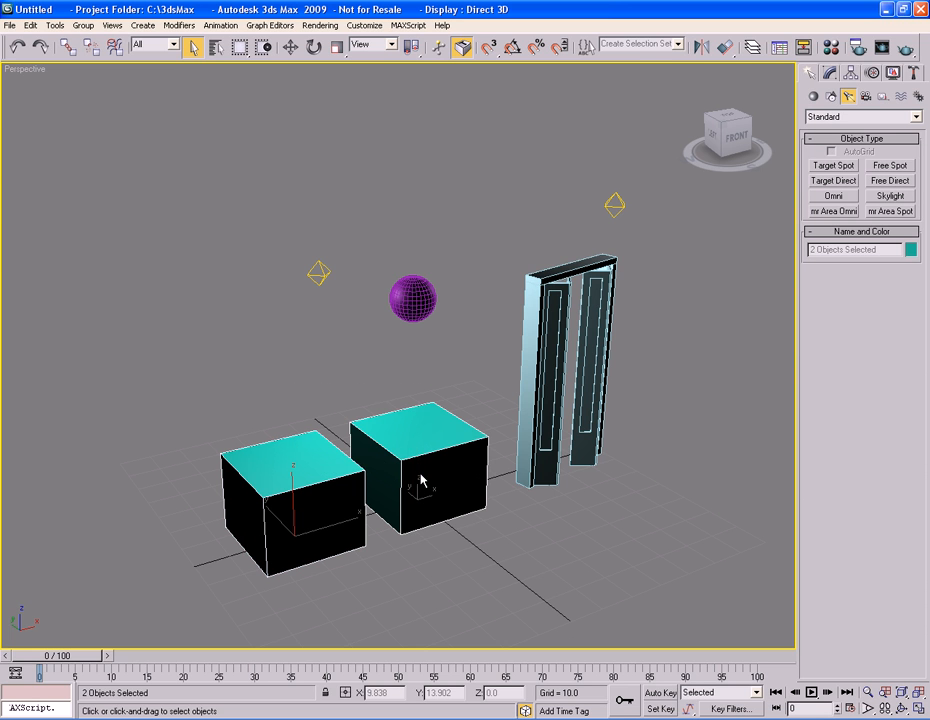
pyautogui.click(640, 44)
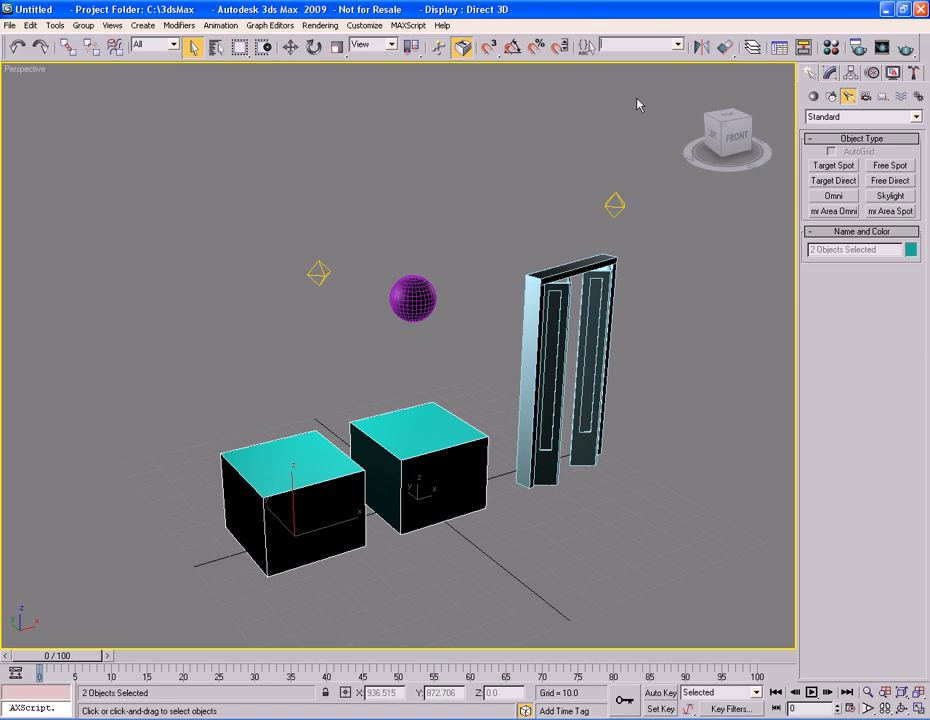
pyautogui.write('Cube Selection')
# Step: Clear the selection and reselect both boxes by recalling the Cube Selection set
pyautogui.click(487, 220)
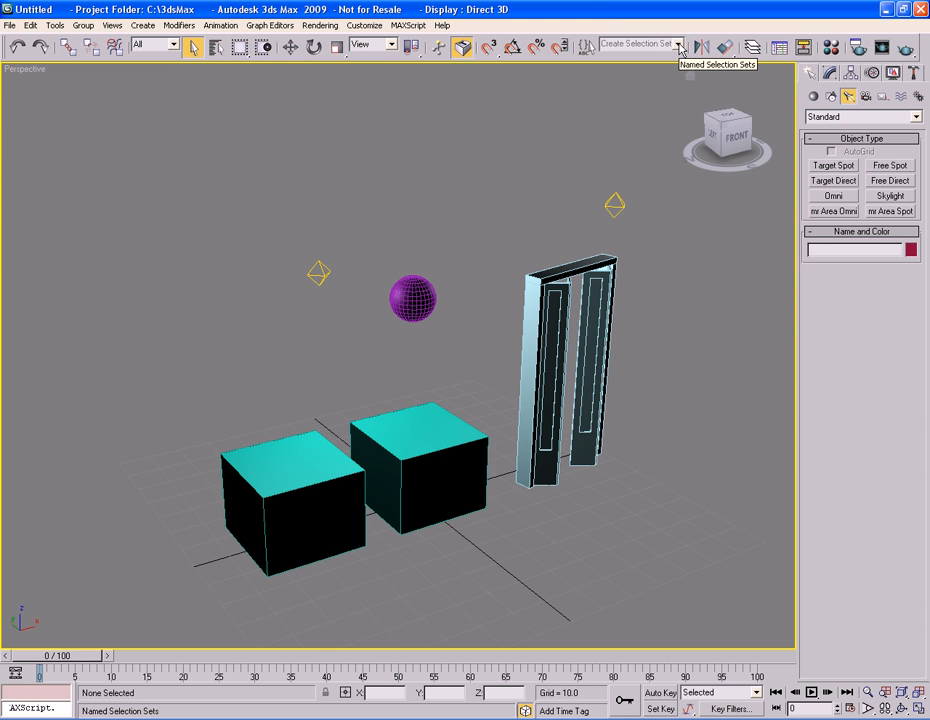
pyautogui.click(680, 46)
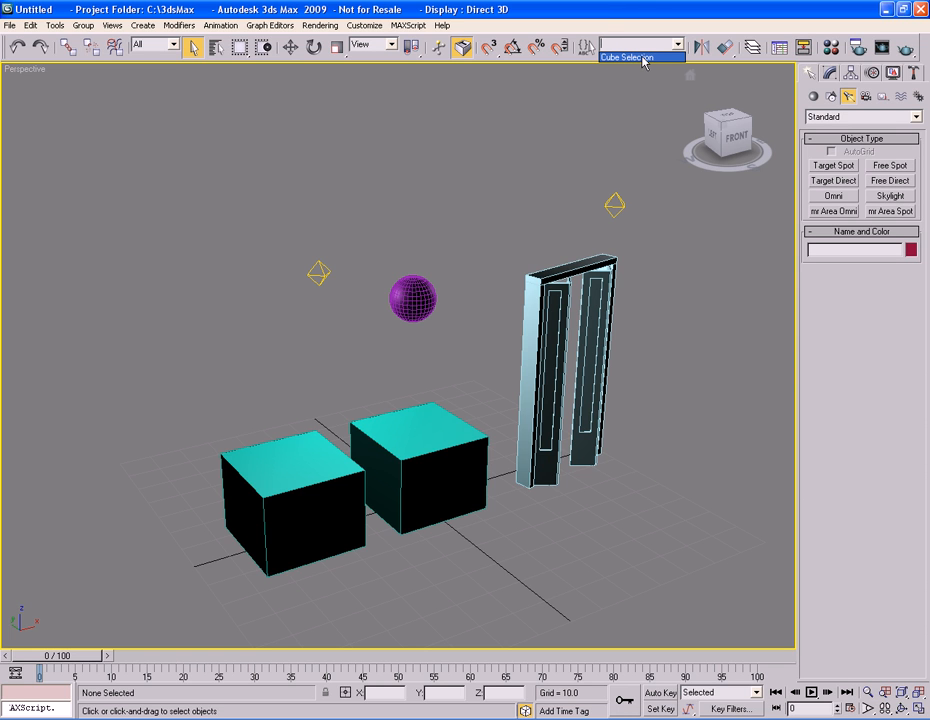
pyautogui.click(643, 62)
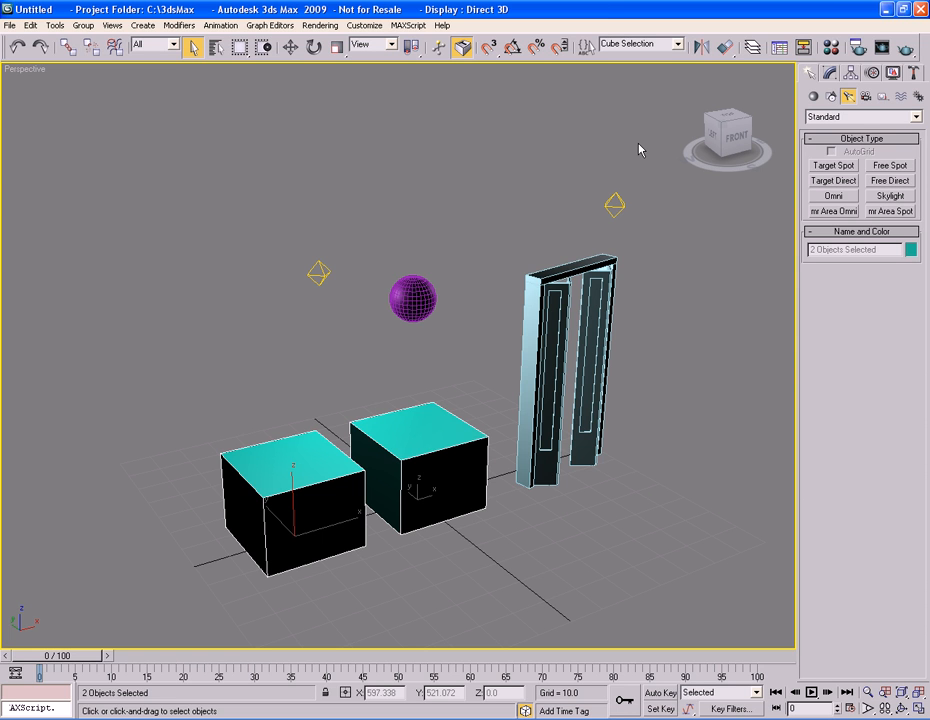
# Step: Open the Named Selection Sets editor and expand Cube Selection to inspect its members Box01 and Box02
pyautogui.click(586, 47)
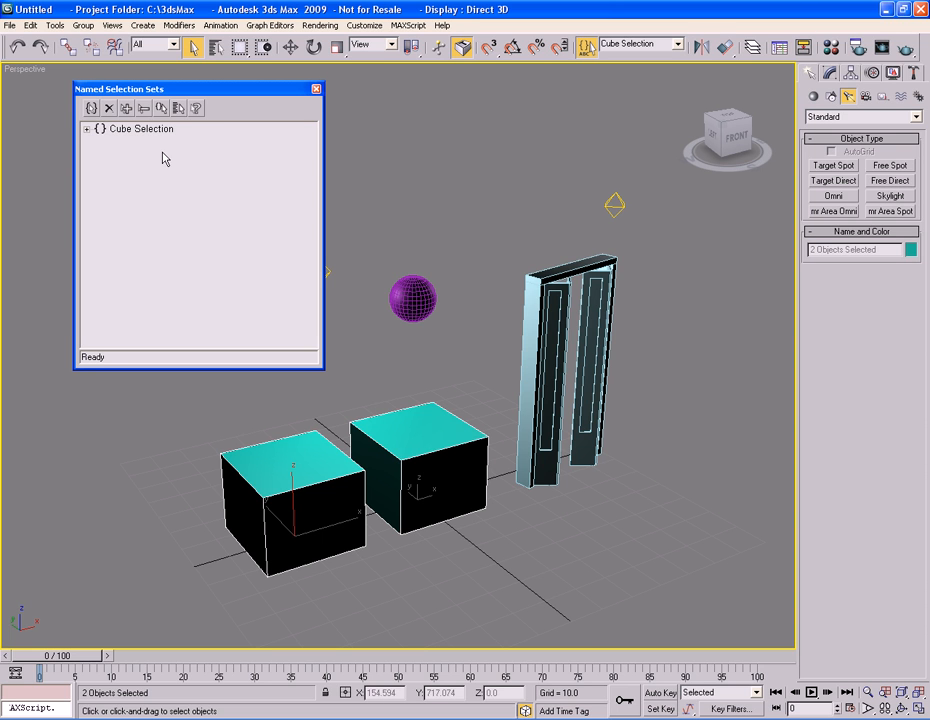
pyautogui.click(87, 129)
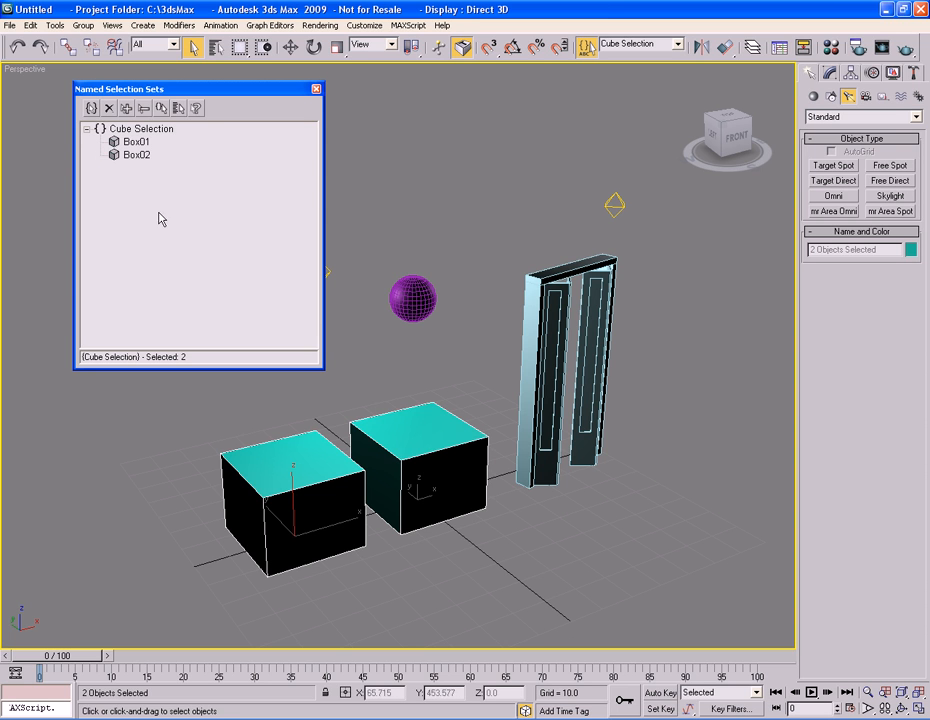
pyautogui.click(140, 143)
pyautogui.click(136, 155)
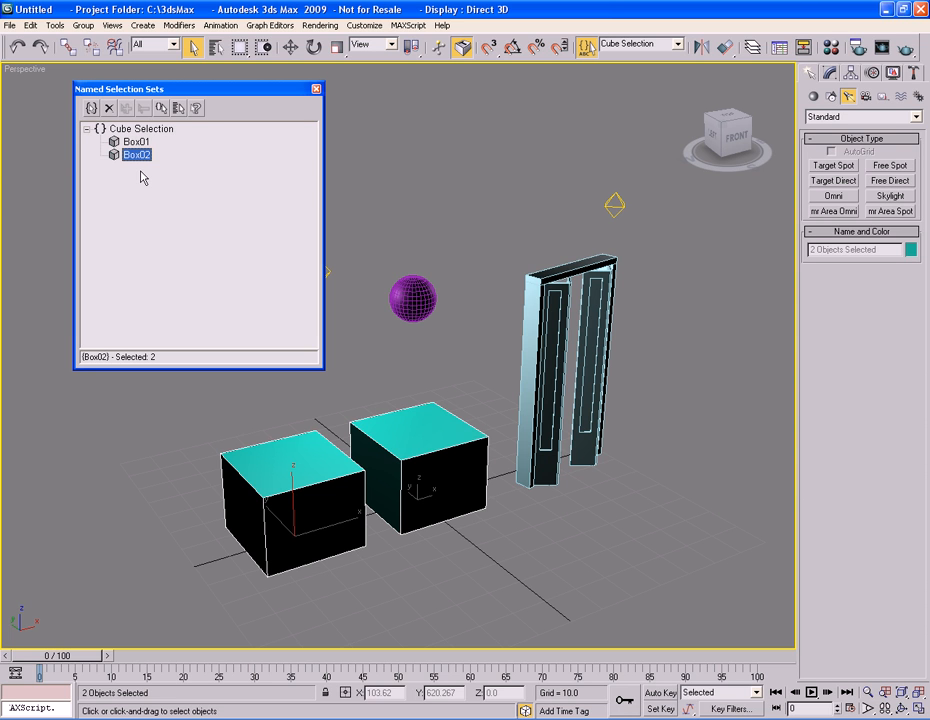
# Step: Create a new selection set from the selected boxes and name it Doors and Stuff
pyautogui.click(92, 108)
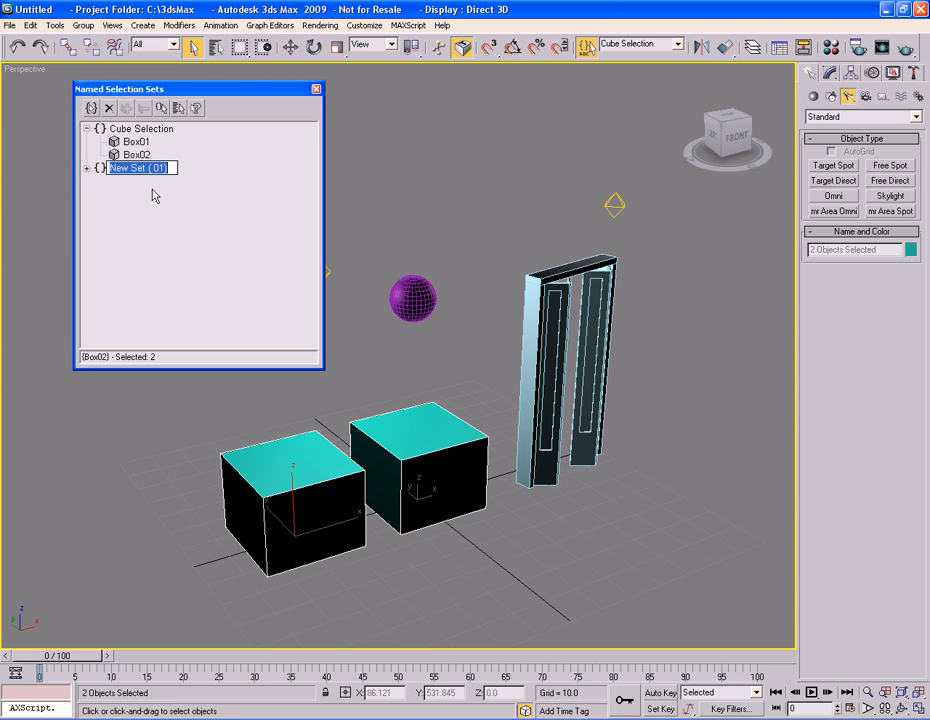
pyautogui.write('D')
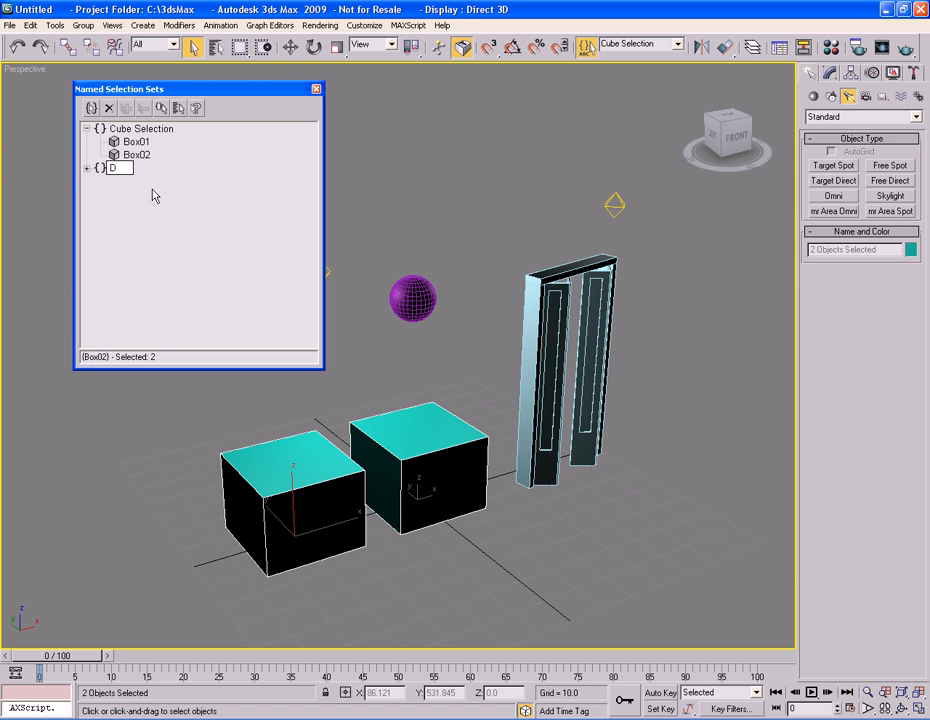
pyautogui.write('oors and ')
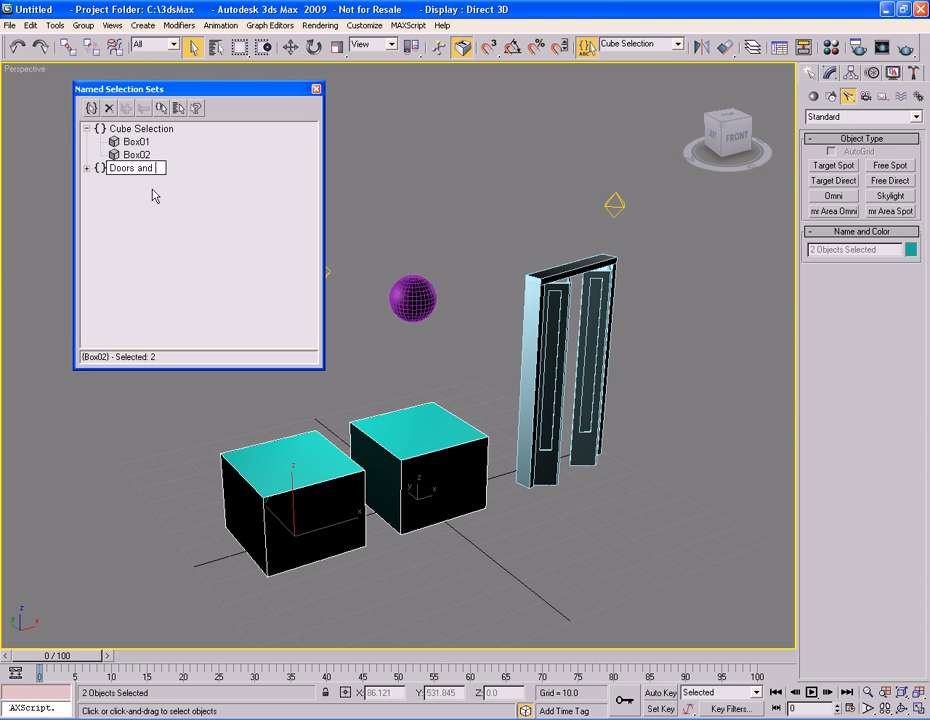
pyautogui.write('Stuff')
pyautogui.press('Return')
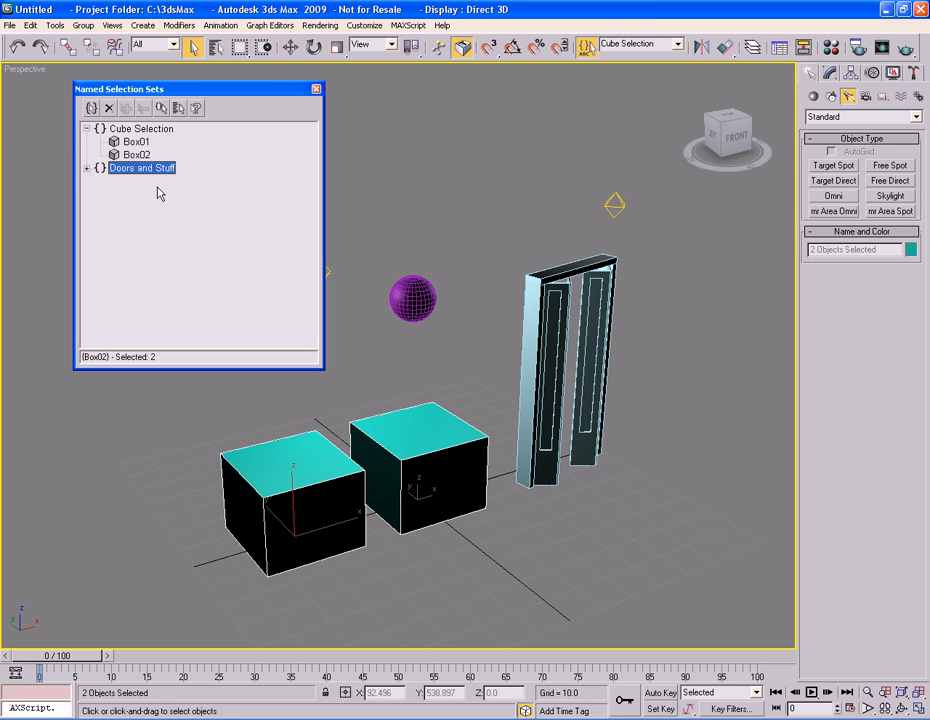
# Step: Expand the Doors and Stuff set and remove Box01 and Box02 from it
pyautogui.click(87, 168)
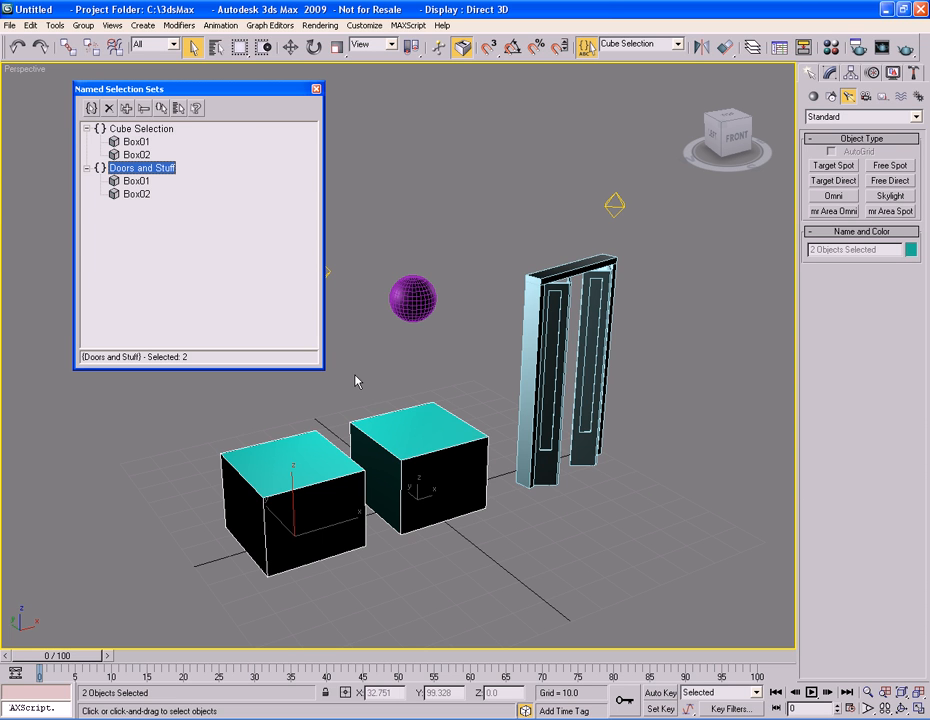
pyautogui.click(137, 181)
pyautogui.click(138, 194)
pyautogui.click(138, 181)
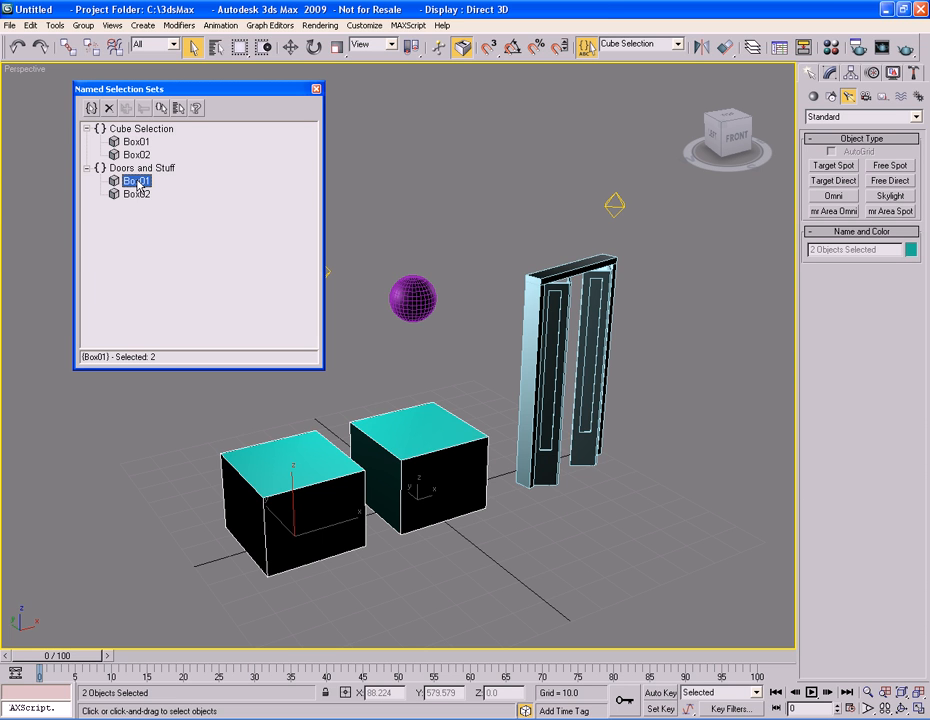
pyautogui.click(109, 108)
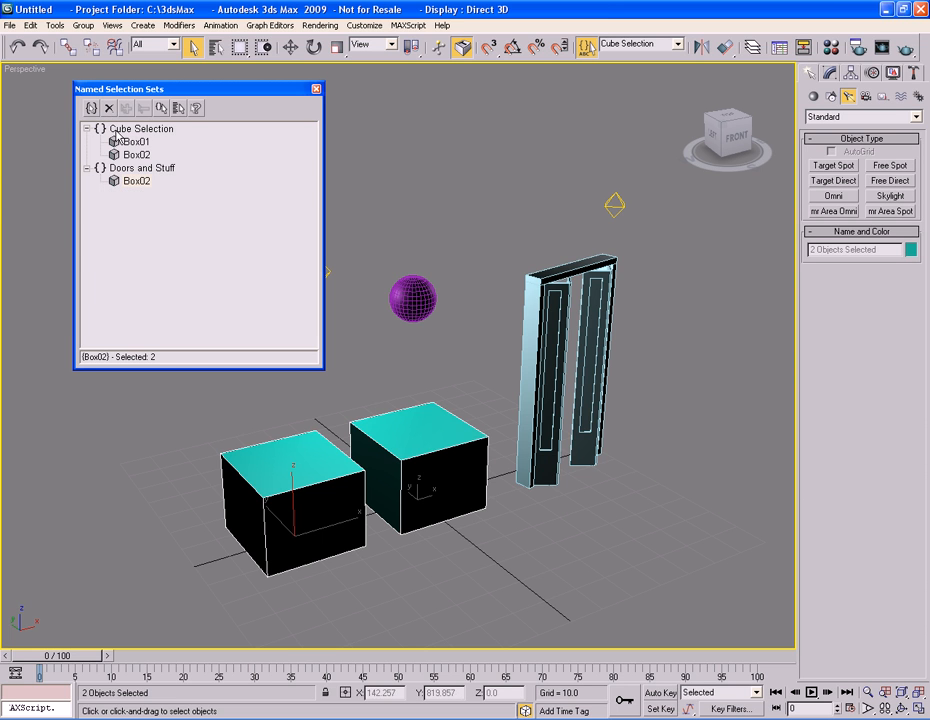
pyautogui.click(137, 182)
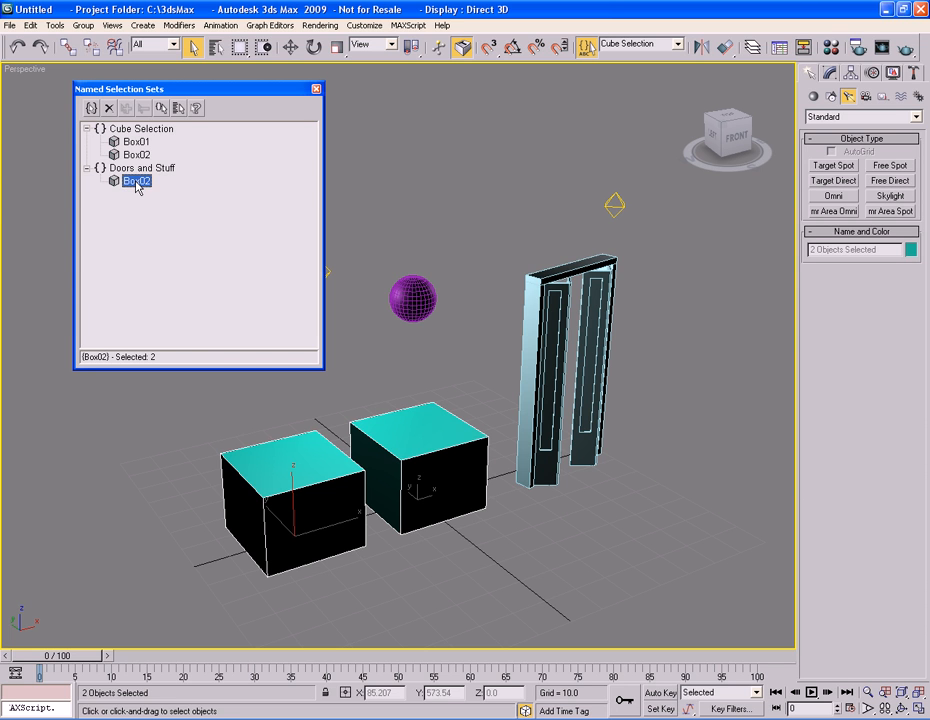
pyautogui.click(110, 109)
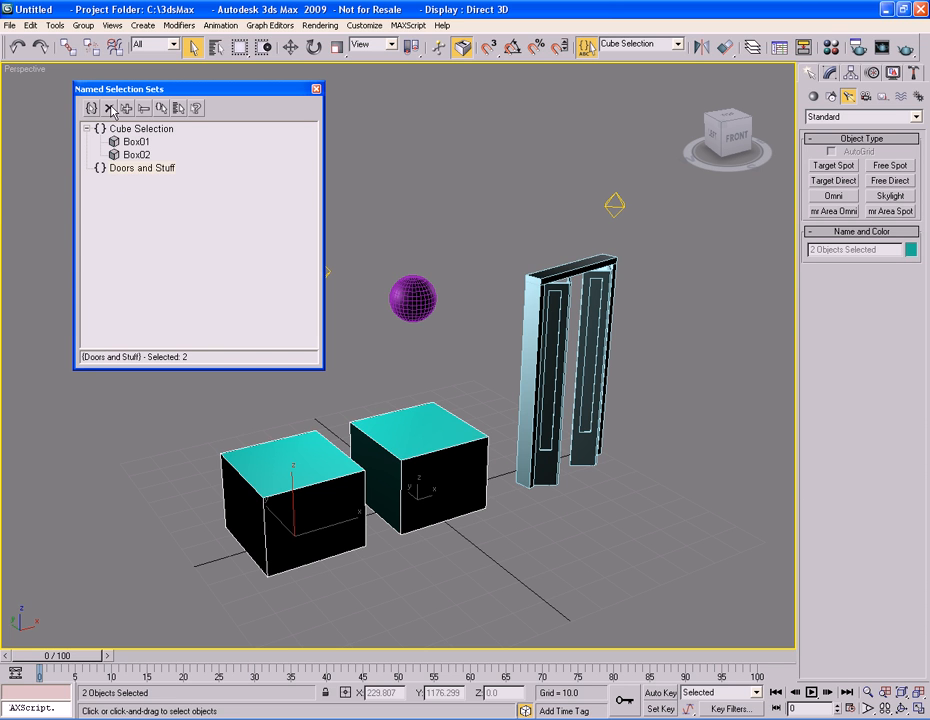
# Step: Select the sphere and the bifold door in the scene and add them to the Doors and Stuff set
pyautogui.click(147, 169)
pyautogui.click(165, 169)
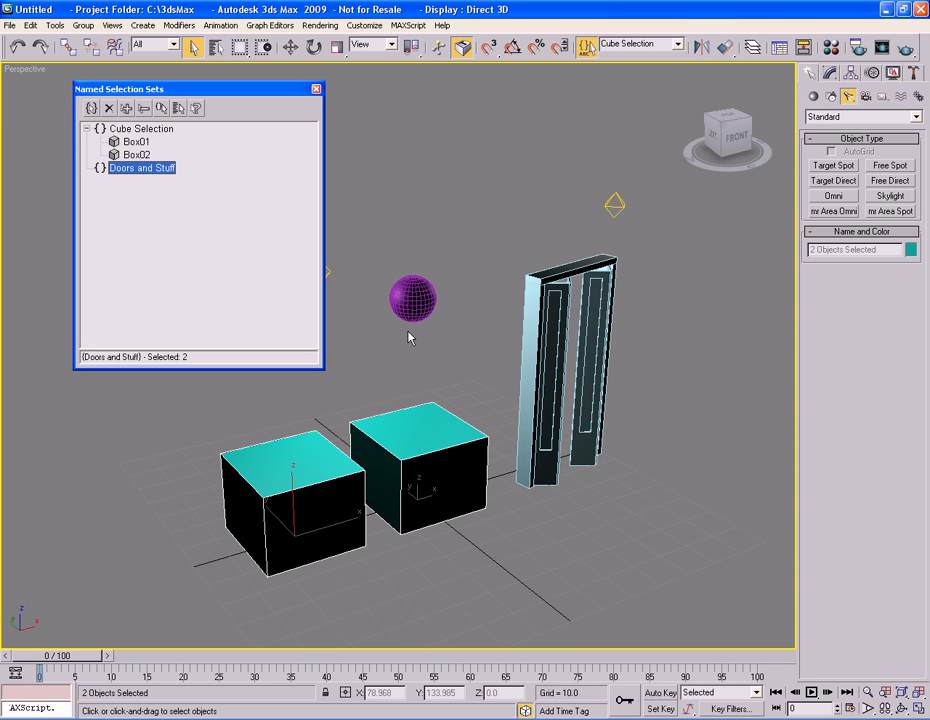
pyautogui.click(417, 281)
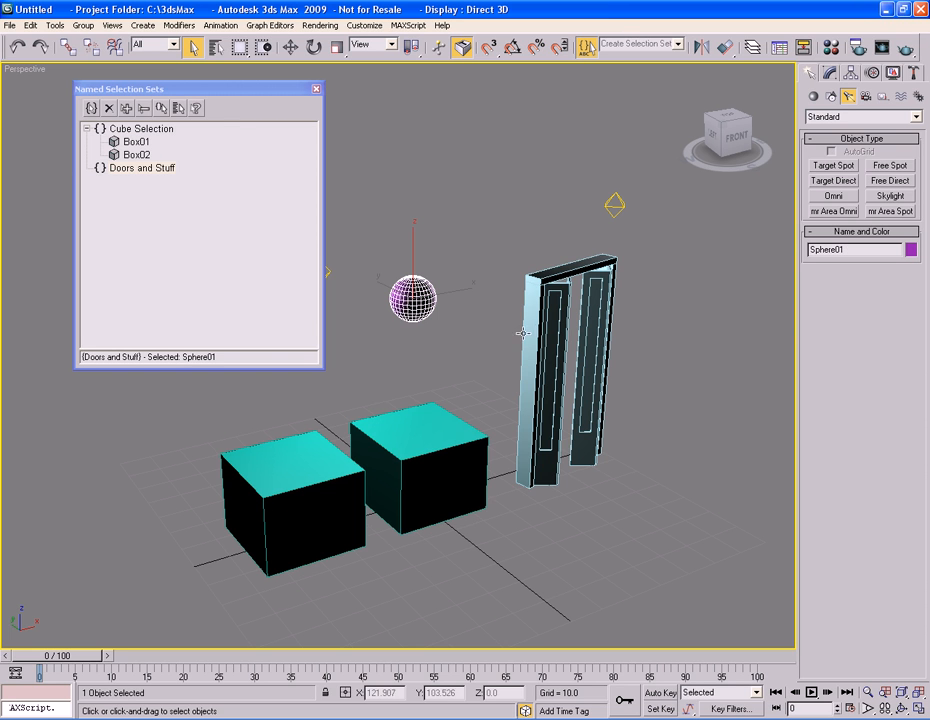
pyautogui.keyDown('ctrl'); pyautogui.click(553, 300); pyautogui.keyUp('ctrl')
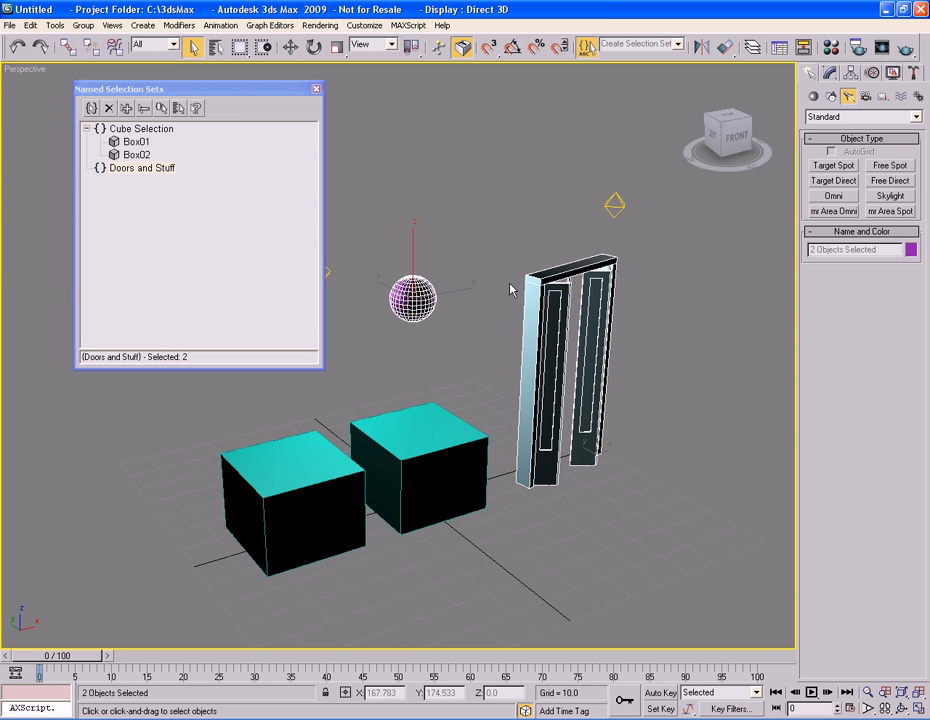
pyautogui.rightClick(147, 172)
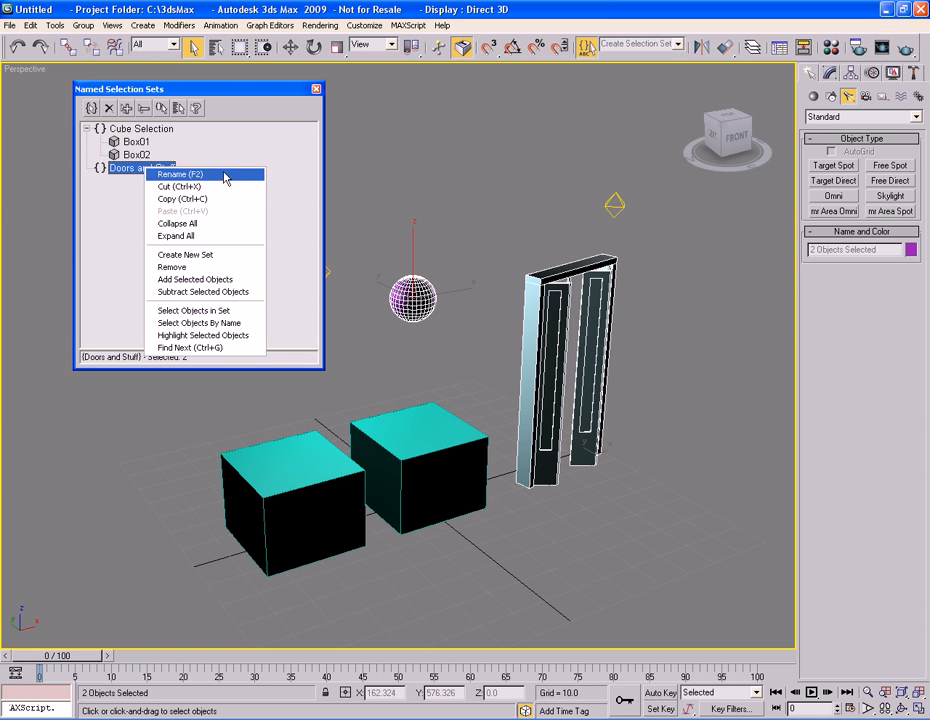
pyautogui.click(224, 282)
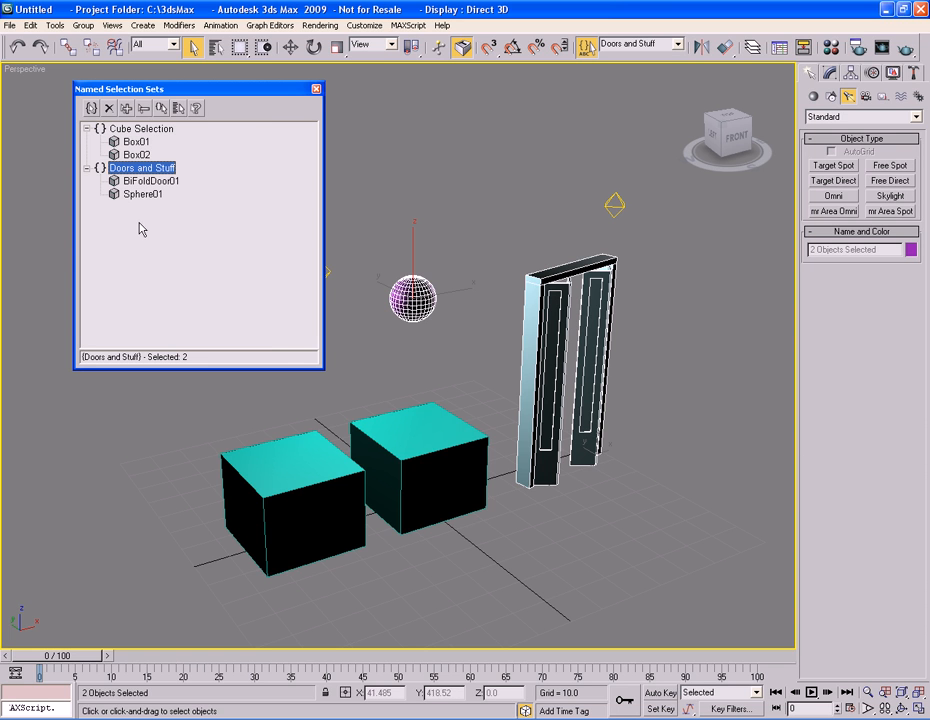
# Step: Check the members of the Doors and Stuff set, close the selection set editor, and deselect everything
pyautogui.click(142, 182)
pyautogui.click(140, 196)
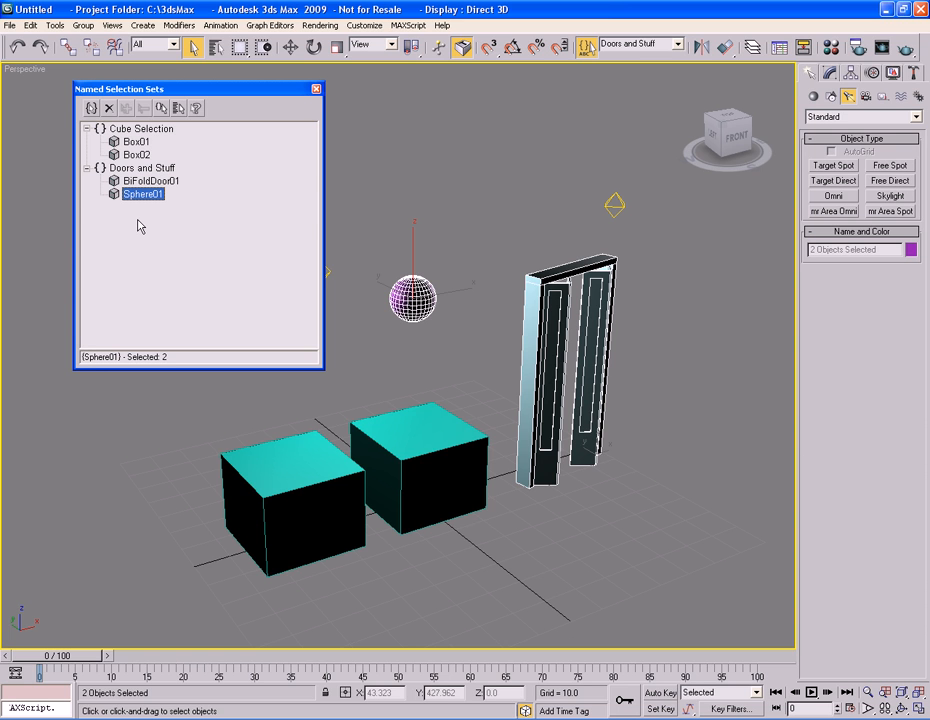
pyautogui.click(316, 89)
pyautogui.click(506, 218)
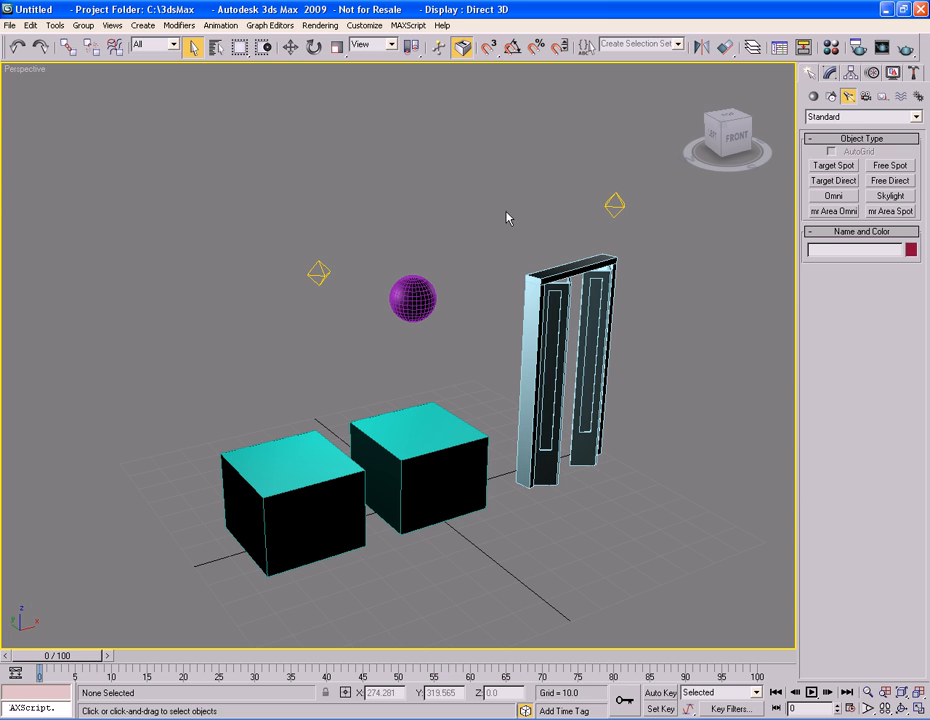